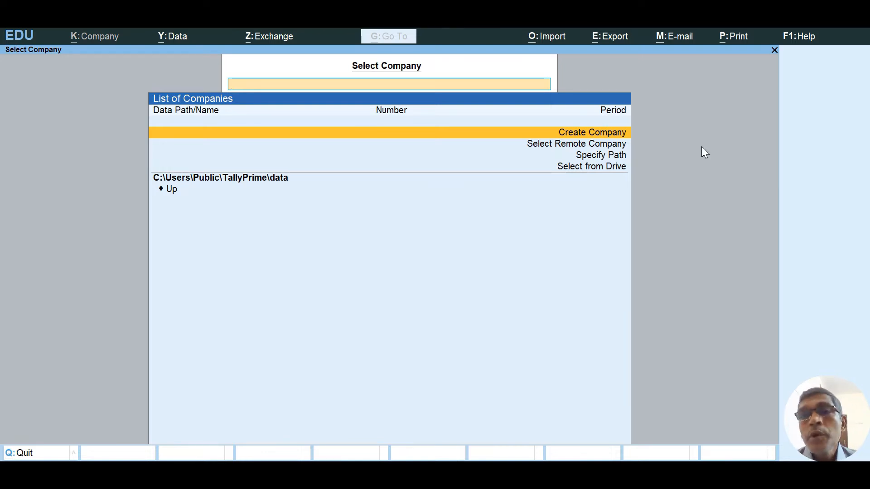
# Begin a new company, entering its name, keeping the auto-filled mailing name and using address Coimbatore.
pyautogui.press('Return')
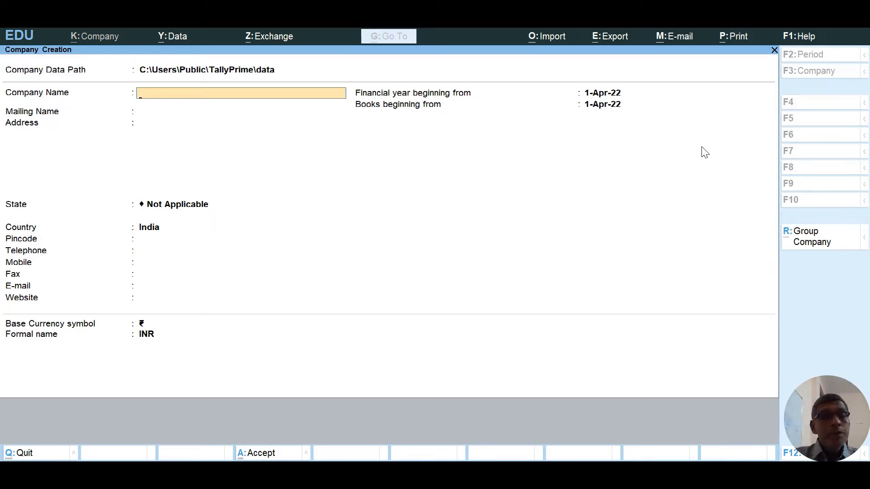
pyautogui.write('Saravanabhav')
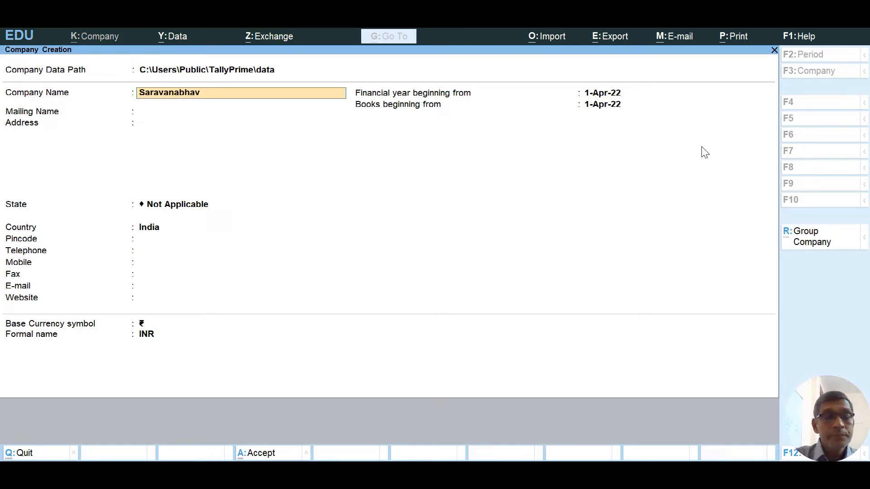
pyautogui.write("an's")
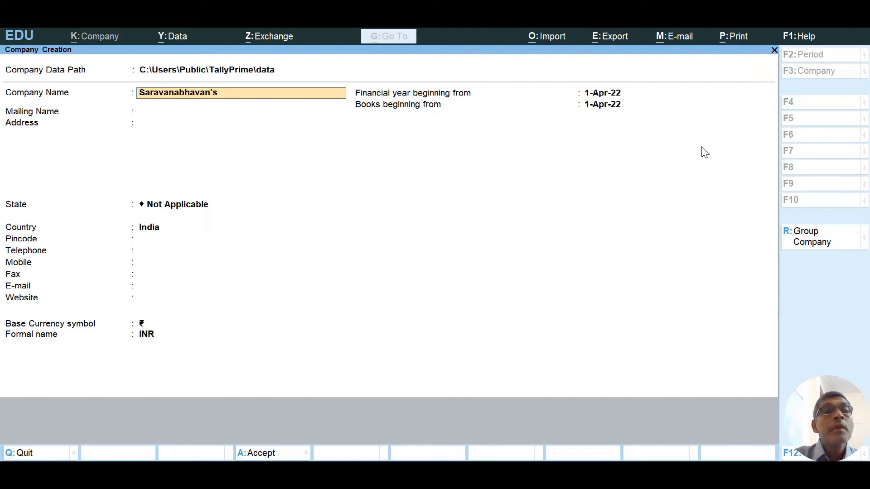
pyautogui.write(' Lear')
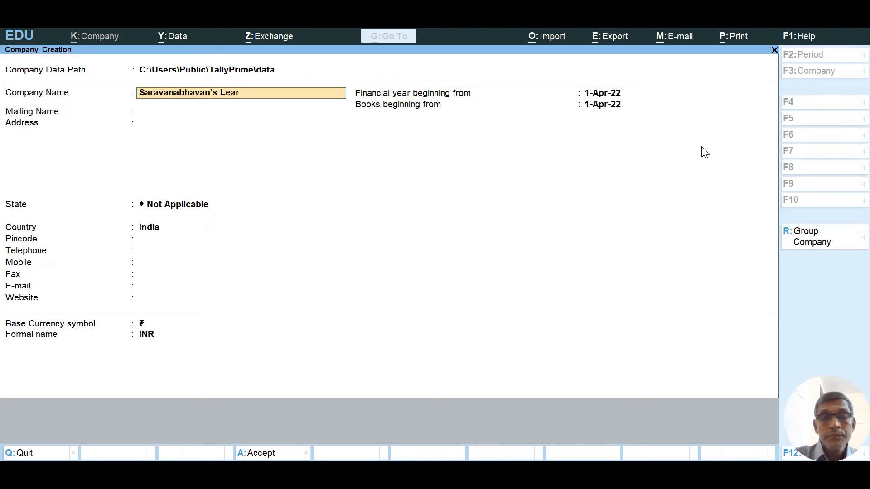
pyautogui.write('n from')
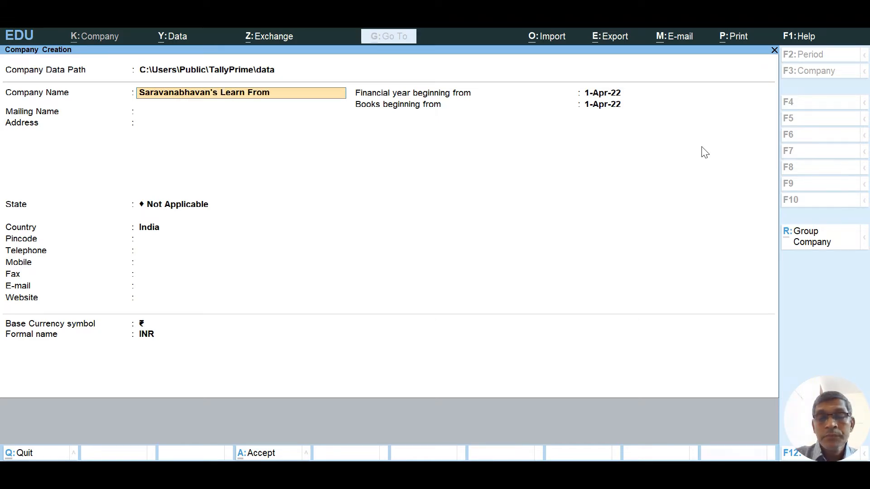
pyautogui.write(' Me')
pyautogui.press('Return')
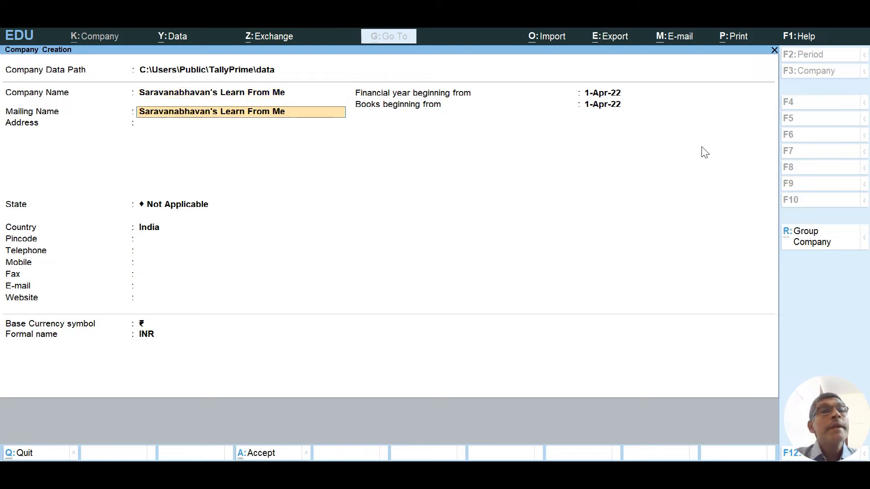
pyautogui.press('Return')
pyautogui.write('Coim')
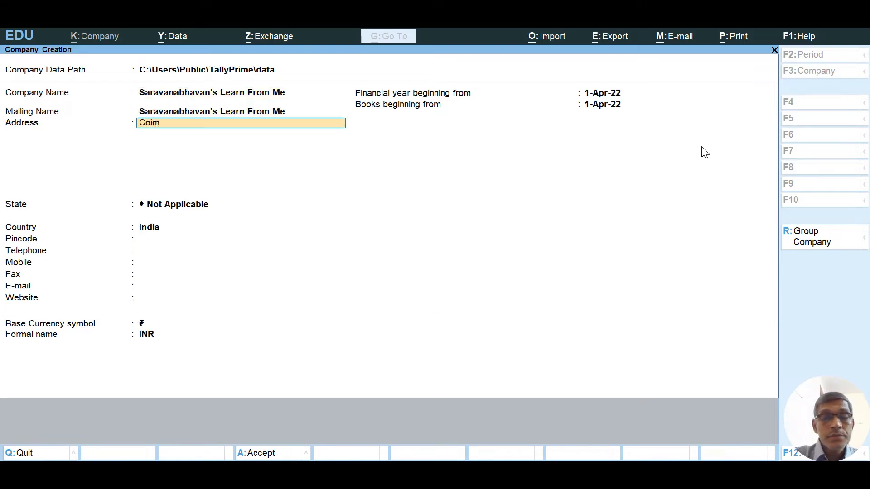
pyautogui.write('batore')
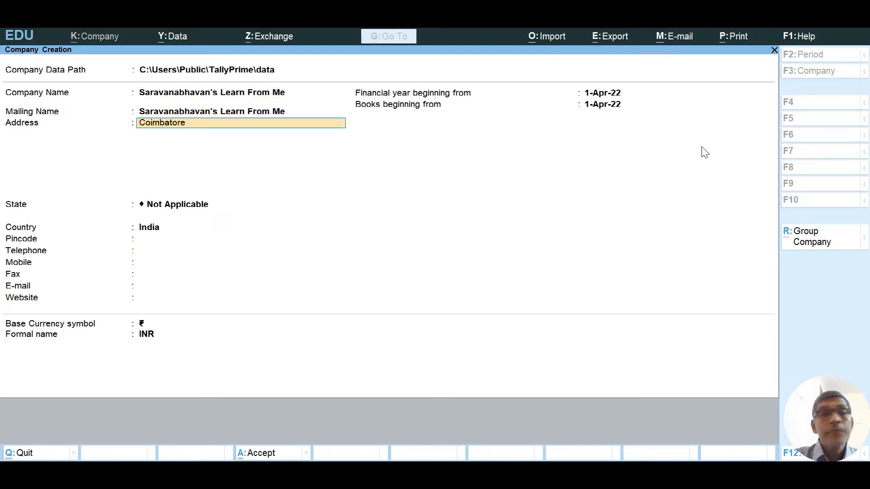
pyautogui.press('Return')
pyautogui.press('Return')
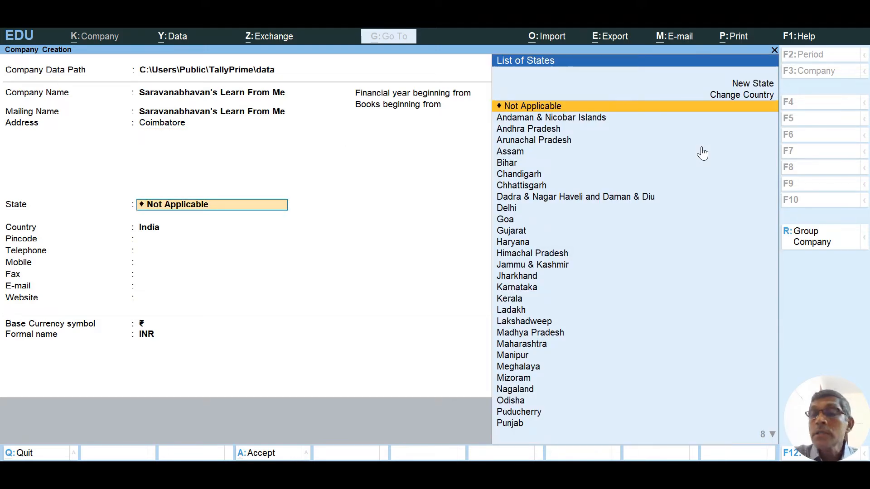
# Set state to Tamil Nadu, keep the 1-Apr-22 financial year, and start books on 1-May-22.
pyautogui.write('Ta')
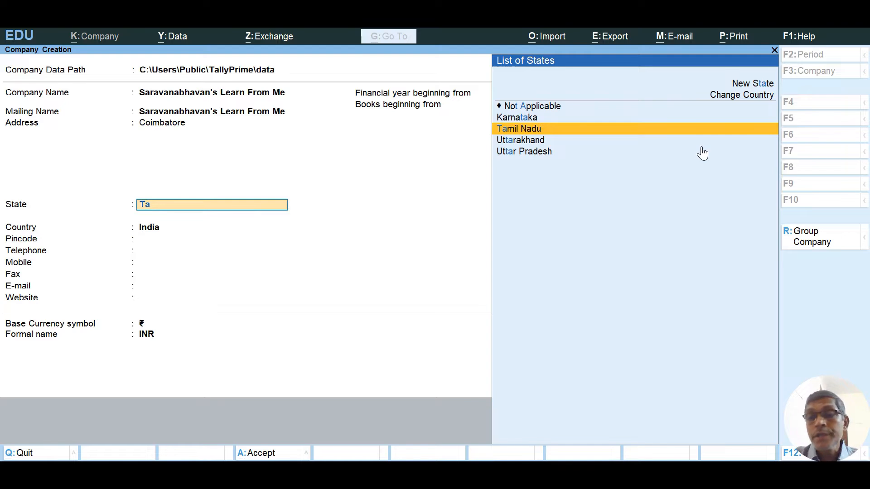
pyautogui.press('Return')
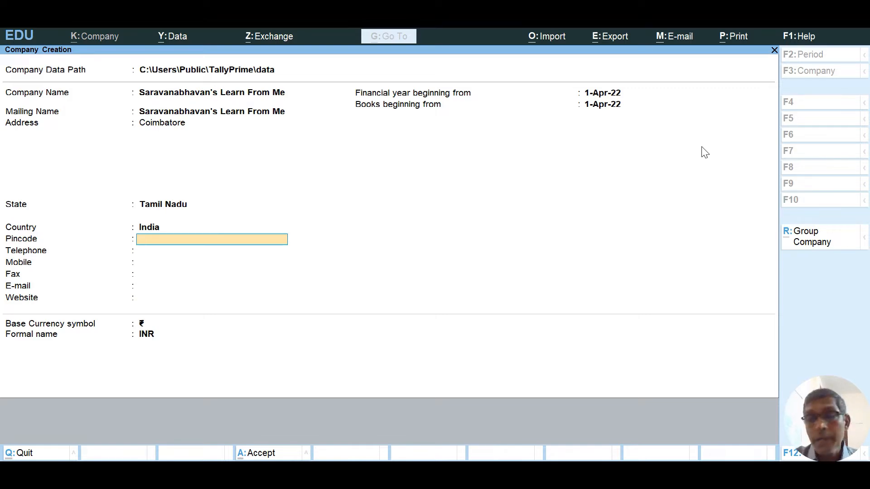
pyautogui.press('Return')
pyautogui.press('Return')
pyautogui.press('Return')
pyautogui.press('Return')
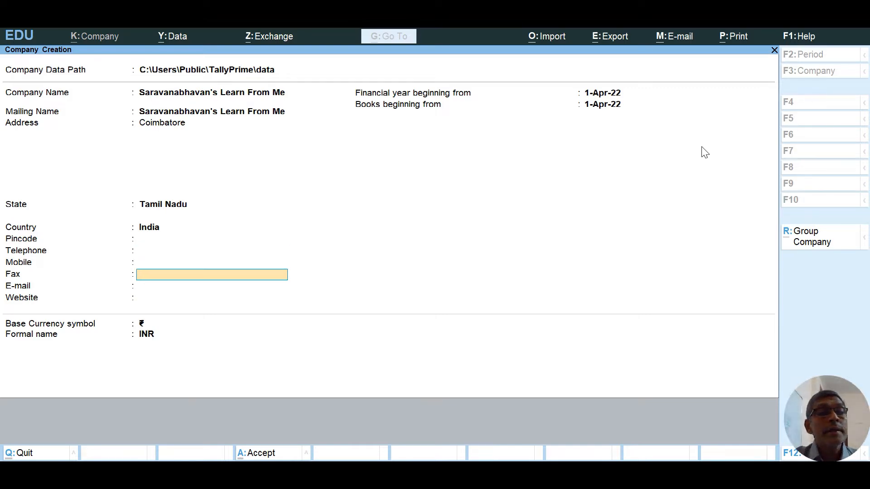
pyautogui.press('Return')
pyautogui.press('Return')
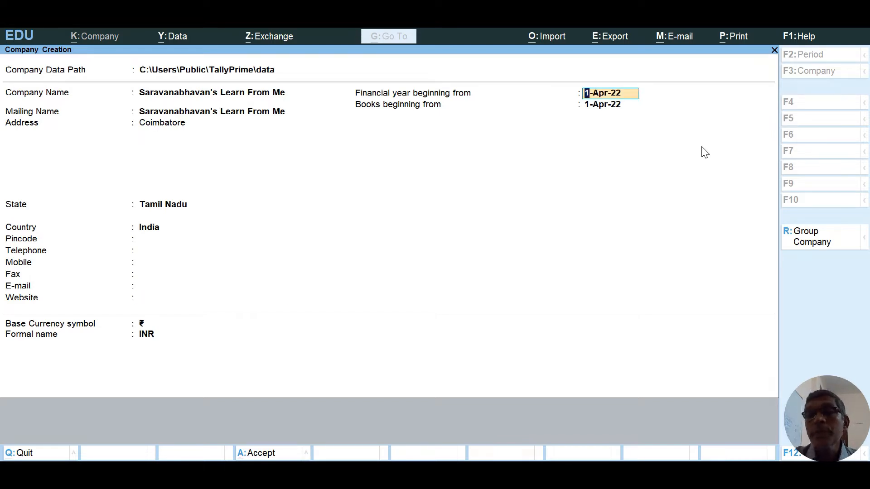
pyautogui.press('Return')
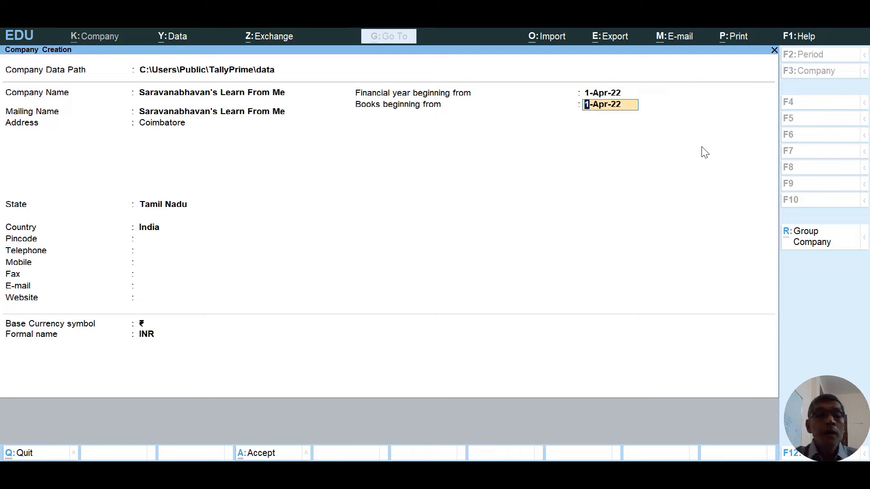
pyautogui.write('1-5-')
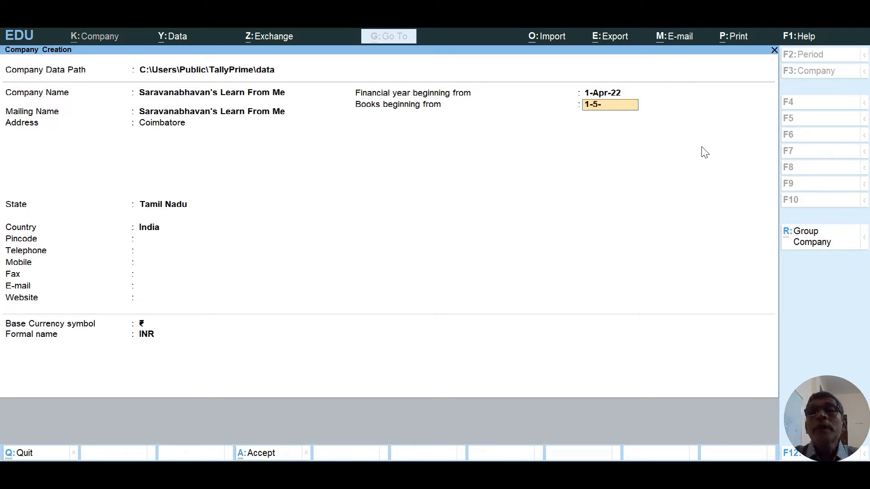
pyautogui.write('22')
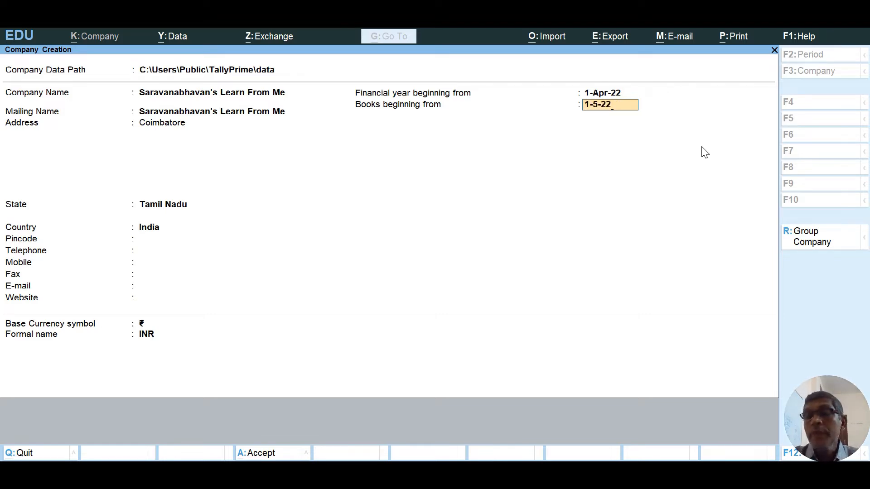
pyautogui.press('Return')
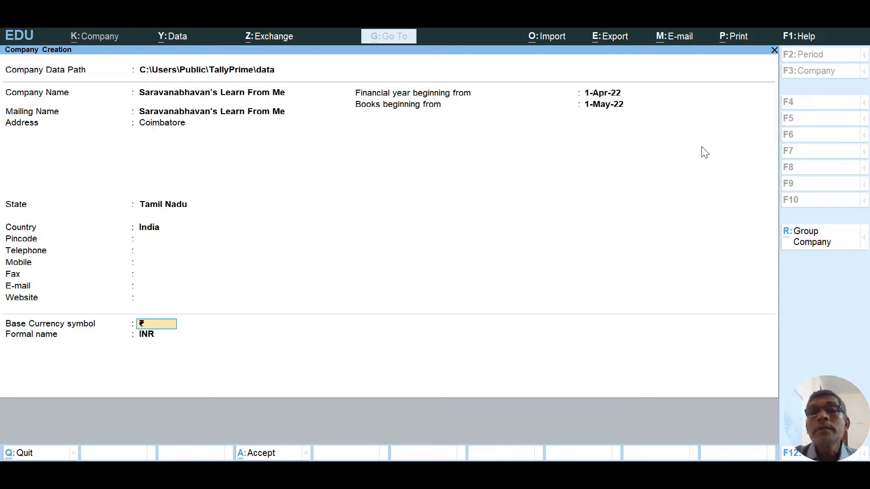
pyautogui.press('Return')
pyautogui.press('Return')
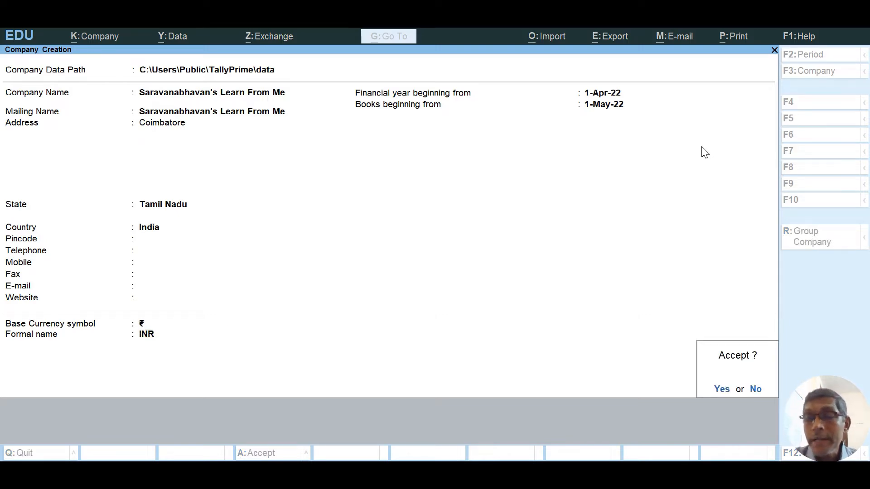
# Accept the company details to create it and reach Company Features.
pyautogui.press('Return')
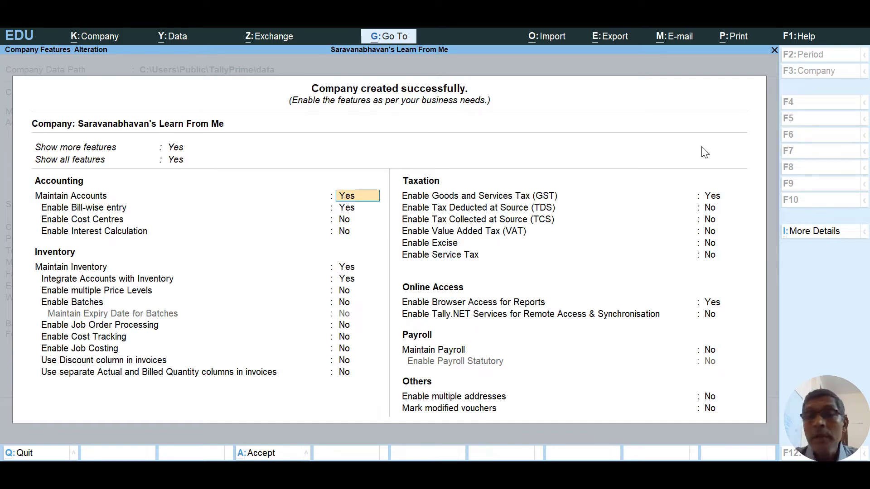
pyautogui.press('Return')
pyautogui.press('Return')
pyautogui.press('Return')
pyautogui.press('Return')
pyautogui.press('Return')
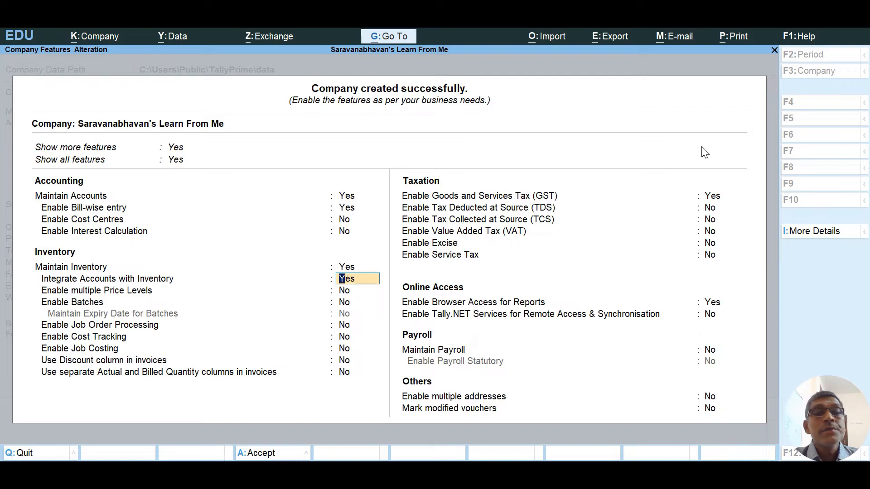
pyautogui.press('Return')
pyautogui.press('Return')
pyautogui.press('Return')
pyautogui.press('Return')
pyautogui.press('Return')
pyautogui.press('Return')
pyautogui.press('Return')
pyautogui.press('Return')
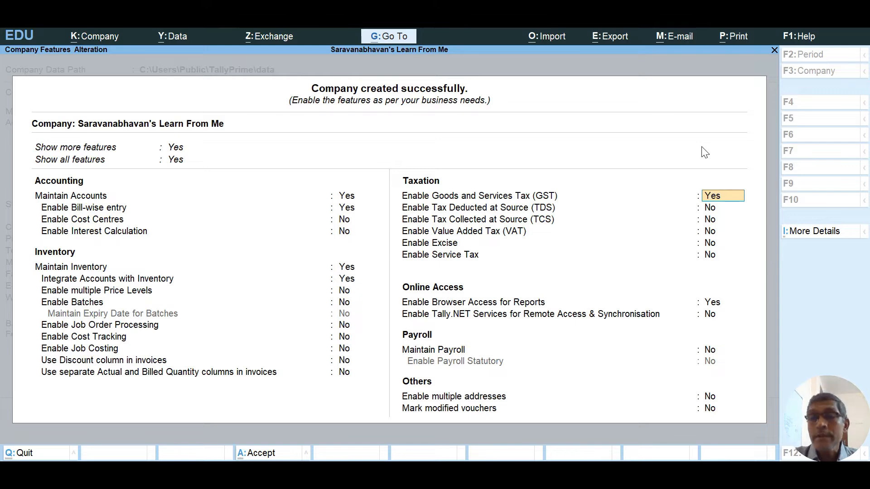
# Enter GST details: Tamil Nadu, Regular registration, applicable from 1-May-22, plus the company's GSTIN.
pyautogui.press('Return')
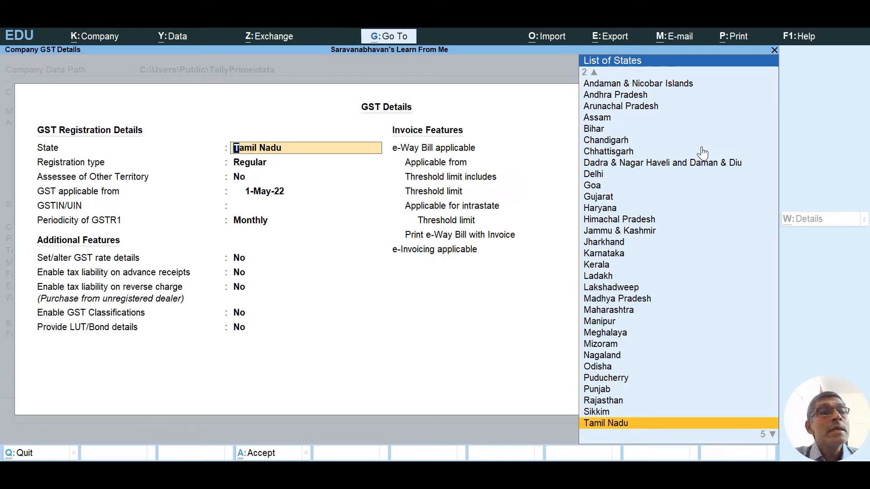
pyautogui.press('Return')
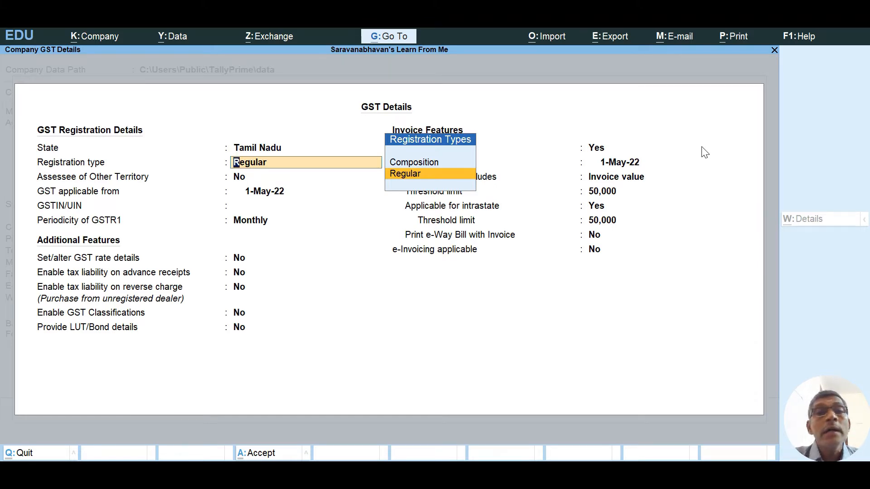
pyautogui.press('Return')
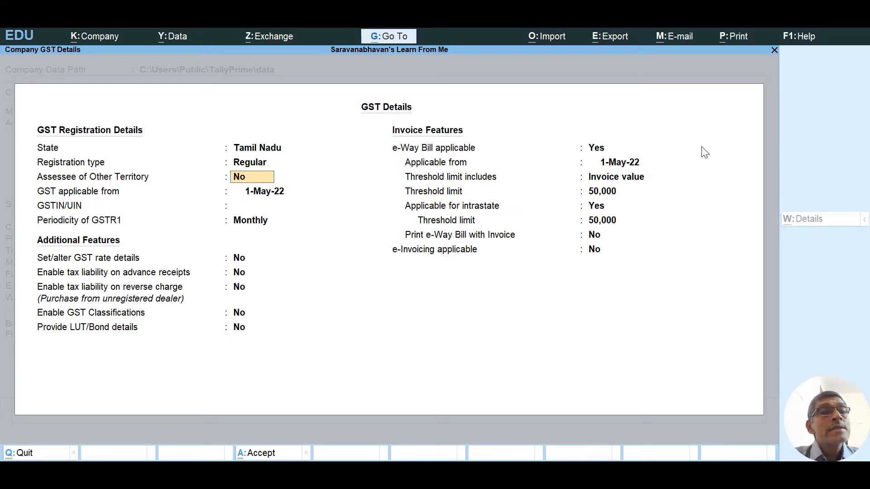
pyautogui.press('Return')
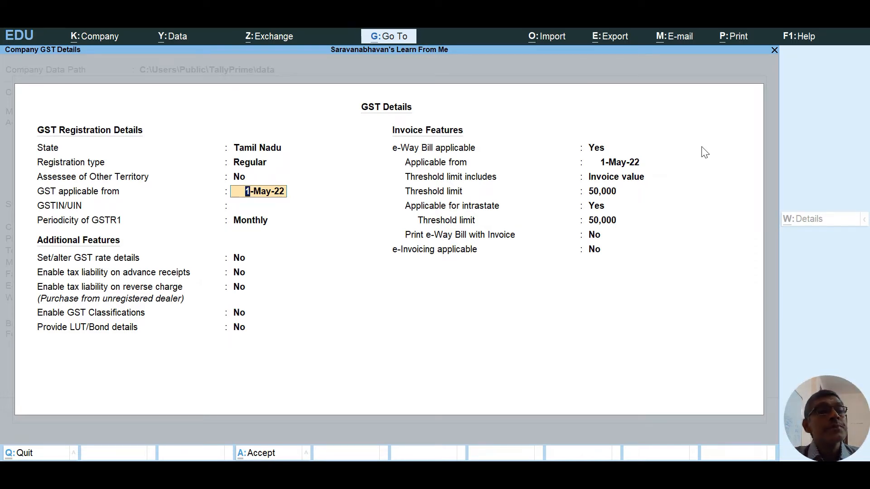
pyautogui.press('Return')
pyautogui.hotkey('ctrl', 'alt', 'v')
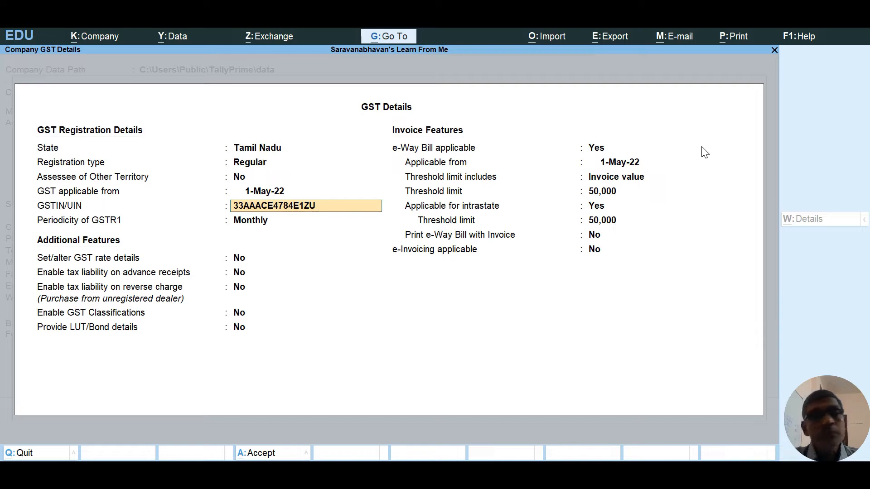
pyautogui.press('Return')
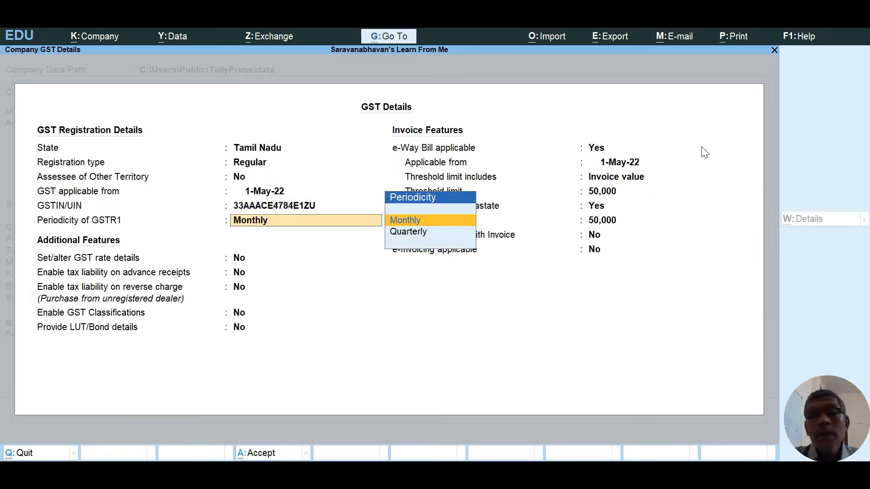
# Keep GSTR1 filing periodicity as Monthly.
pyautogui.press('Return')
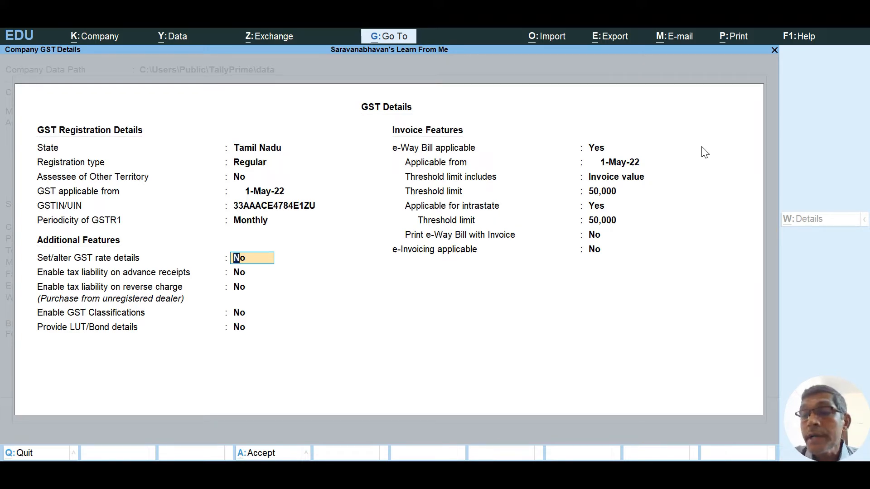
# Set 'Set/alter GST rate details' to Yes to reach the company GST rate details.
pyautogui.write('yes')
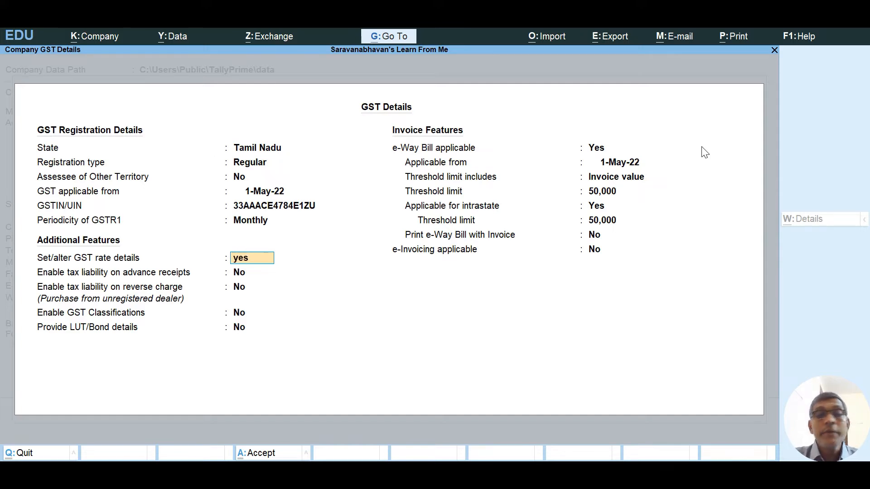
pyautogui.press('Return')
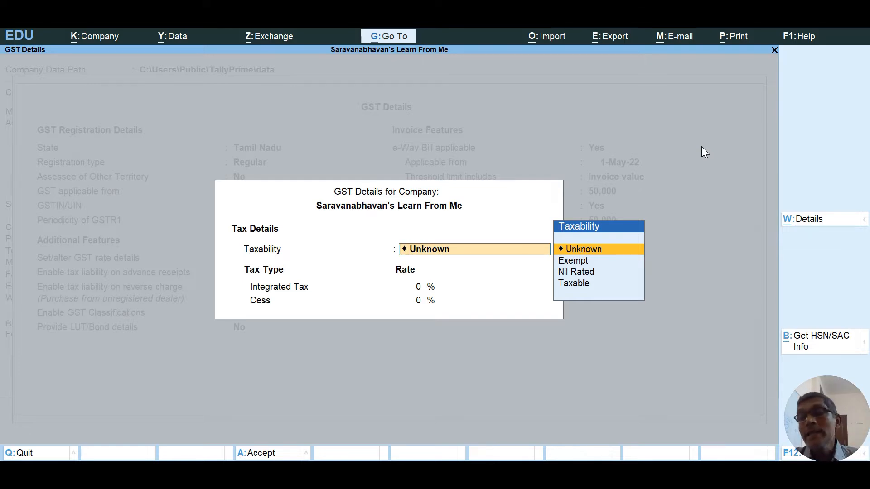
# Set the company's Taxability to Taxable and bring up the F12 configuration.
pyautogui.press('Down')
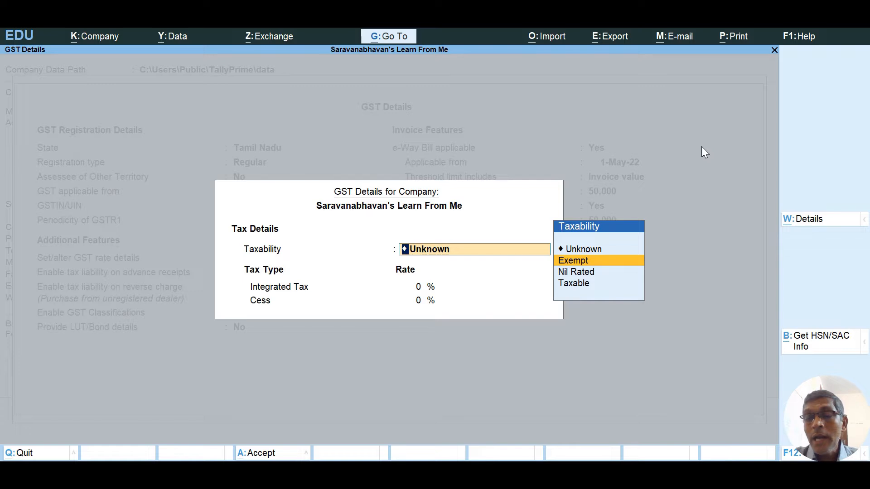
pyautogui.press('Up')
pyautogui.press('Down')
pyautogui.press('Down')
pyautogui.press('Down')
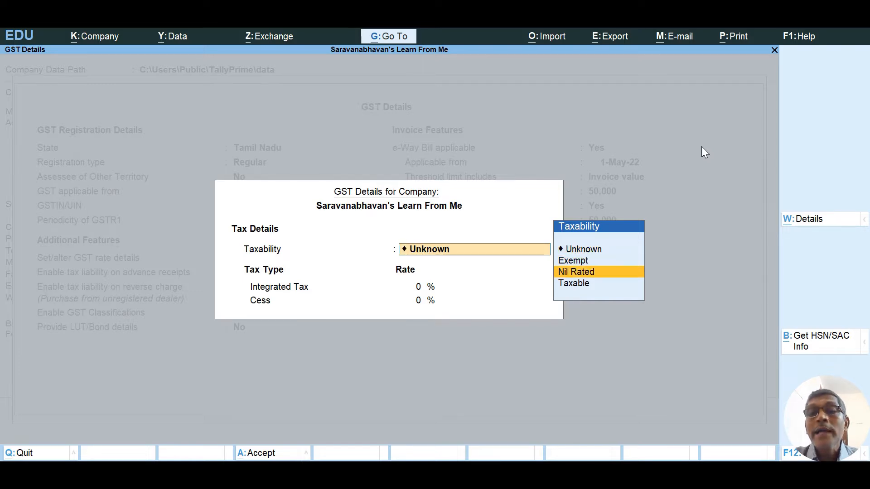
pyautogui.press('Return')
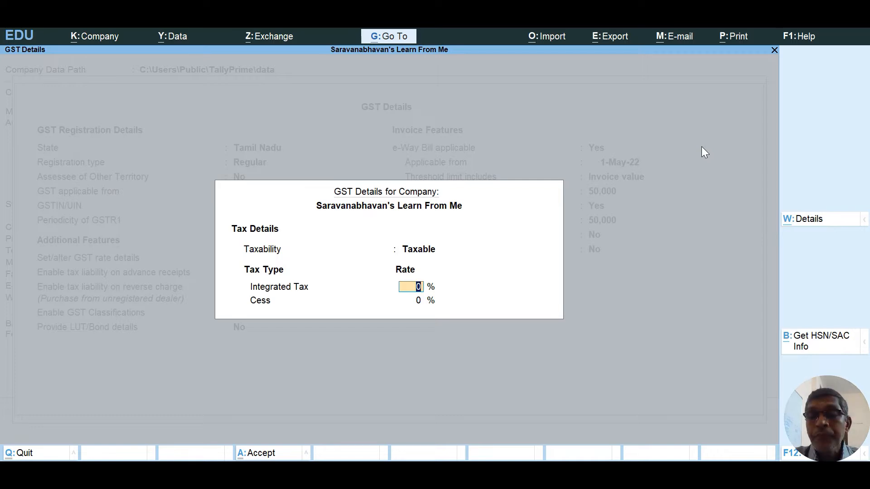
pyautogui.press('F12')
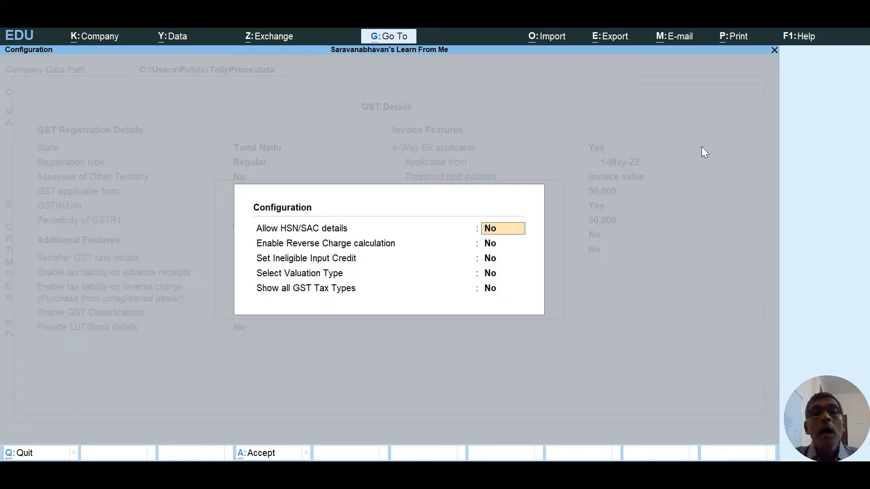
# Turn on HSN/SAC details and Show all GST Tax Types, leaving the other options off.
pyautogui.write('yes')
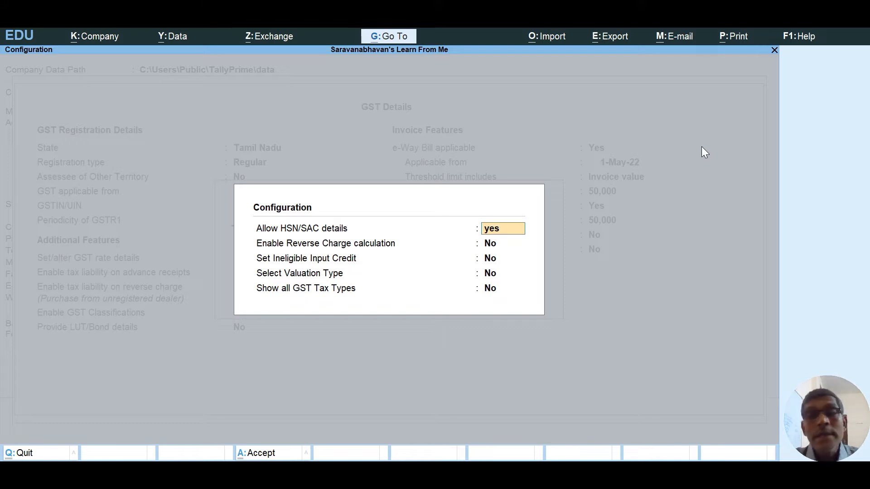
pyautogui.press('Return')
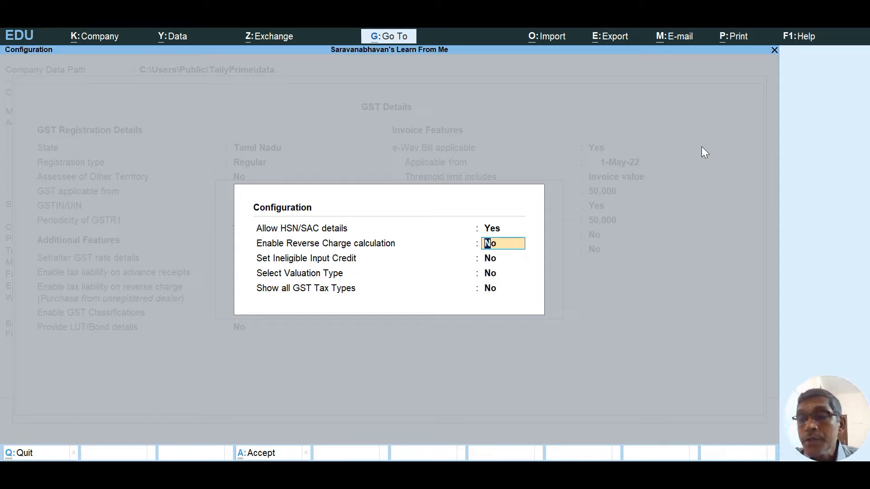
pyautogui.press('Return')
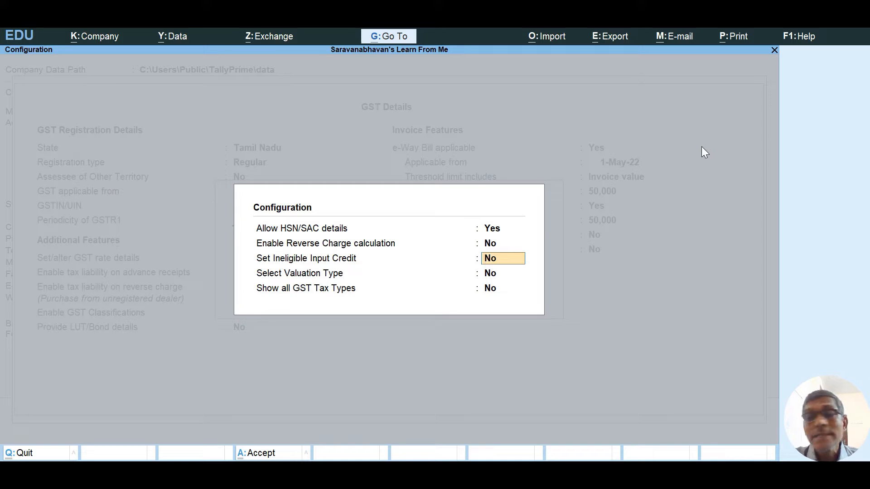
pyautogui.press('Return')
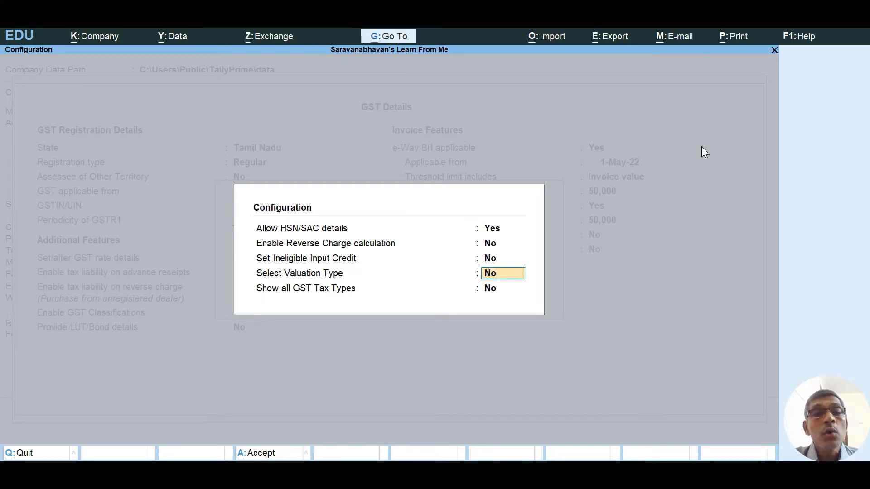
pyautogui.press('Return')
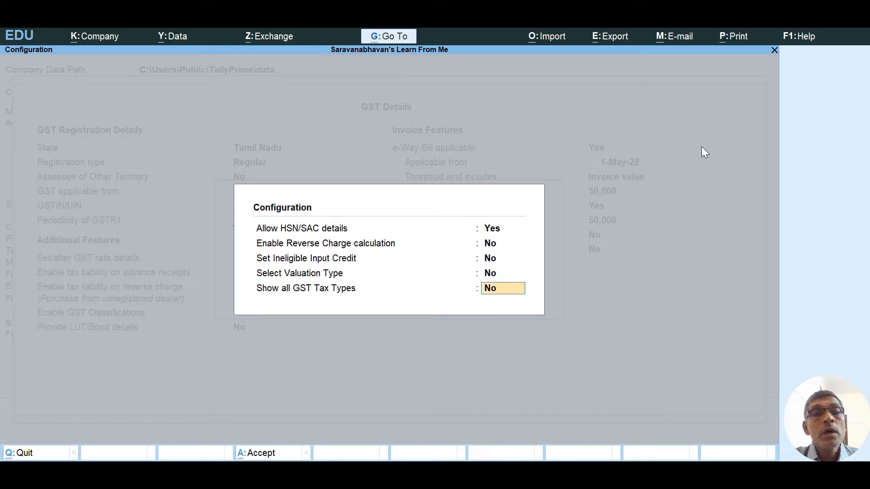
pyautogui.write('yes')
pyautogui.press('Return')
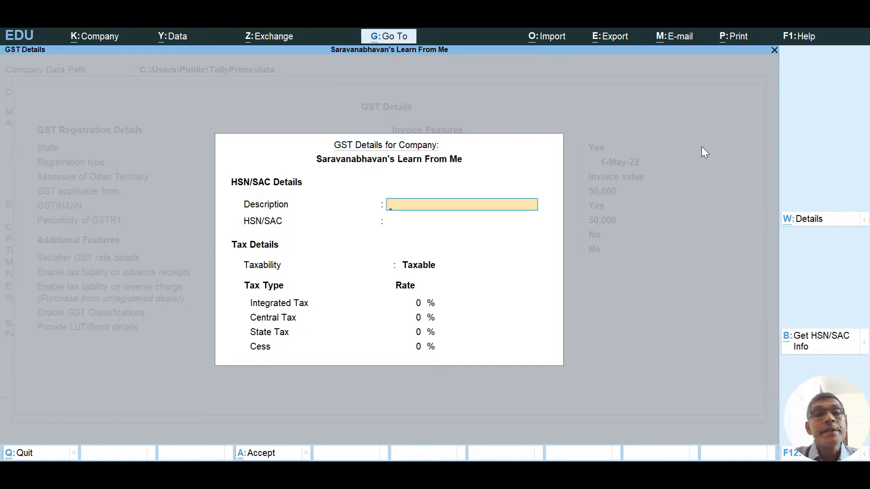
# Enter 12% Integrated Tax so Central and State Tax fill in at 6% each.
pyautogui.press('Return')
pyautogui.press('Return')
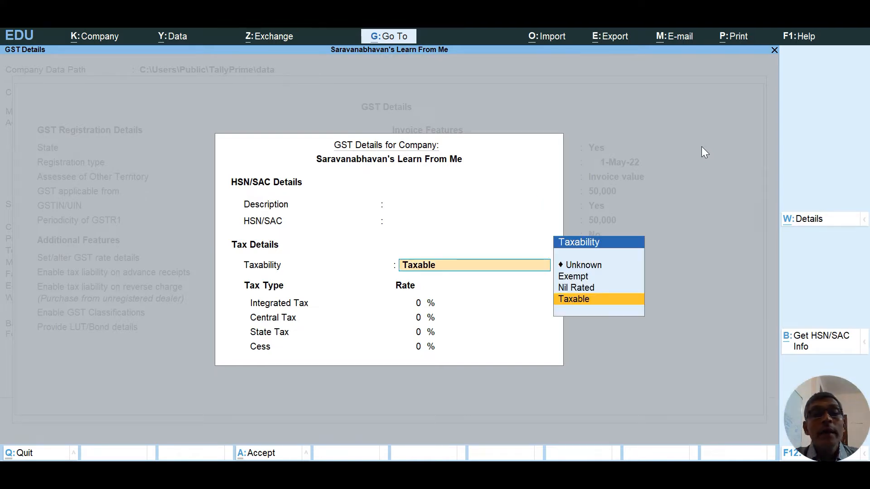
pyautogui.press('Return')
pyautogui.write('12')
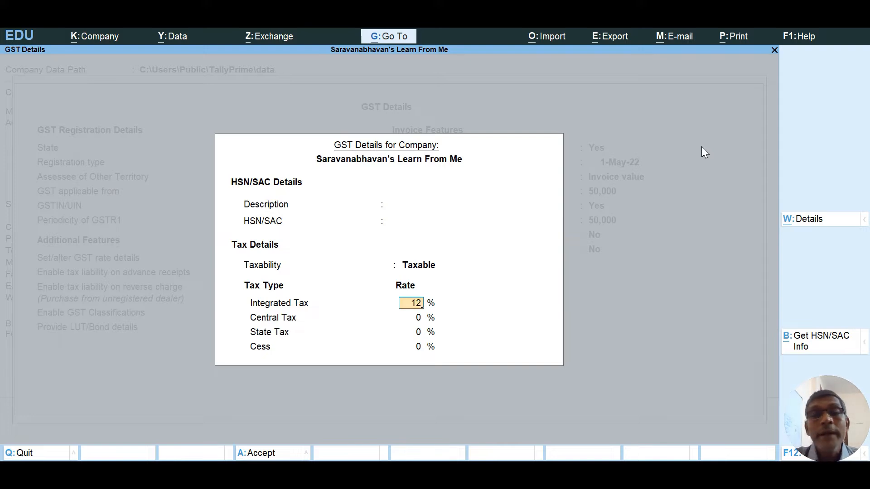
pyautogui.press('Return')
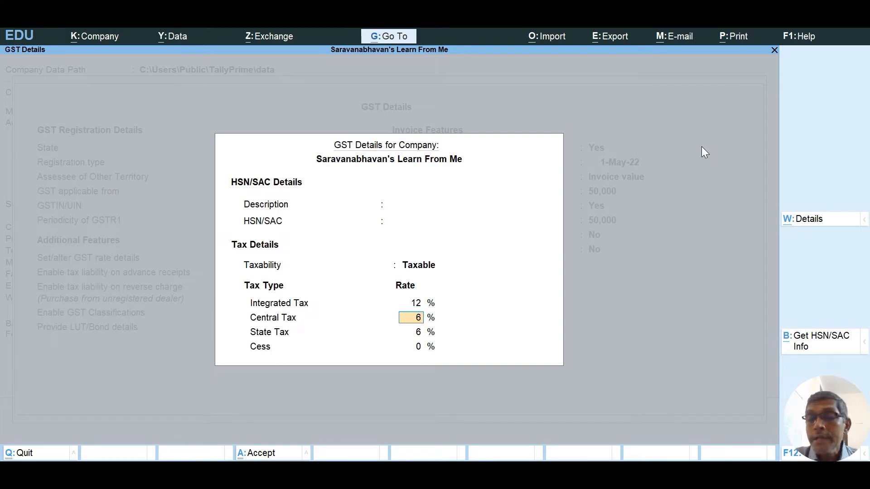
pyautogui.press('Return')
pyautogui.press('Return')
pyautogui.press('Return')
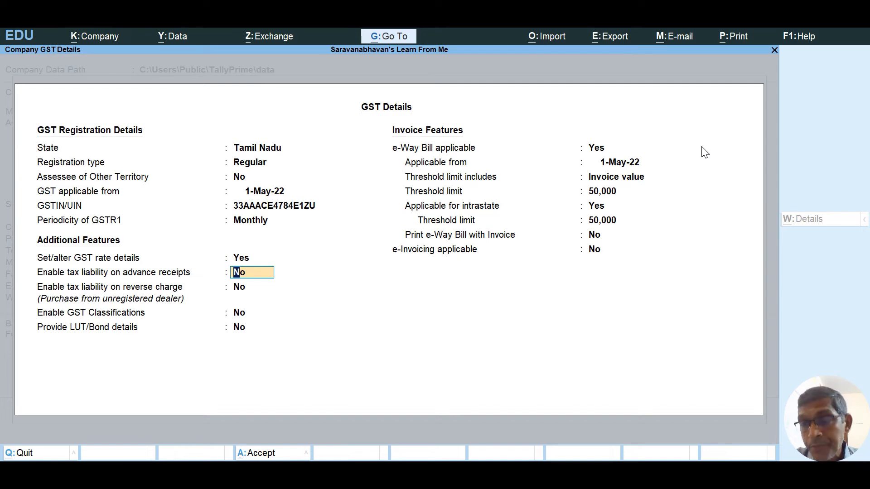
# Leave advance receipt and reverse charge liability off and enable GST Classifications.
pyautogui.press('Return')
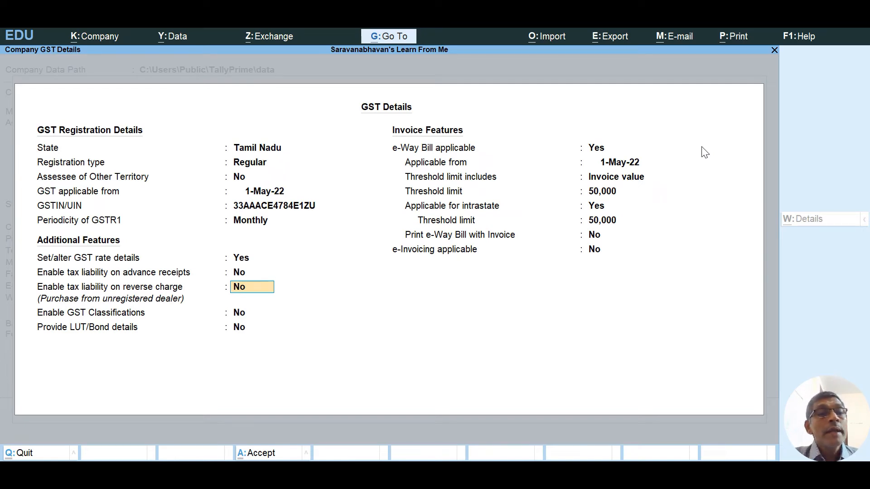
pyautogui.press('Return')
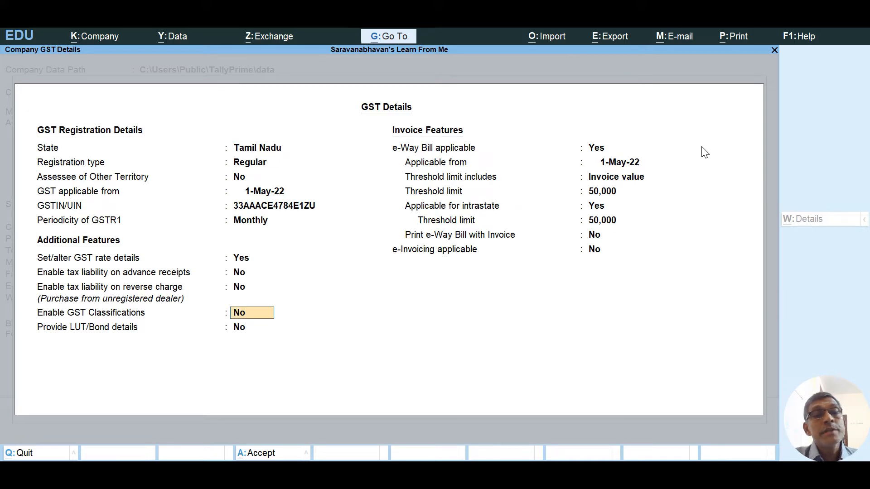
pyautogui.write('yes')
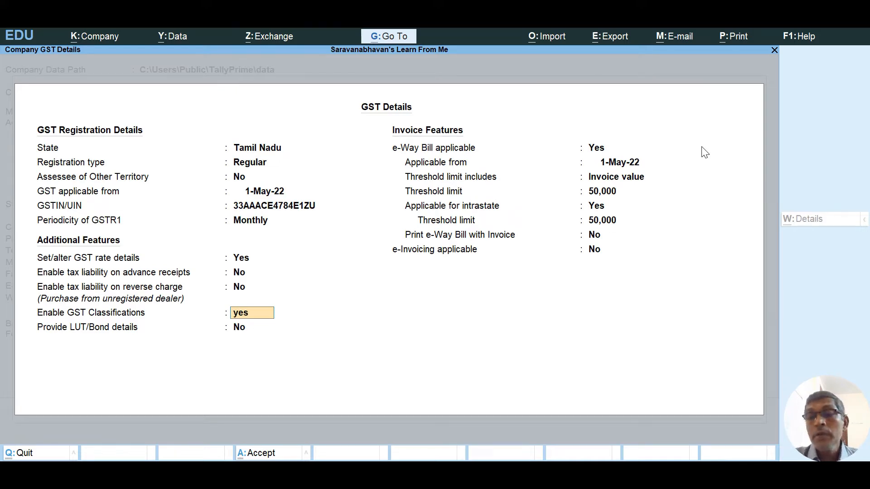
pyautogui.press('Return')
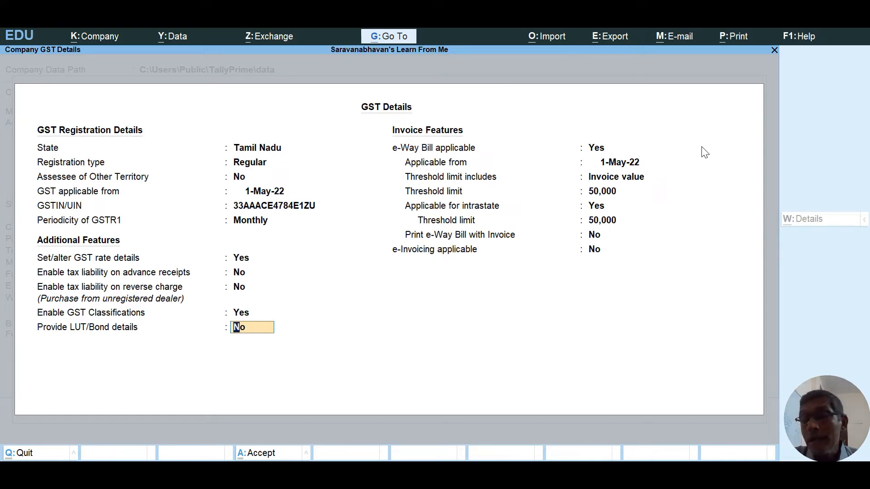
# Leave LUT/Bond details off and set e-Way Bill applicable to No.
pyautogui.press('Return')
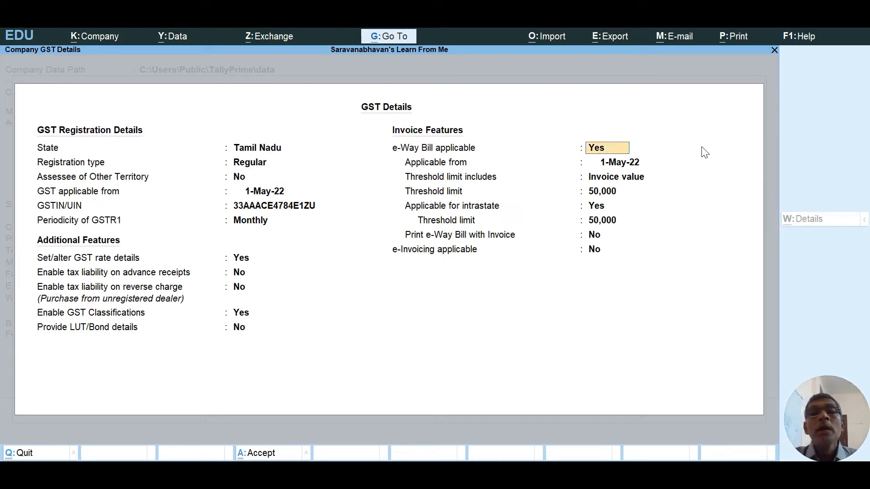
pyautogui.write('no')
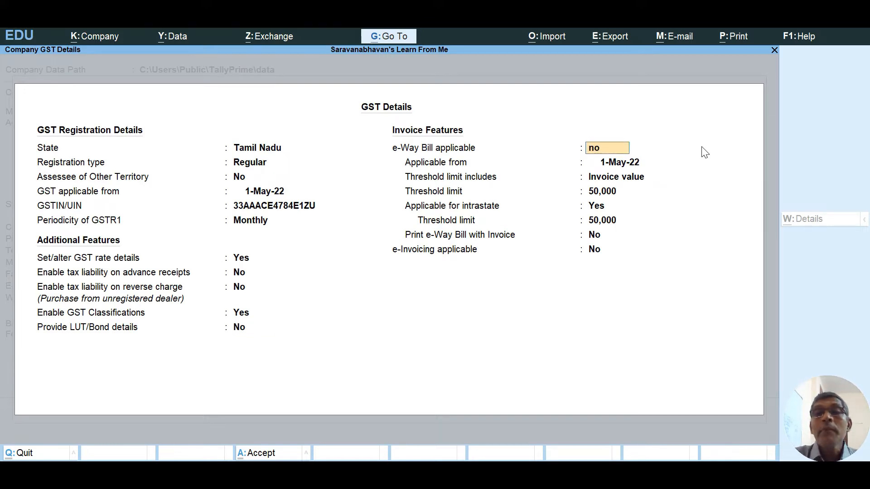
pyautogui.press('Return')
pyautogui.press('Return')
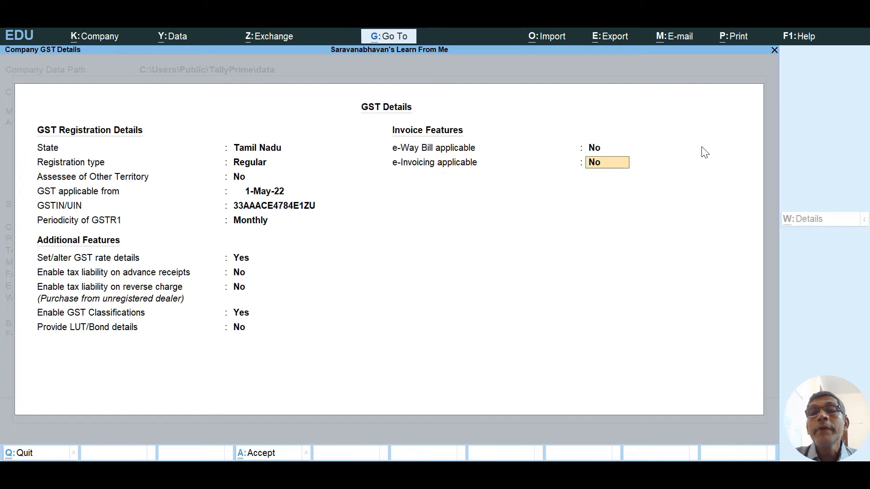
pyautogui.press('Return')
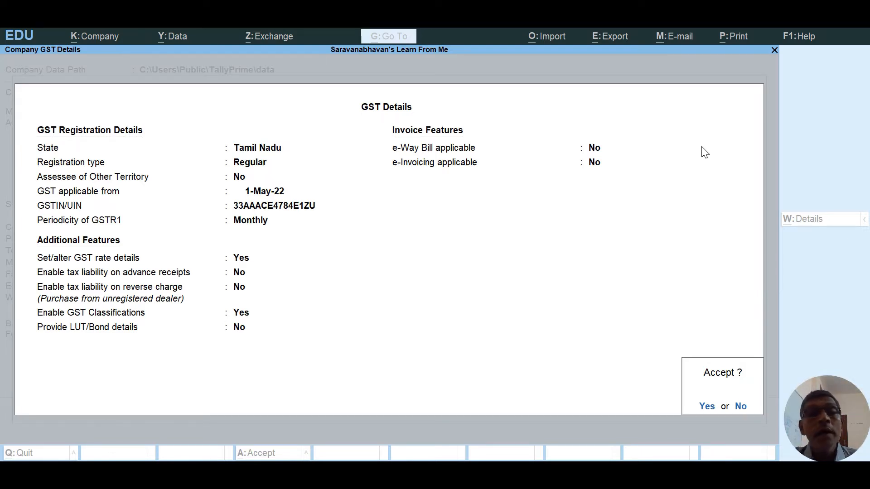
# Accept the GST details and save the company features with GST enabled.
pyautogui.press('Return')
pyautogui.press('Return')
pyautogui.press('Return')
pyautogui.press('Return')
pyautogui.press('Return')
pyautogui.press('Return')
pyautogui.press('Return')
pyautogui.press('Return')
pyautogui.press('Return')
pyautogui.press('Return')
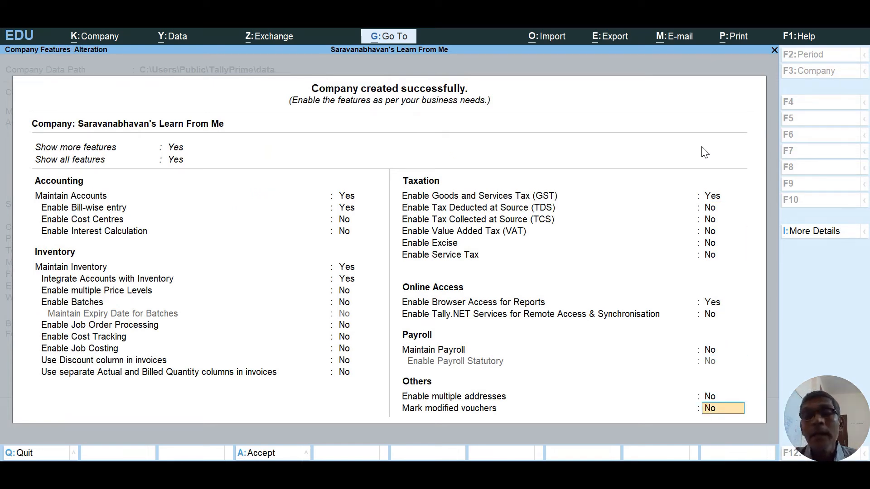
pyautogui.press('Return')
pyautogui.press('Return')
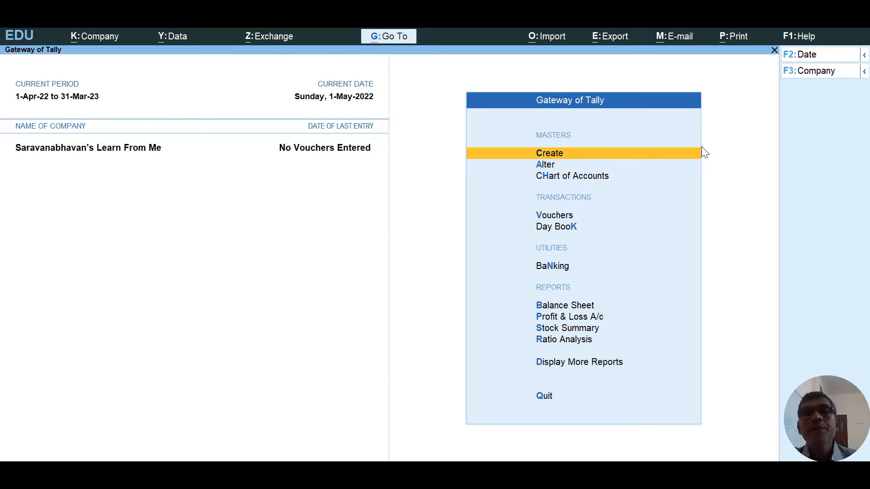
# Start creating a new Ledger from the Create masters list.
pyautogui.press('Down')
pyautogui.press('Up')
pyautogui.press('Return')
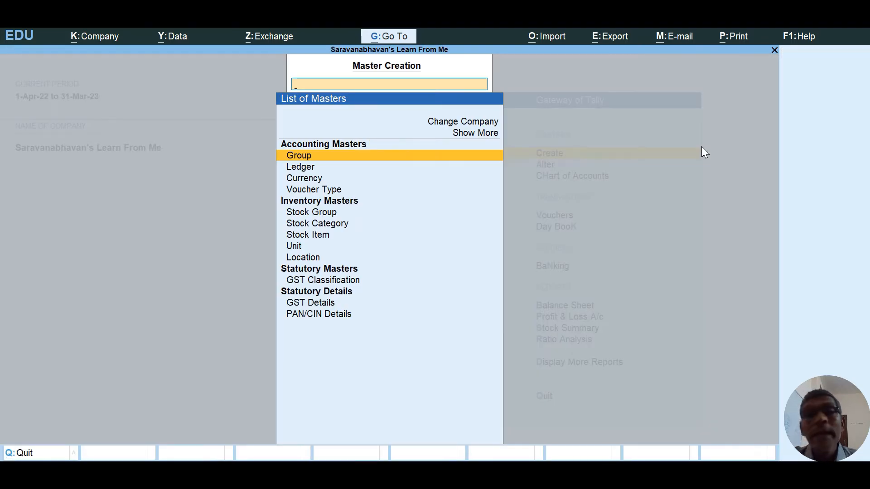
pyautogui.press('Down')
pyautogui.press('Return')
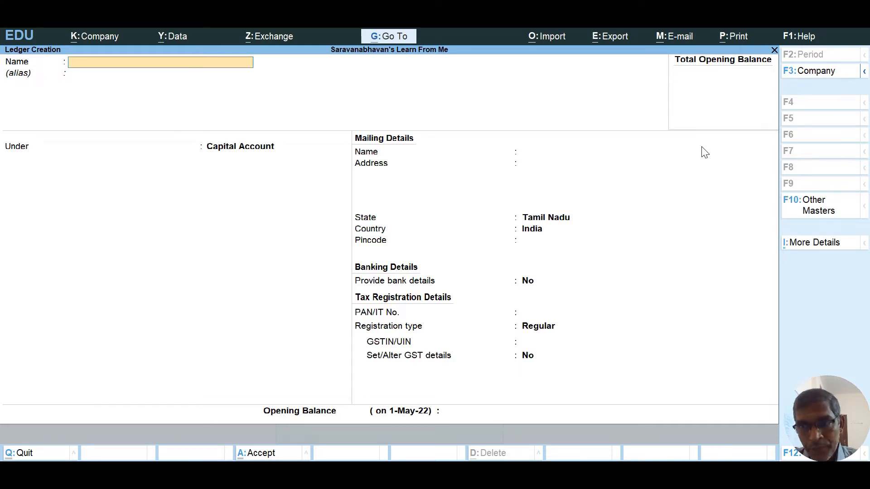
# Name the ledger 'Local Purchase' under Purchase Accounts, GST applicable, and open its GST details.
pyautogui.write('Loca')
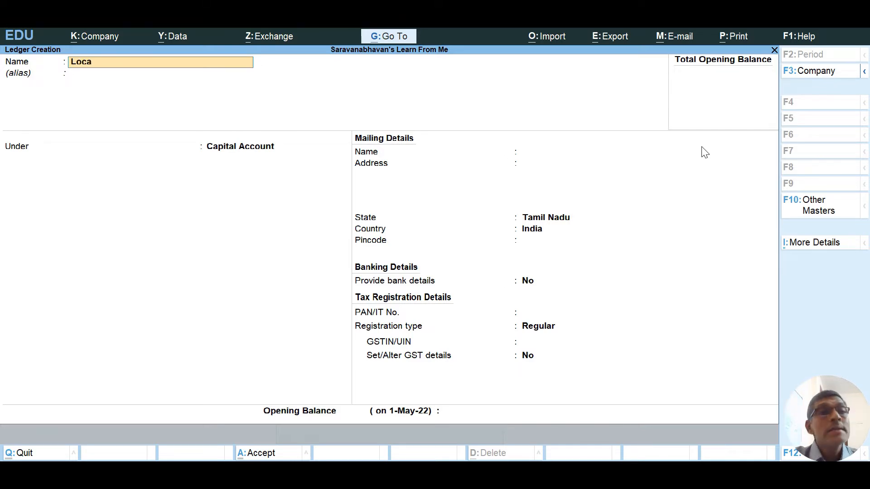
pyautogui.write('l Purchase')
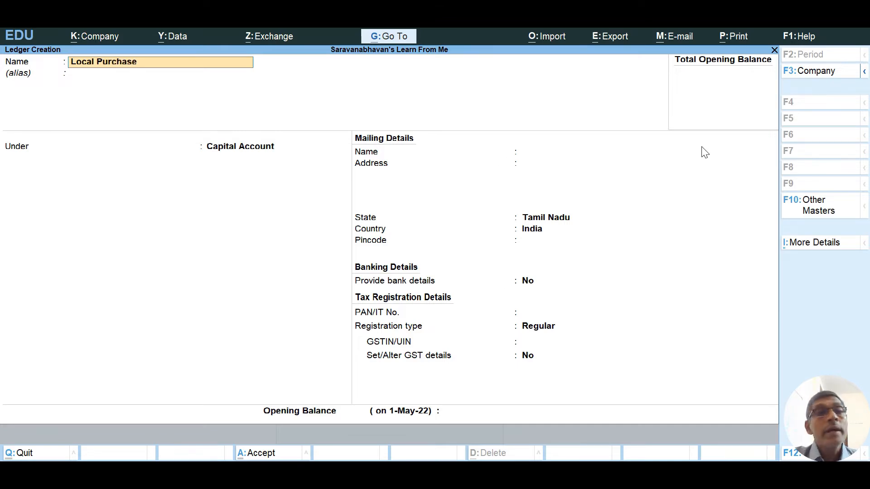
pyautogui.press('Return')
pyautogui.press('Return')
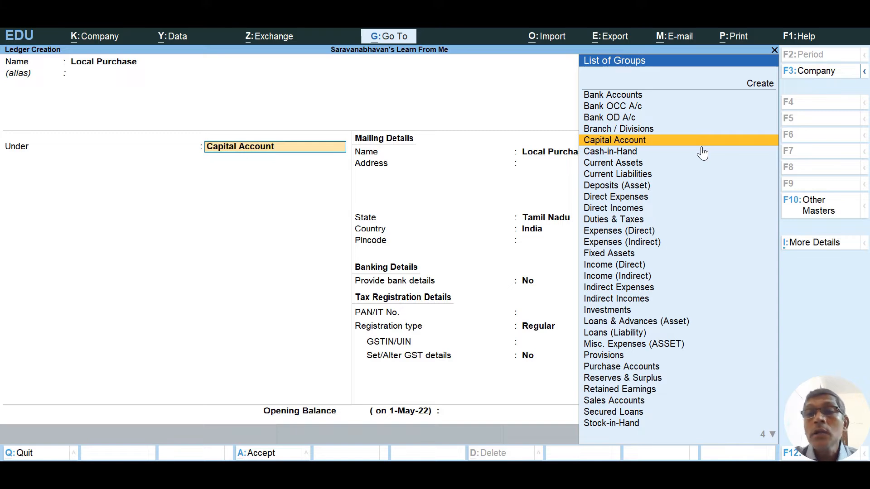
pyautogui.write('Pu')
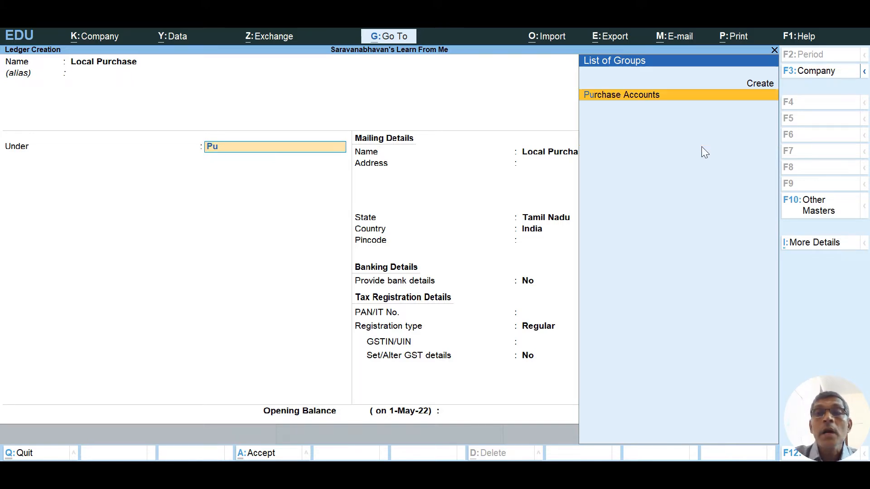
pyautogui.press('Return')
pyautogui.press('Return')
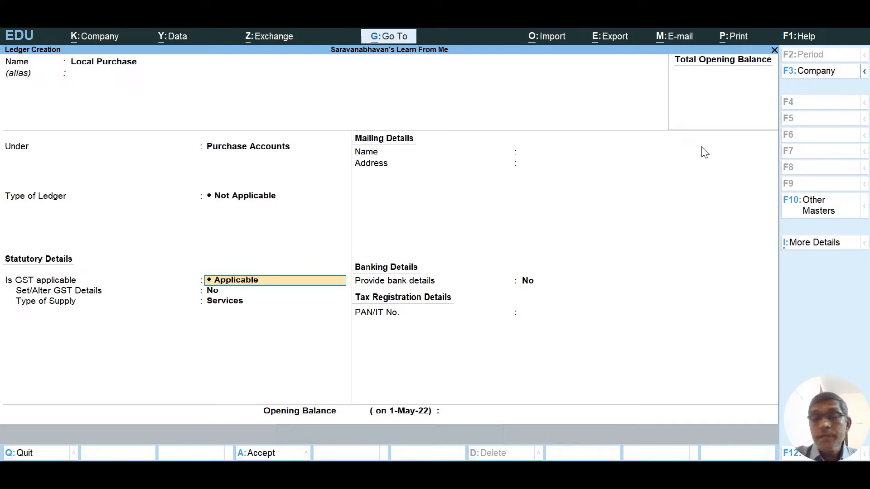
pyautogui.press('Return')
pyautogui.write('yes')
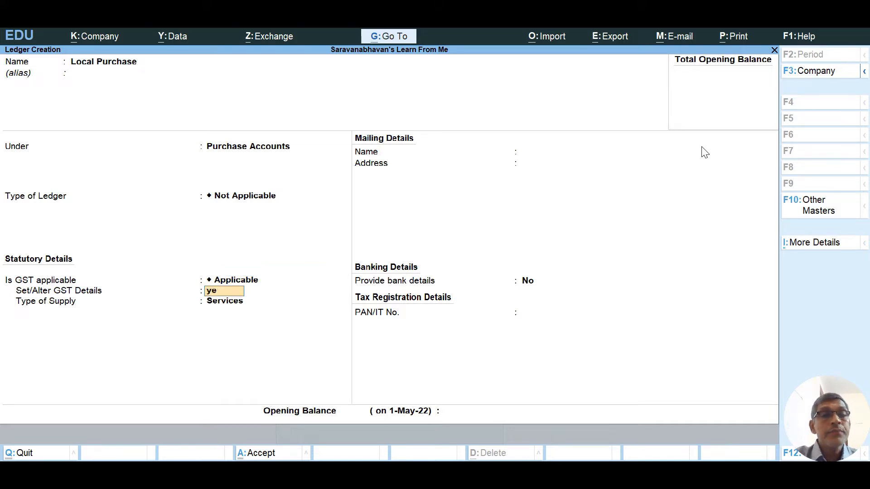
pyautogui.press('Return')
pyautogui.press('Return')
pyautogui.press('Return')
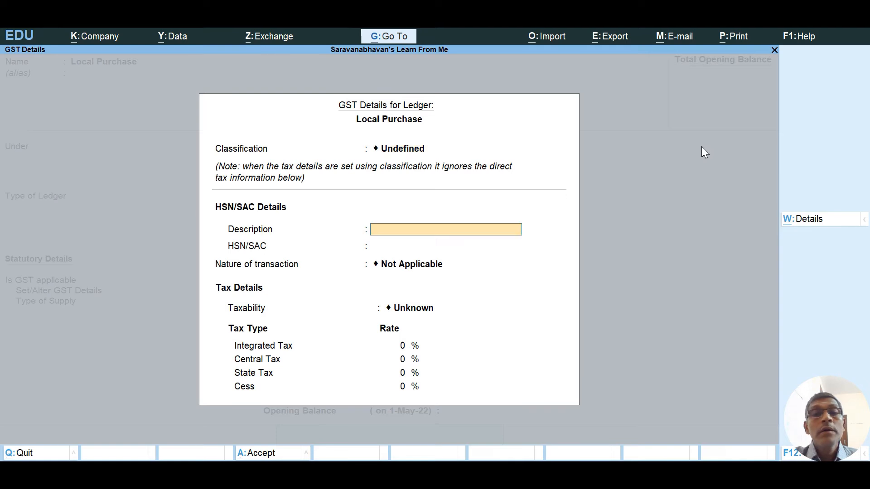
pyautogui.press('Return')
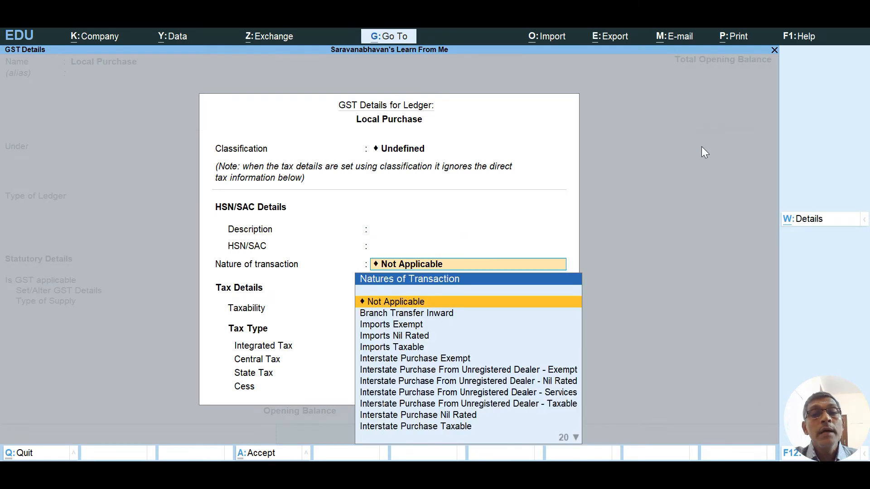
# Set Local Purchase's nature of transaction to Purchase Taxable with 12% integrated tax.
pyautogui.press('Down')
pyautogui.press('Down')
pyautogui.press('Down')
pyautogui.press('Down')
pyautogui.press('Down')
pyautogui.press('Down')
pyautogui.press('Down')
pyautogui.press('Down')
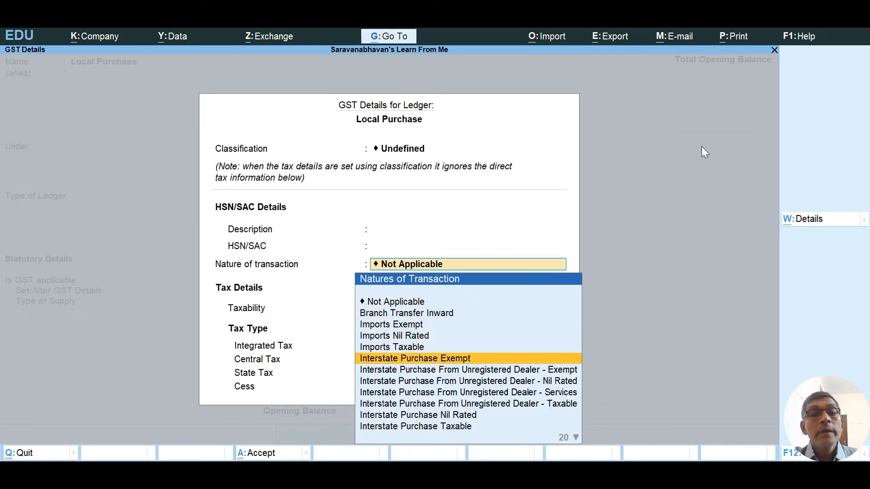
pyautogui.press('Down')
pyautogui.press('Down')
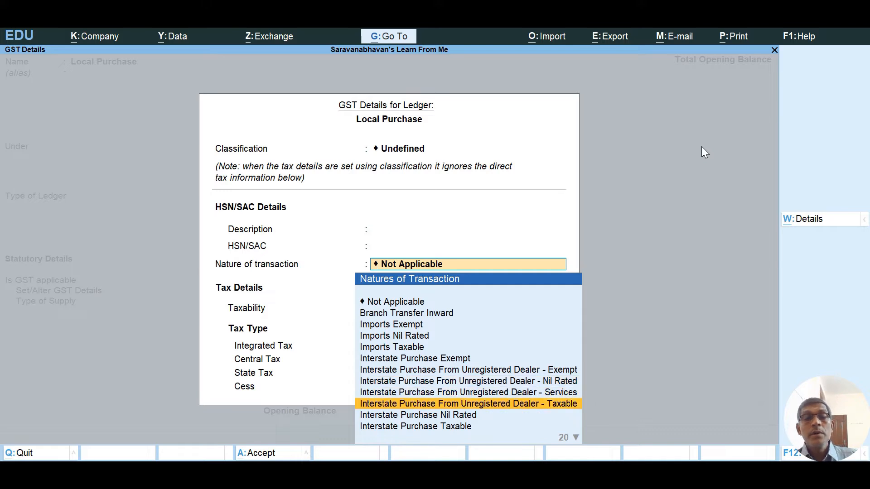
pyautogui.press('Up')
pyautogui.press('Up')
pyautogui.press('Down')
pyautogui.press('Down')
pyautogui.press('Down')
pyautogui.press('Down')
pyautogui.press('Down')
pyautogui.press('Down')
pyautogui.press('Down')
pyautogui.press('Down')
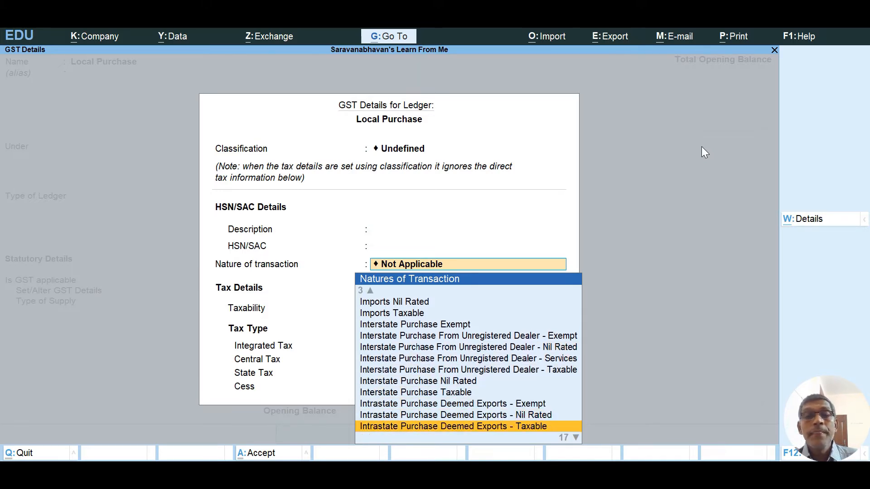
pyautogui.press('Down')
pyautogui.press('Down')
pyautogui.press('Down')
pyautogui.press('Down')
pyautogui.press('Down')
pyautogui.press('Down')
pyautogui.press('Down')
pyautogui.press('Down')
pyautogui.press('Down')
pyautogui.press('Down')
pyautogui.press('Down')
pyautogui.press('Down')
pyautogui.press('Down')
pyautogui.press('Down')
pyautogui.press('Down')
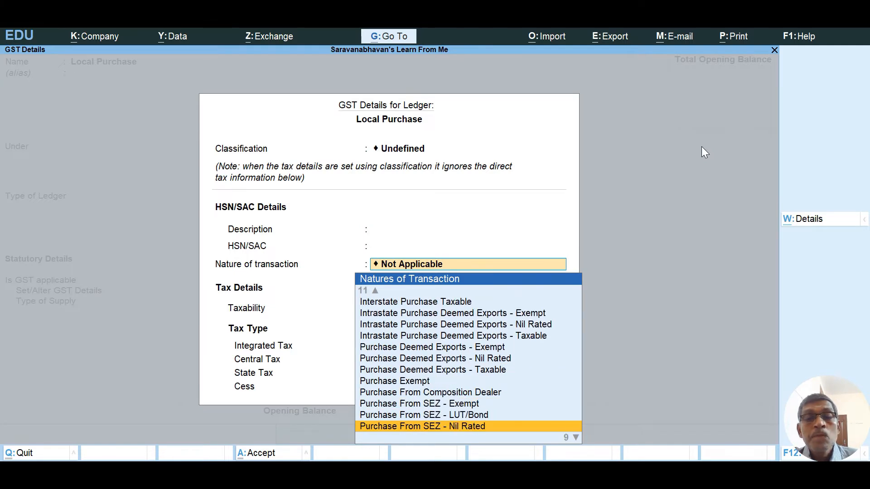
pyautogui.press('Return')
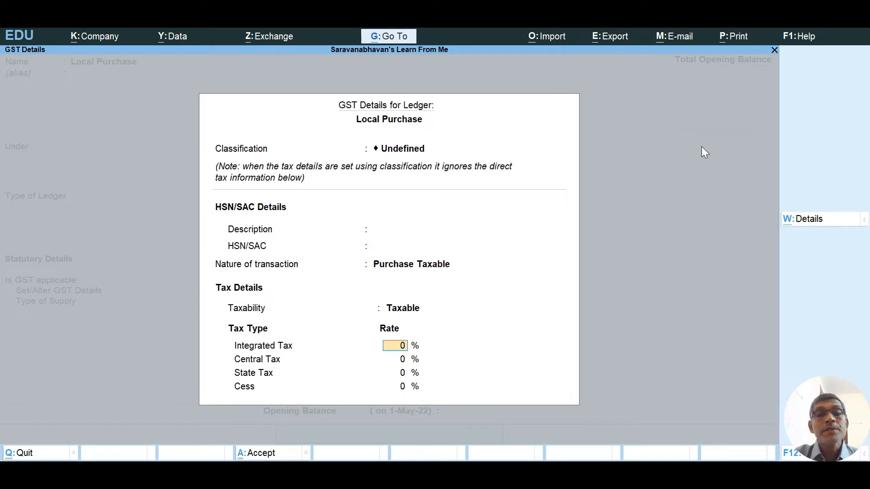
pyautogui.write('12')
pyautogui.press('Return')
pyautogui.press('Return')
pyautogui.press('Return')
pyautogui.press('Return')
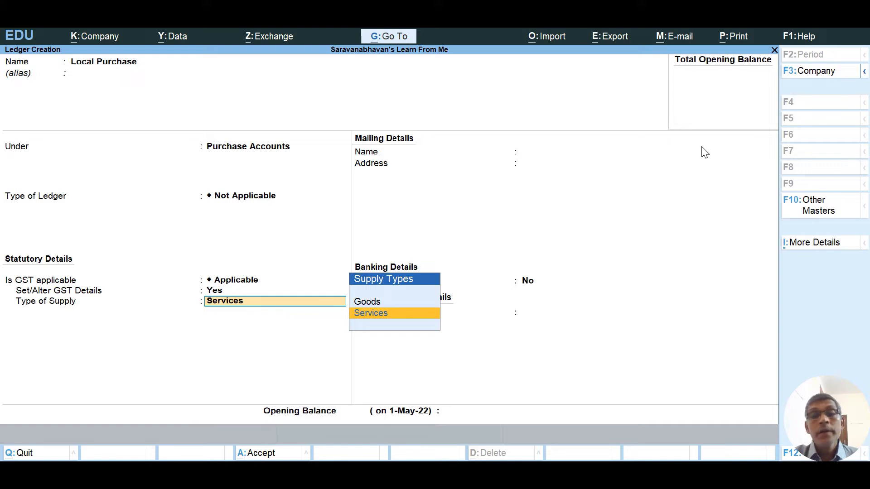
# Set Local Purchase's type of supply to Goods and save the ledger.
pyautogui.press('Up')
pyautogui.press('Return')
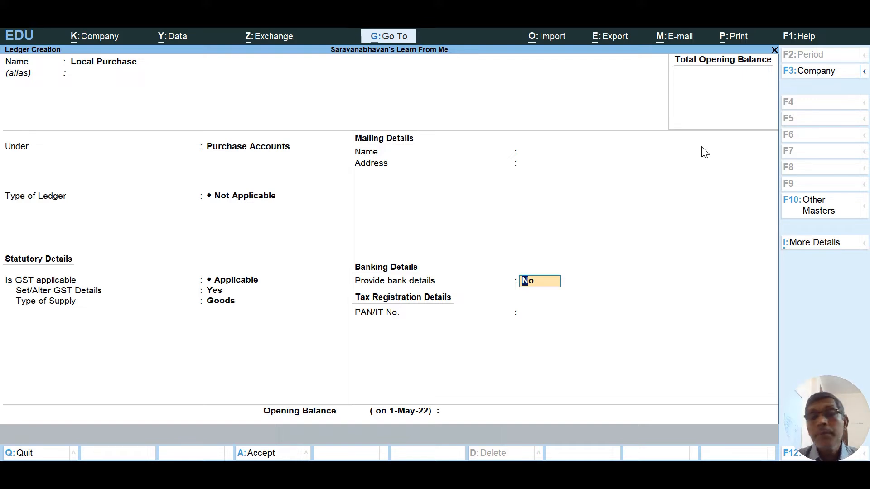
pyautogui.press('Return')
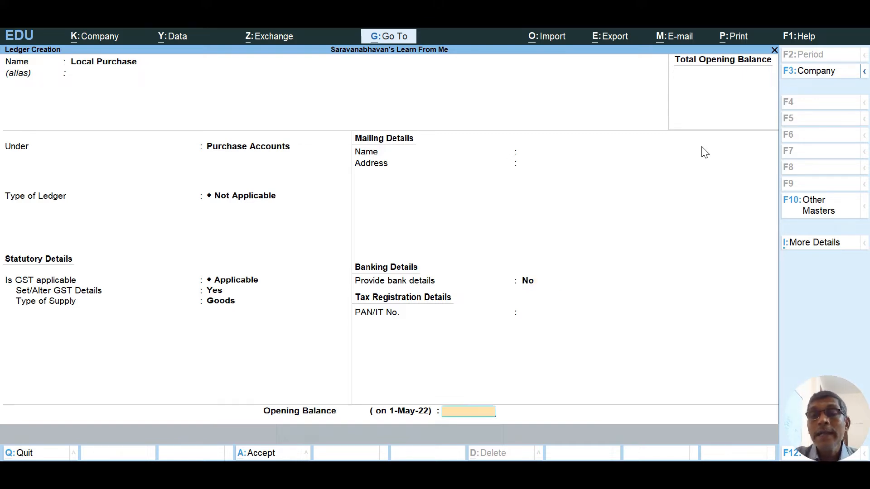
pyautogui.press('Return')
pyautogui.press('Return')
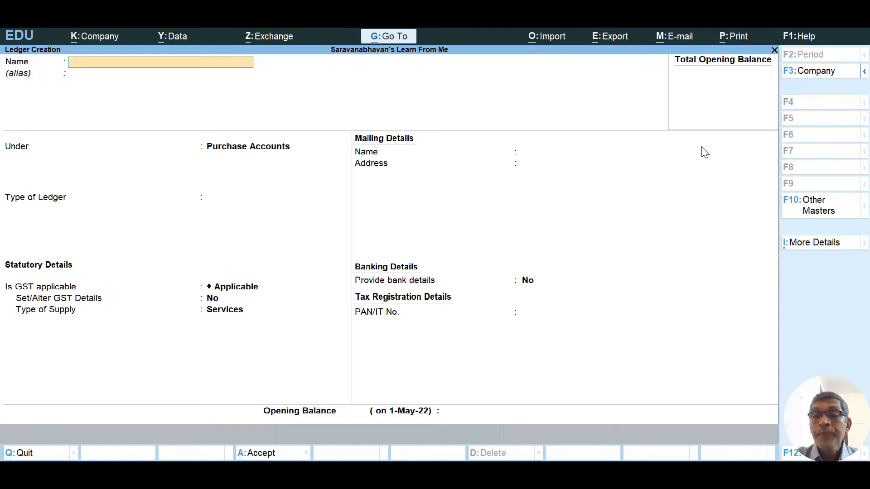
# Create an 'Outside State Purchase' ledger under Purchase Accounts, GST applicable, and open its GST details.
pyautogui.write('In')
pyautogui.press('BackSpace')
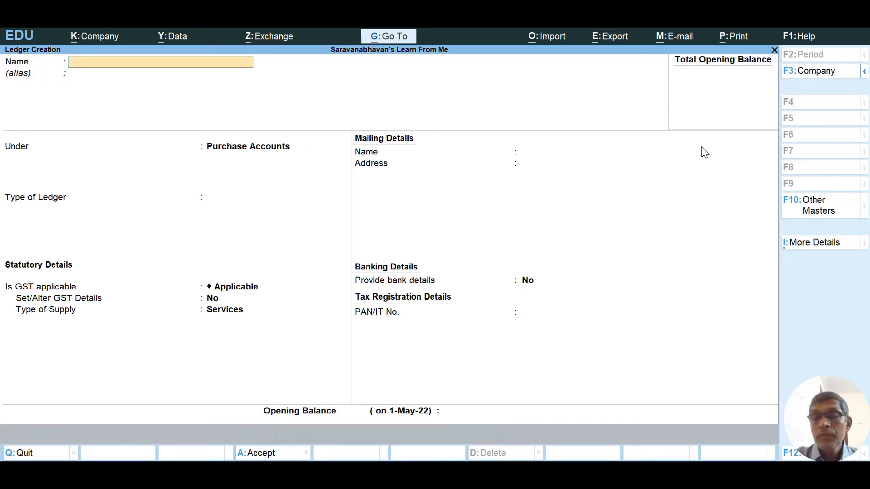
pyautogui.write('Outside State')
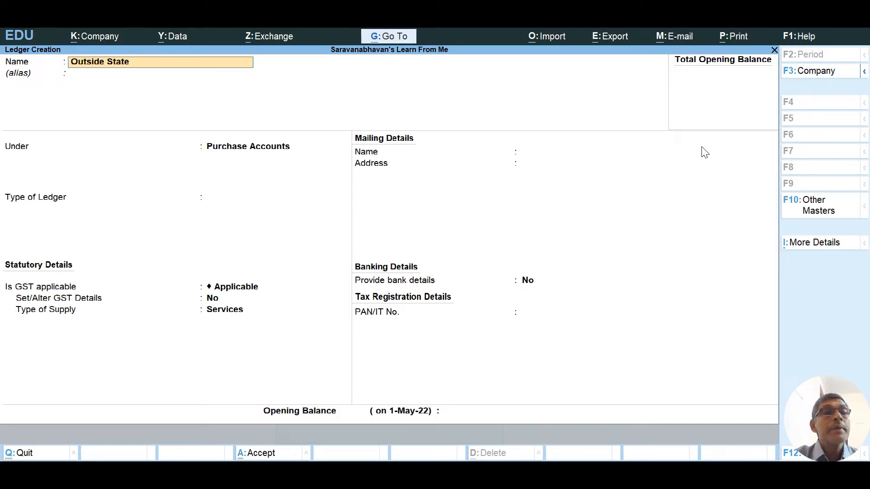
pyautogui.write(' Pur Hase')
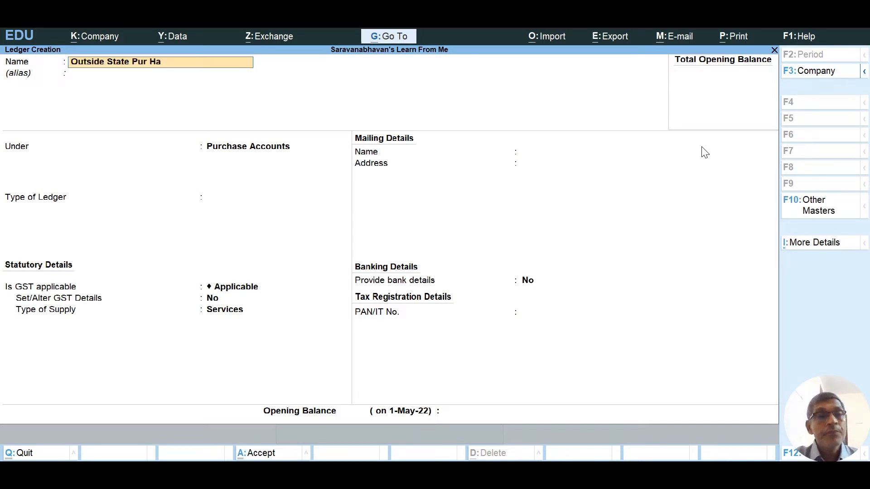
pyautogui.press('BackSpace')
pyautogui.press('BackSpace')
pyautogui.press('BackSpace')
pyautogui.press('BackSpace')
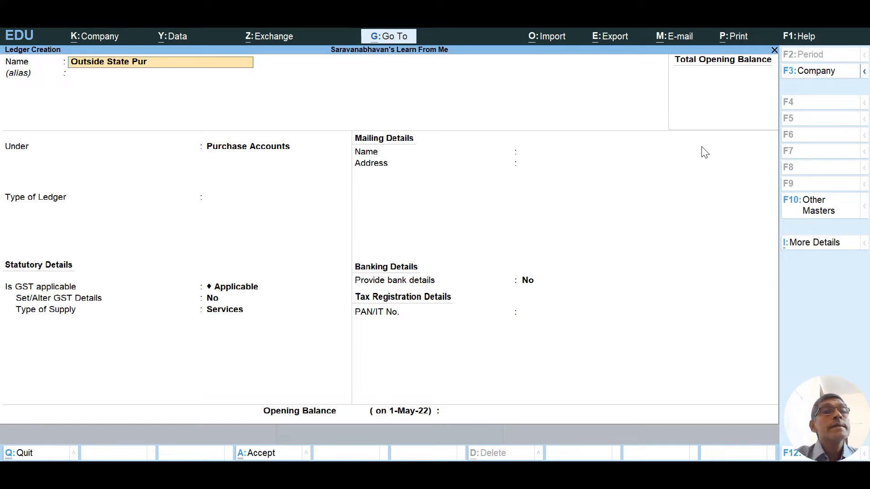
pyautogui.write('chase')
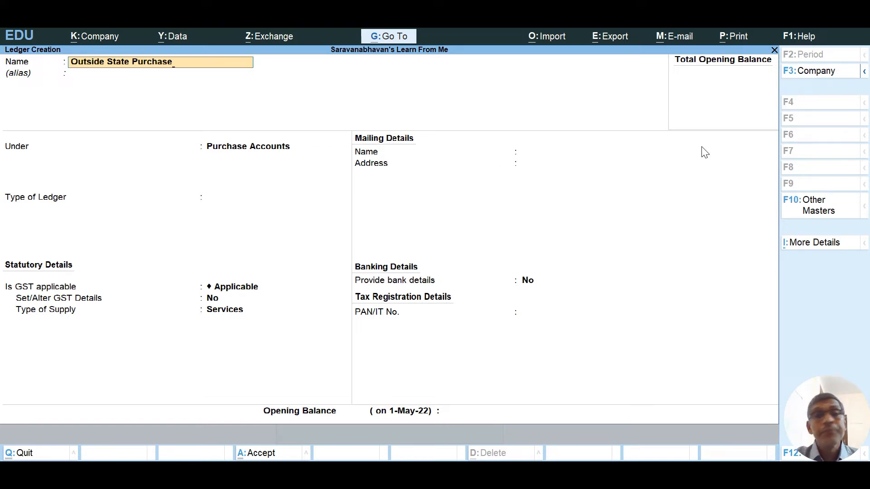
pyautogui.press('Return')
pyautogui.press('Return')
pyautogui.press('Return')
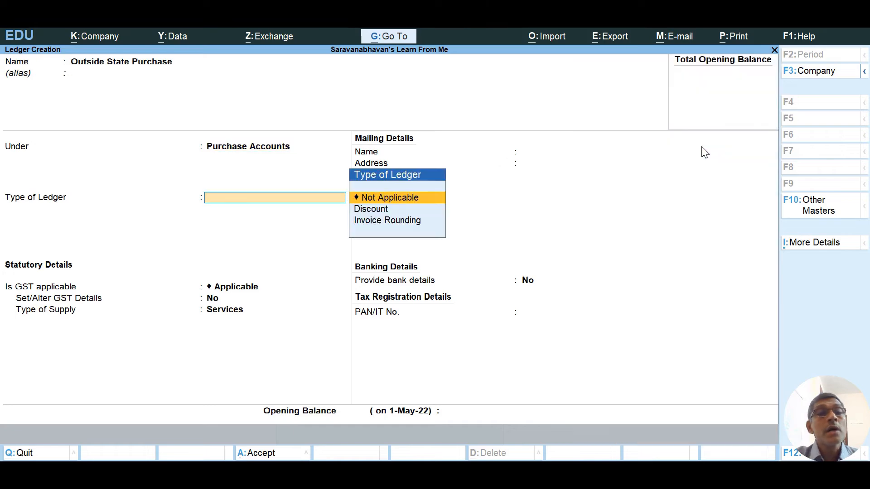
pyautogui.press('Return')
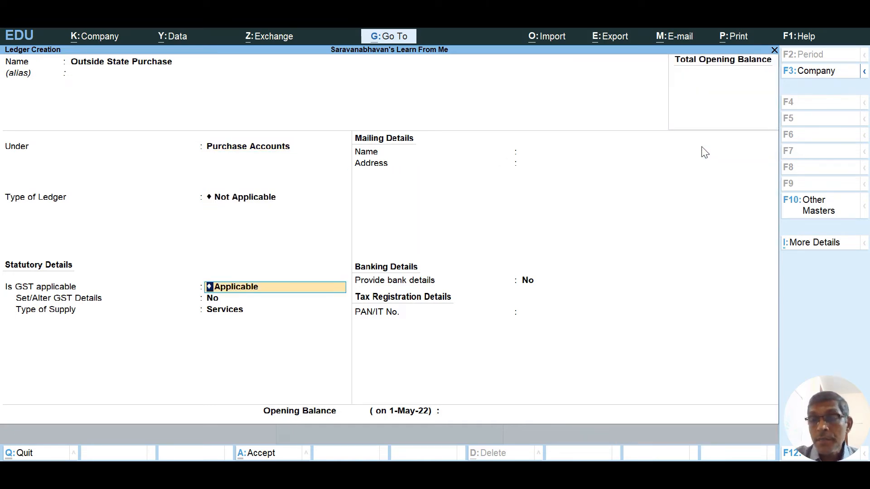
pyautogui.press('Return')
pyautogui.write('yes')
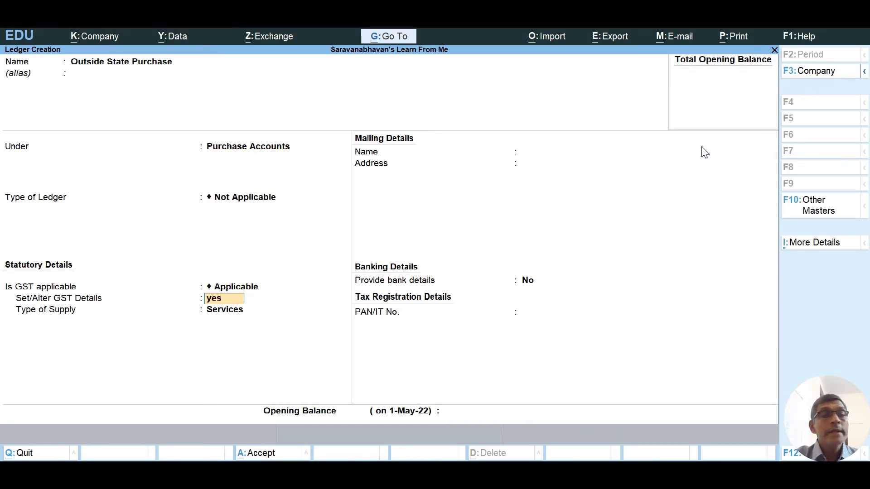
pyautogui.press('Return')
pyautogui.press('Return')
pyautogui.press('Return')
pyautogui.press('Return')
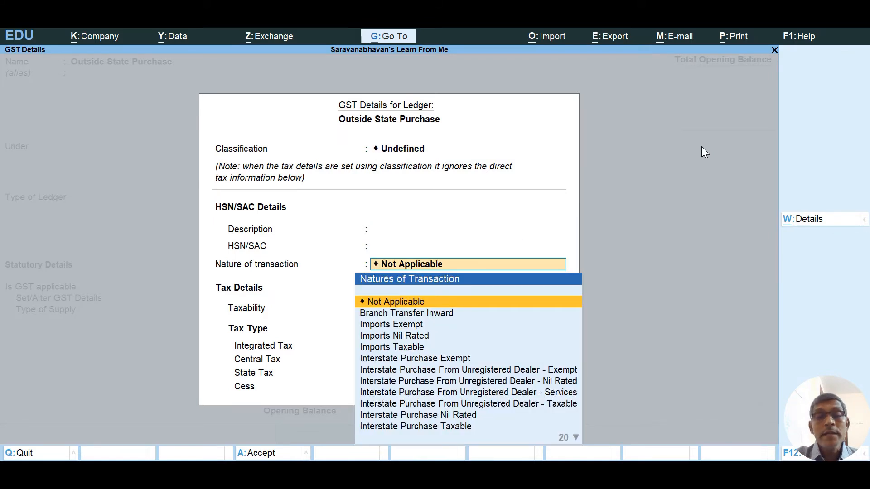
# Set Outside State Purchase to Interstate Purchase Taxable at 12% integrated tax, supply type Goods.
pyautogui.press('Down')
pyautogui.press('Down')
pyautogui.press('Down')
pyautogui.press('Down')
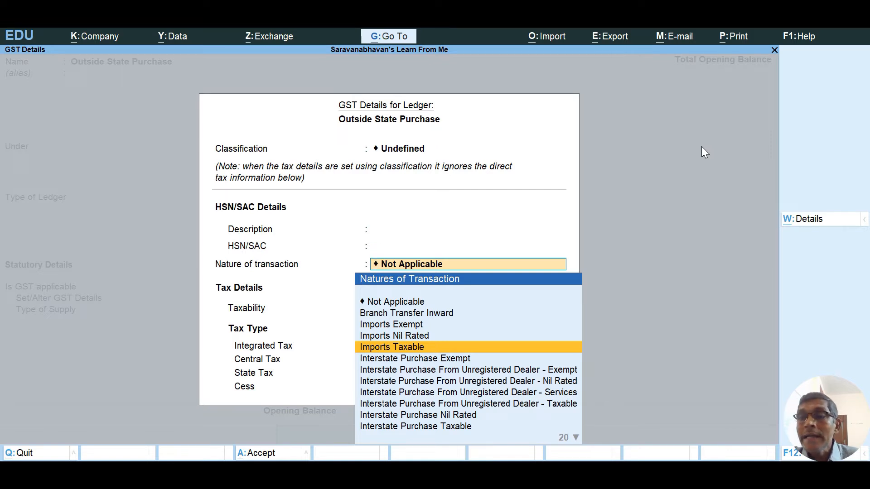
pyautogui.press('Down')
pyautogui.press('Down')
pyautogui.press('Down')
pyautogui.press('Down')
pyautogui.press('Down')
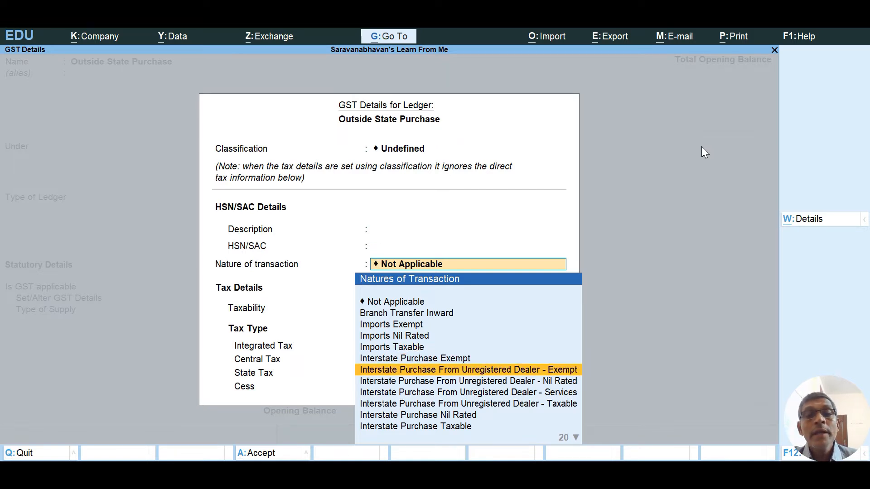
pyautogui.press('Down')
pyautogui.press('Down')
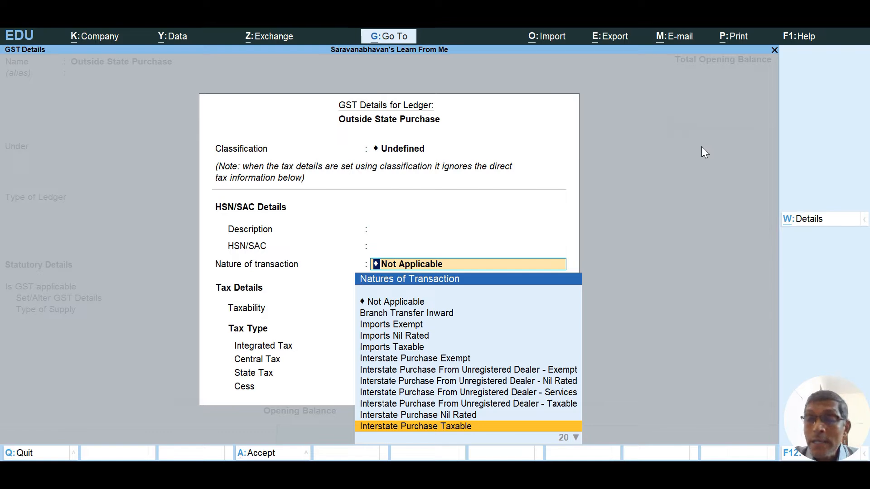
pyautogui.press('Return')
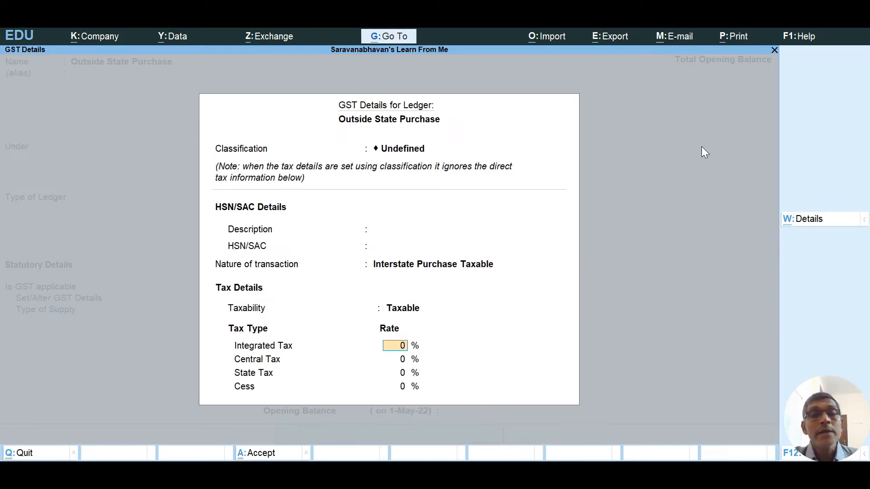
pyautogui.write('12')
pyautogui.press('Return')
pyautogui.press('Return')
pyautogui.press('Return')
pyautogui.press('Return')
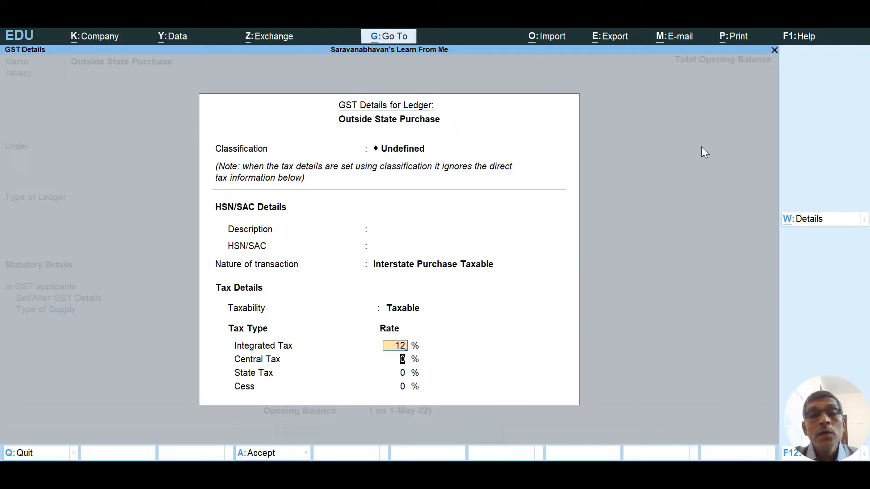
pyautogui.press('Up')
pyautogui.press('Return')
pyautogui.press('Return')
pyautogui.press('Return')
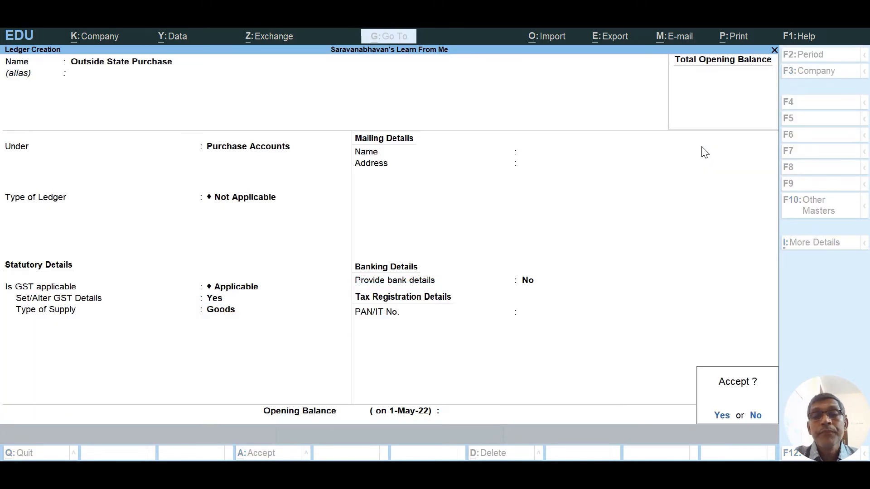
pyautogui.press('Return')
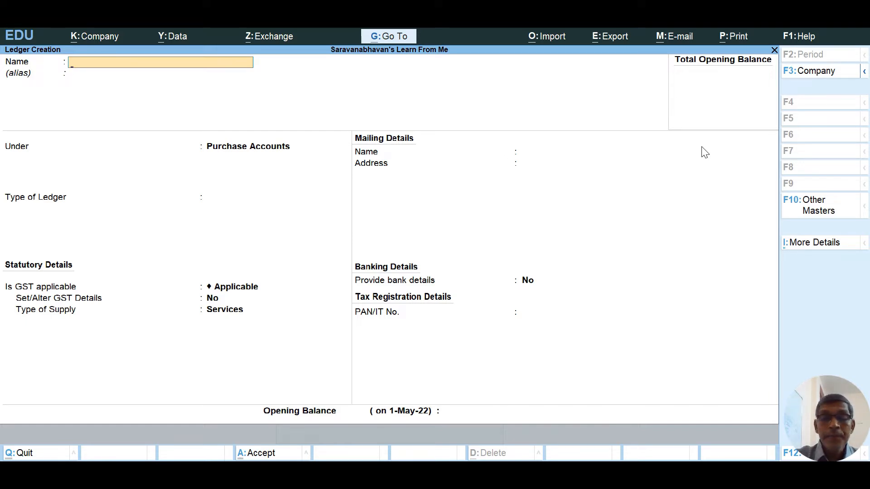
# Name a new ledger 'Local Sales' under Sales Accounts and open its GST details.
pyautogui.write('Locas')
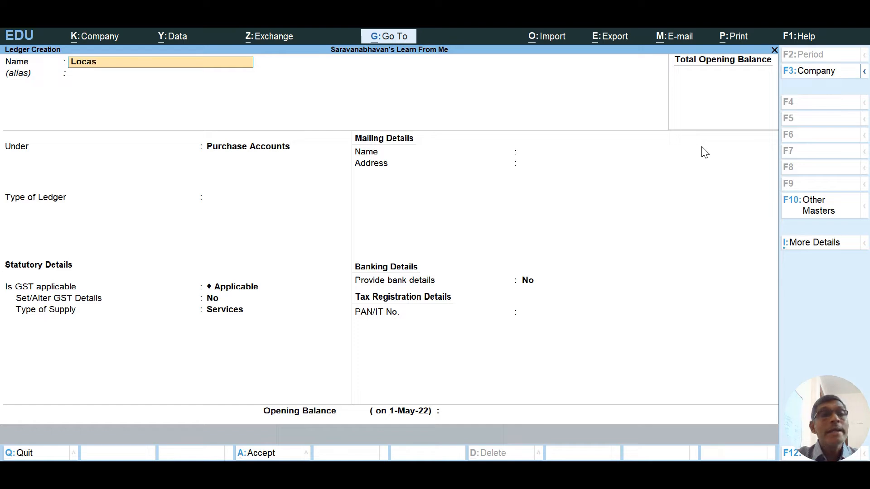
pyautogui.press('BackSpace')
pyautogui.press('BackSpace')
pyautogui.write('al Sales')
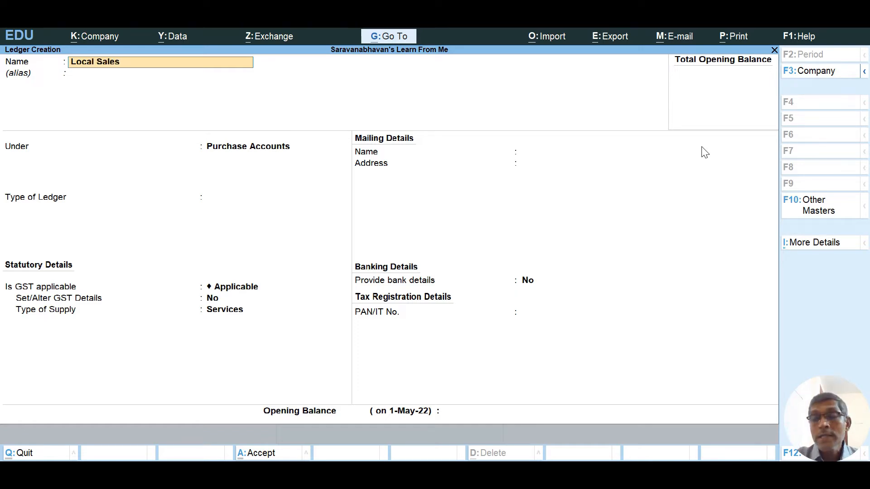
pyautogui.press('Return')
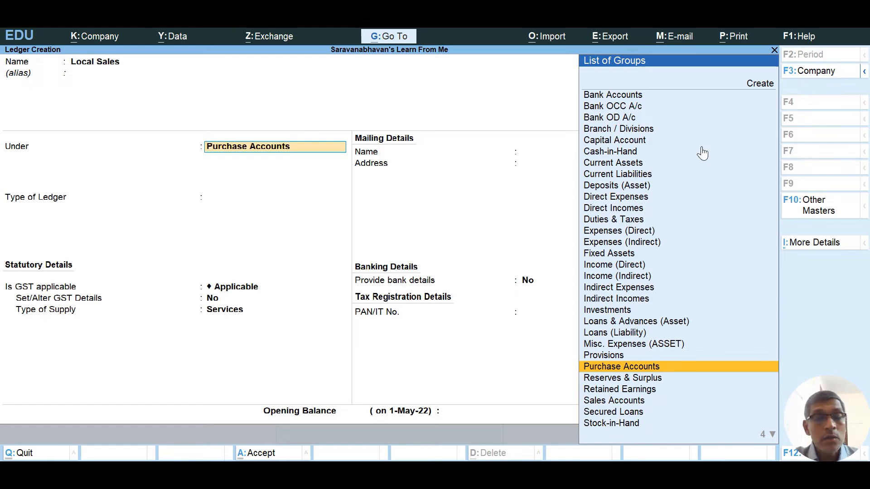
pyautogui.write('Se')
pyautogui.press('BackSpace')
pyautogui.write('a')
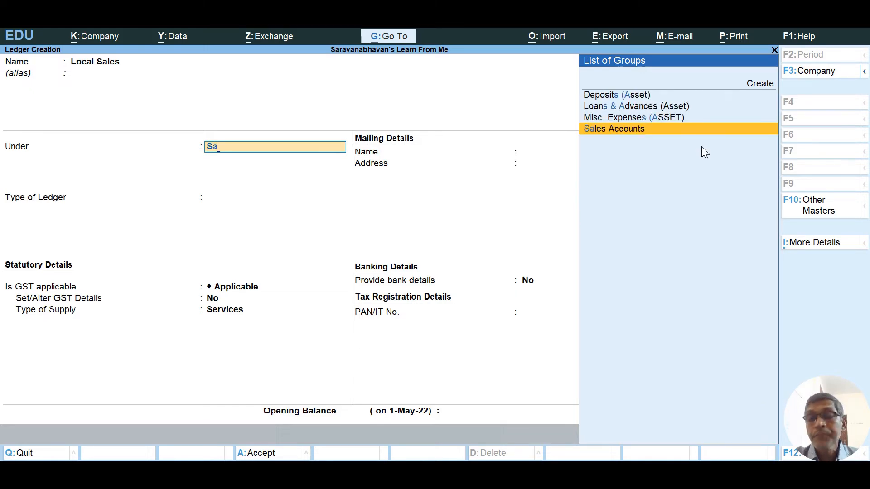
pyautogui.press('Return')
pyautogui.press('Return')
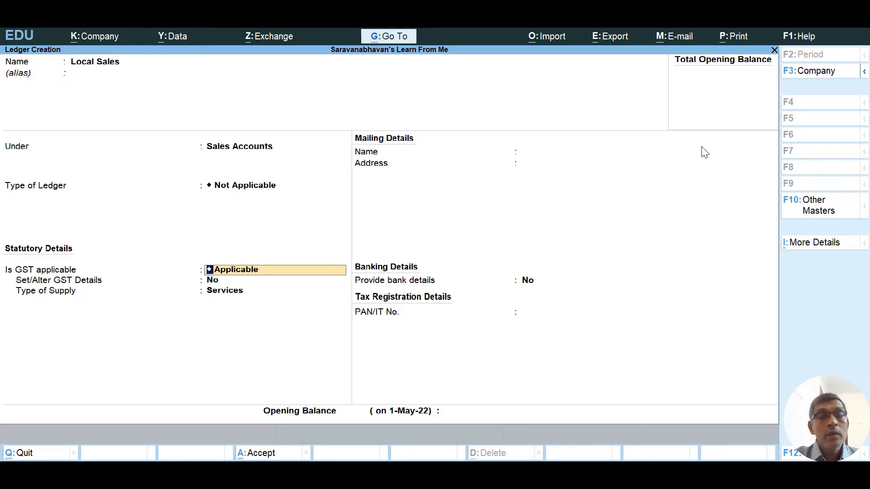
pyautogui.press('Return')
pyautogui.write('yes')
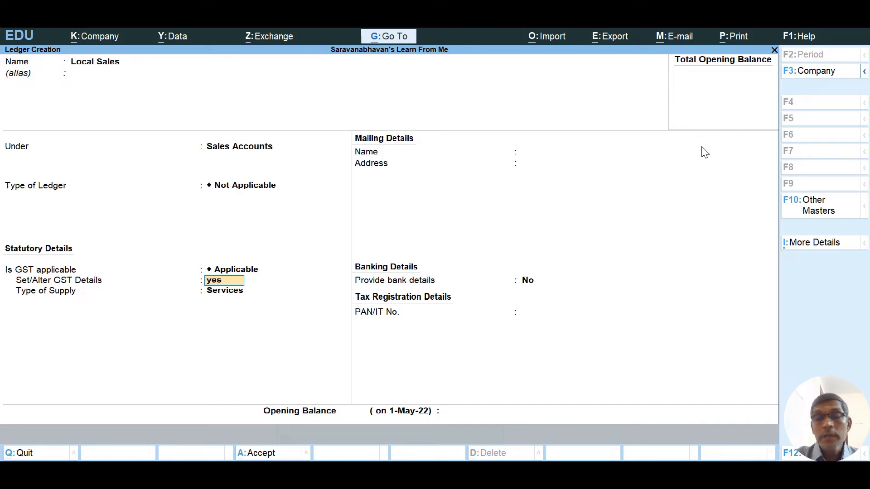
pyautogui.press('Return')
pyautogui.press('Return')
pyautogui.press('Return')
pyautogui.press('Return')
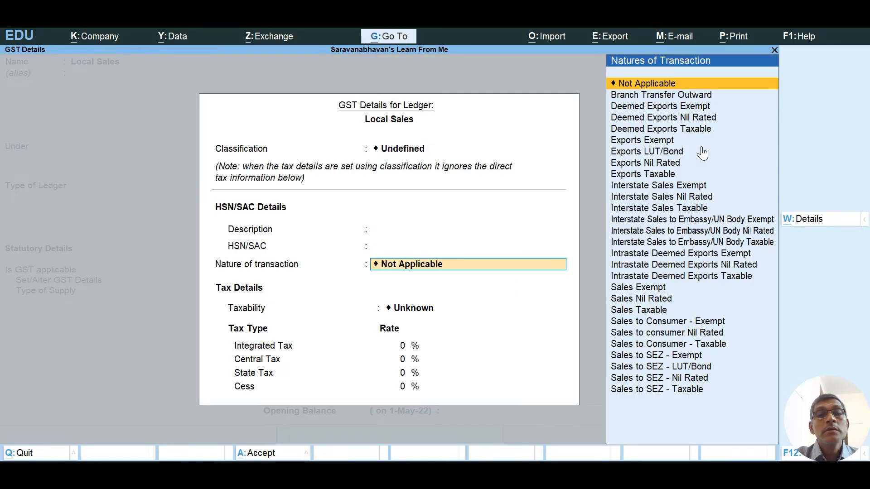
# Set Local Sales to Sales Taxable at 12% integrated tax, supply type Goods.
pyautogui.press('Down')
pyautogui.press('Down')
pyautogui.press('Down')
pyautogui.press('Down')
pyautogui.press('Down')
pyautogui.press('Down')
pyautogui.press('Down')
pyautogui.press('Down')
pyautogui.press('Down')
pyautogui.press('Down')
pyautogui.press('Down')
pyautogui.press('Down')
pyautogui.press('Down')
pyautogui.press('Down')
pyautogui.press('Down')
pyautogui.press('Down')
pyautogui.press('Down')
pyautogui.press('Down')
pyautogui.press('Down')
pyautogui.press('Down')
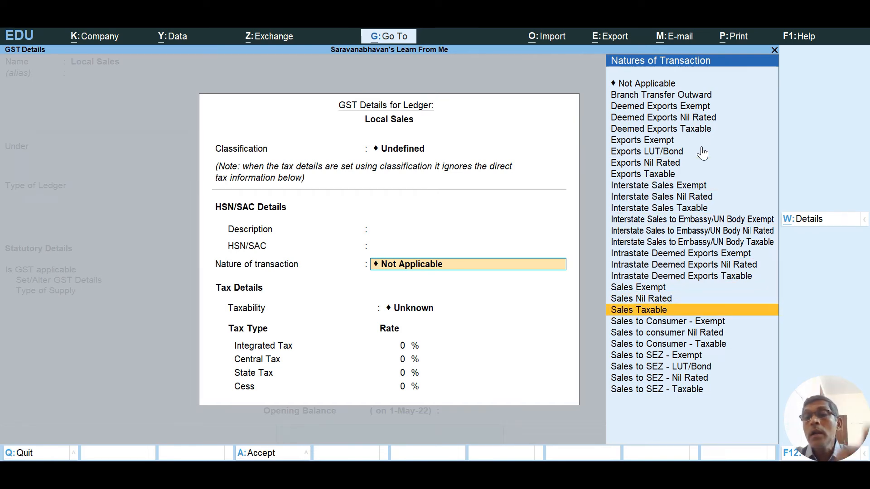
pyautogui.press('Return')
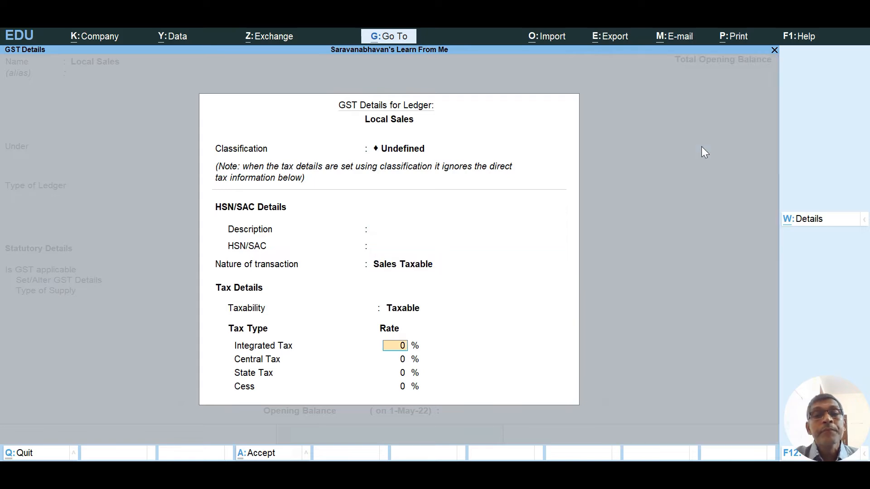
pyautogui.write('12')
pyautogui.press('Return')
pyautogui.press('Return')
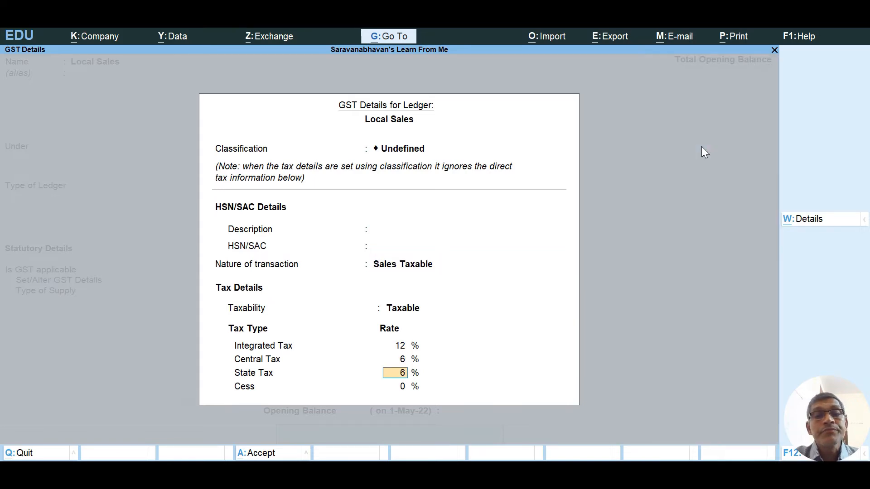
pyautogui.press('Return')
pyautogui.press('Return')
pyautogui.press('Up')
pyautogui.press('Return')
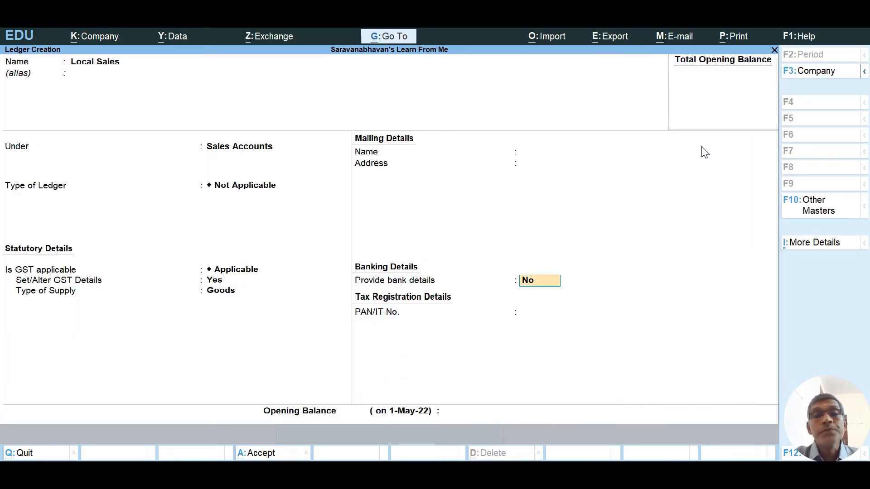
pyautogui.press('Return')
pyautogui.press('Return')
pyautogui.press('Return')
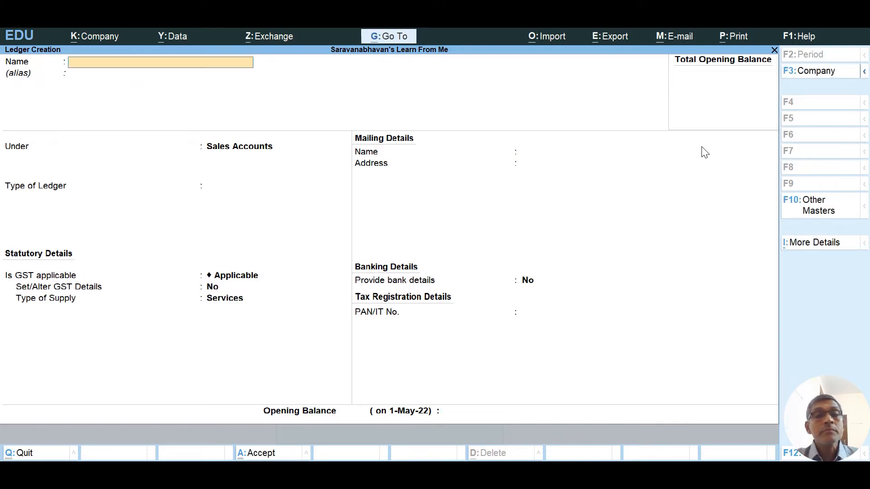
# Name a new ledger 'Outside State Sales' under Sales Accounts and open its GST details.
pyautogui.write('O')
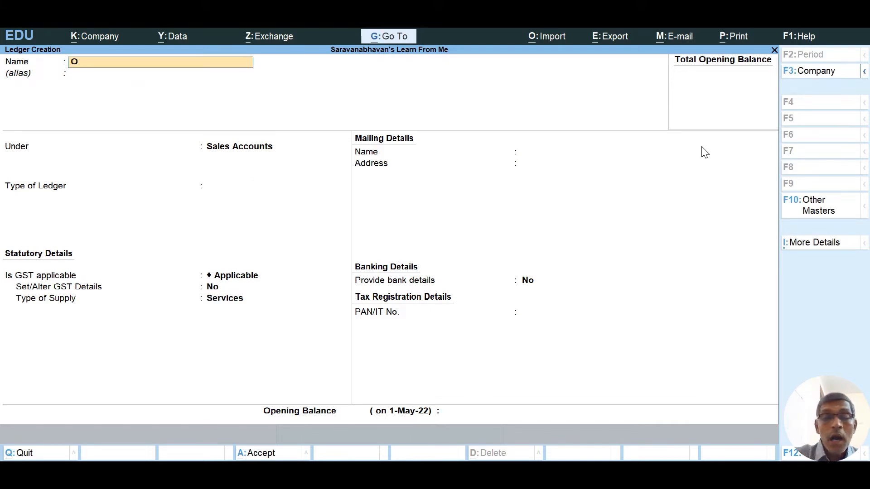
pyautogui.write('utside')
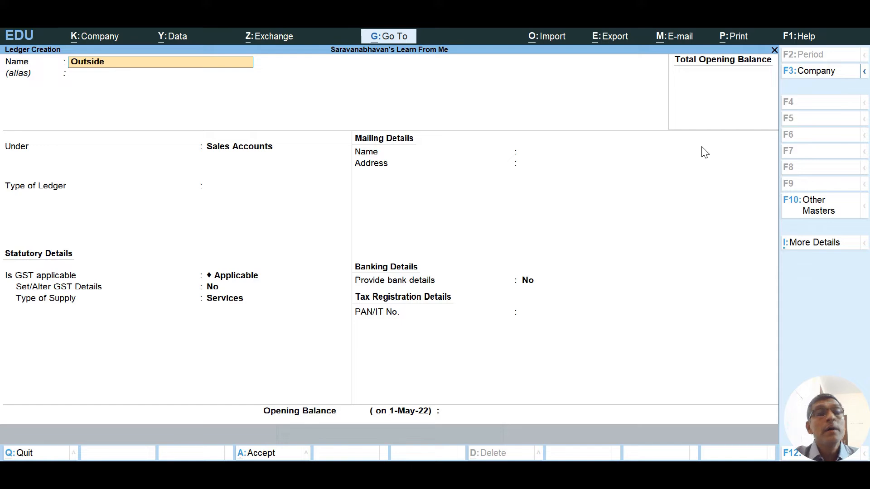
pyautogui.press('Return')
pyautogui.write('S')
pyautogui.hotkey('shift', 'Tab')
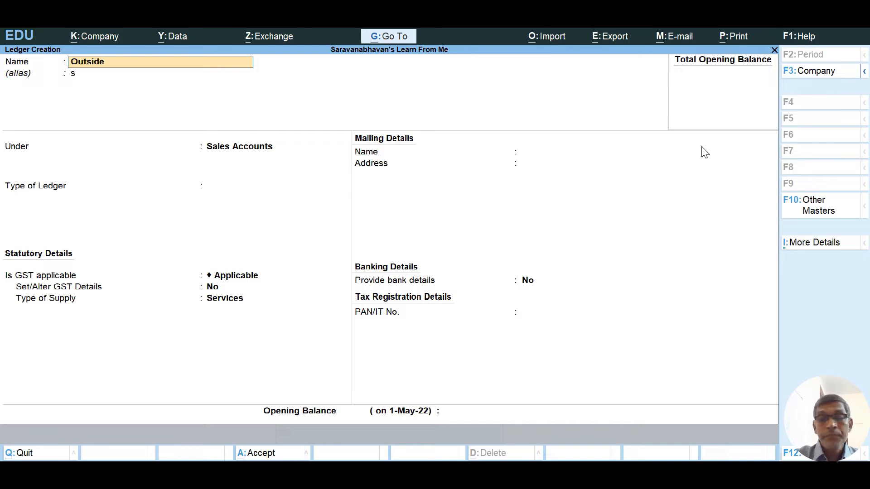
pyautogui.write('State')
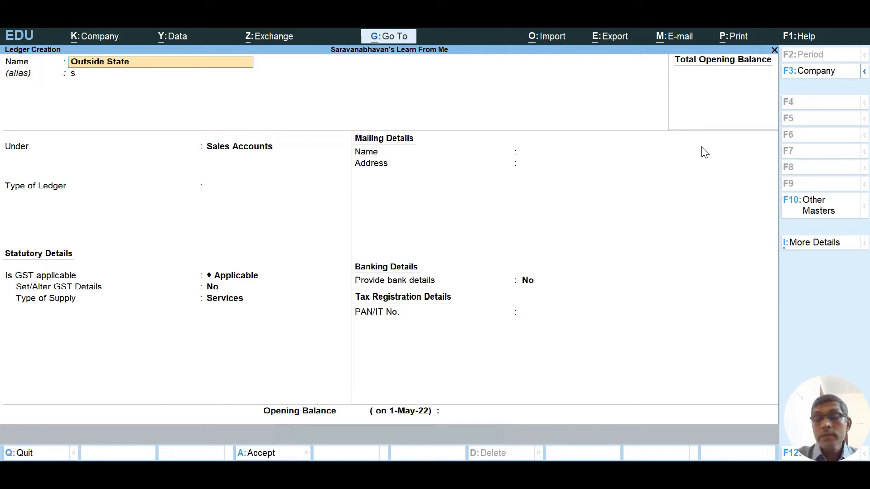
pyautogui.write(' Sales')
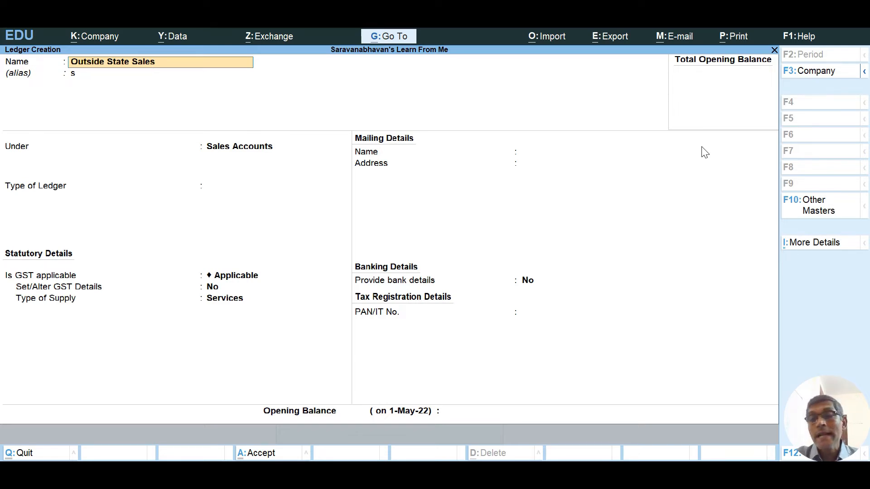
pyautogui.press('Return')
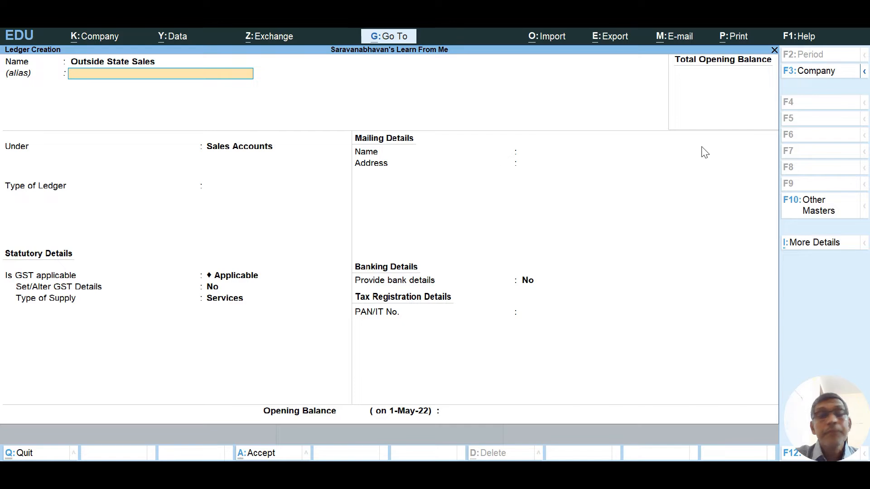
pyautogui.press('Return')
pyautogui.press('Return')
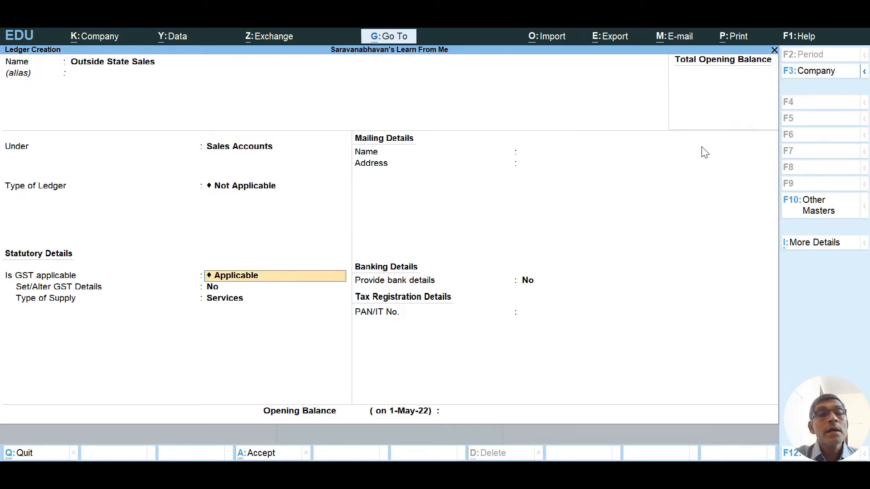
pyautogui.press('Return')
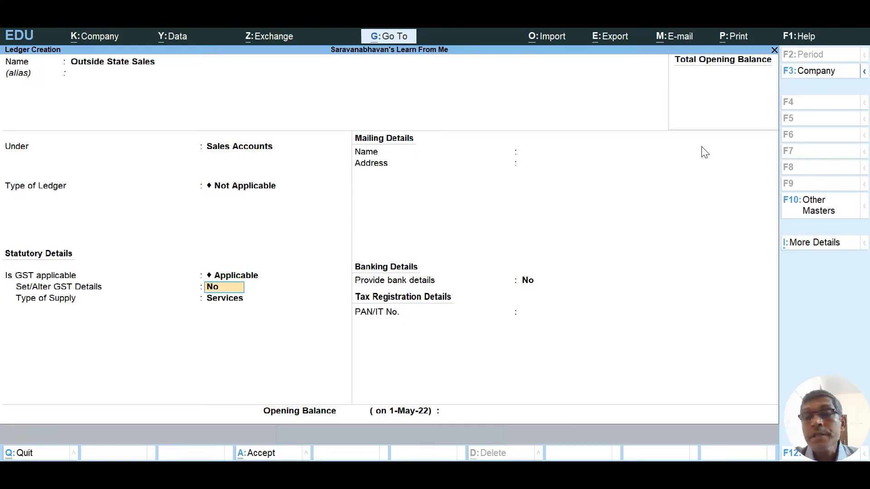
pyautogui.write('yes')
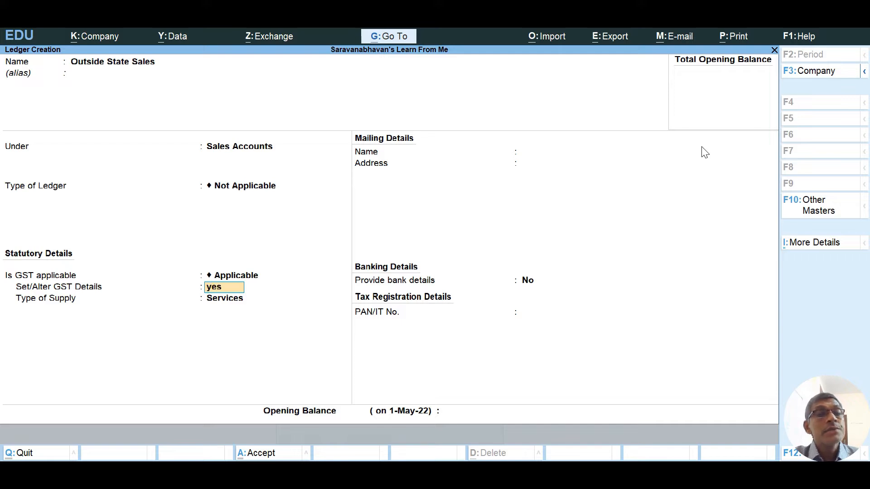
pyautogui.press('Return')
pyautogui.press('Return')
pyautogui.press('Return')
pyautogui.press('Return')
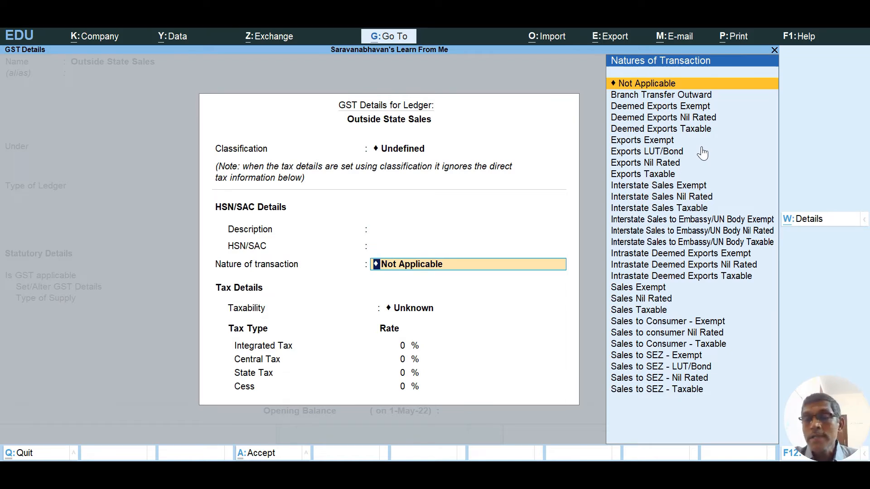
# Set Outside State Sales to Interstate Sales Taxable at 12% integrated tax, supply type Goods.
pyautogui.press('Down')
pyautogui.press('Down')
pyautogui.press('Down')
pyautogui.press('Down')
pyautogui.press('Down')
pyautogui.press('Down')
pyautogui.press('Down')
pyautogui.press('Down')
pyautogui.press('Down')
pyautogui.press('Down')
pyautogui.press('Down')
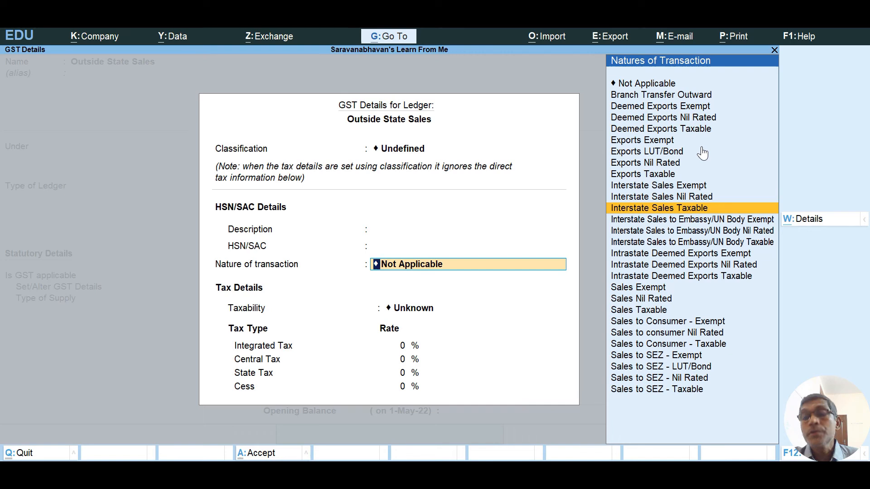
pyautogui.press('Return')
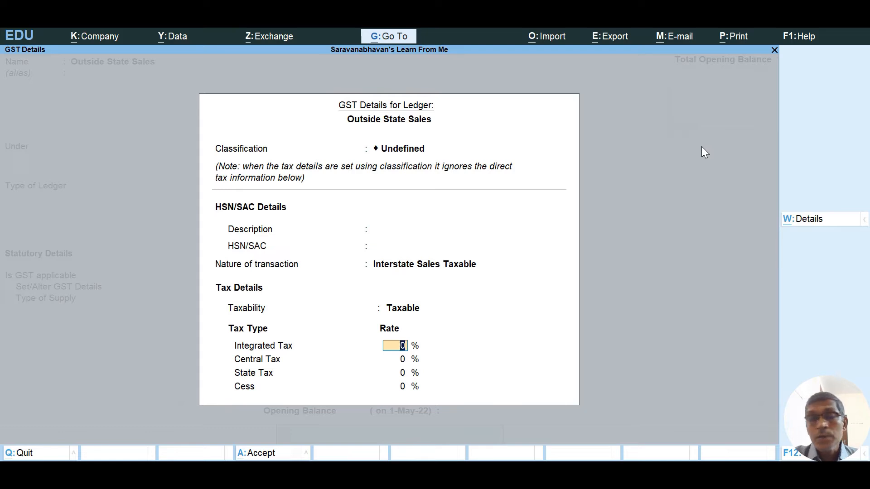
pyautogui.write('12')
pyautogui.press('Return')
pyautogui.press('Return')
pyautogui.press('Return')
pyautogui.press('Return')
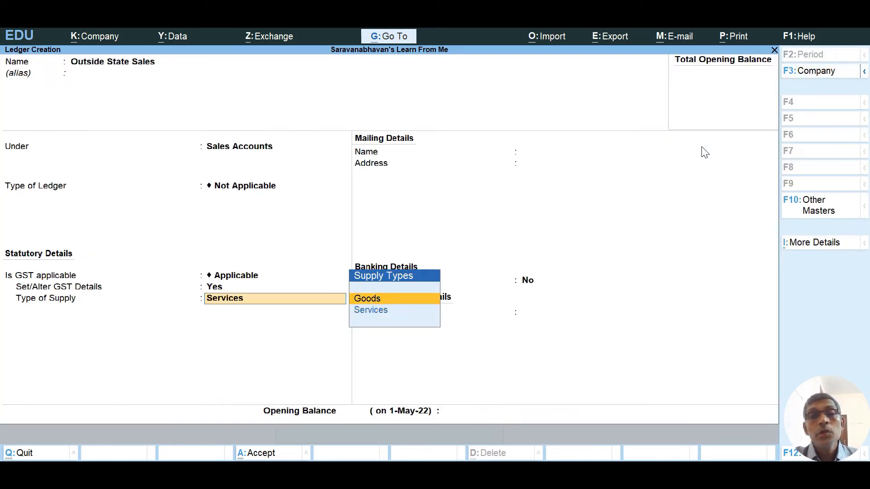
pyautogui.press('Return')
pyautogui.press('Return')
pyautogui.press('Return')
pyautogui.press('Return')
pyautogui.press('Return')
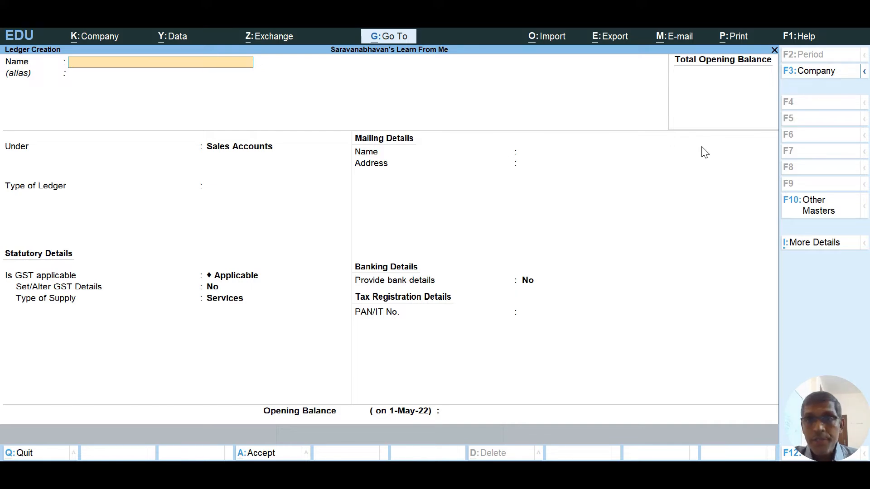
# Create a CGST ledger under Duties & Taxes with GST duty type, Central Tax, 0% calculation.
pyautogui.write('CGST')
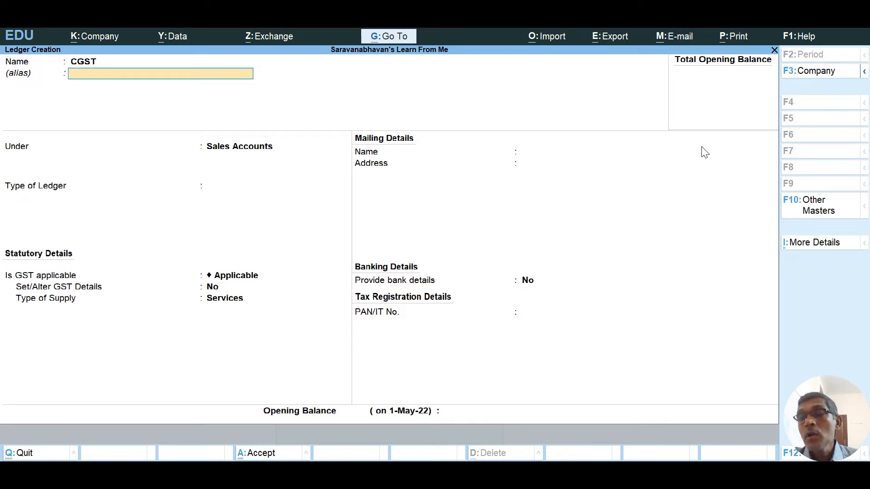
pyautogui.press('Return')
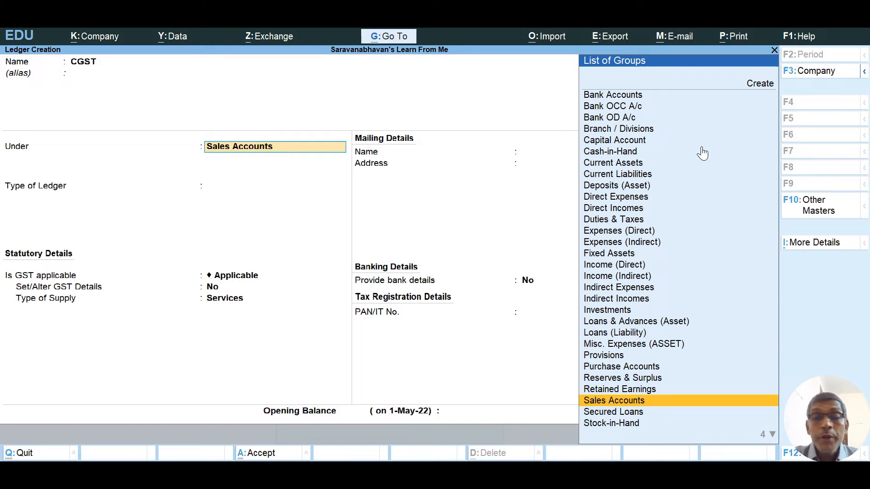
pyautogui.write('Dut')
pyautogui.press('Return')
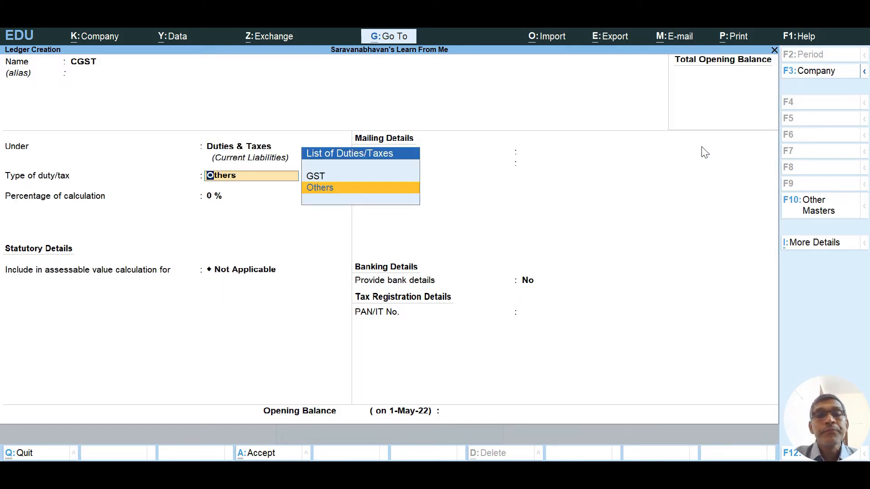
pyautogui.press('Up')
pyautogui.press('Return')
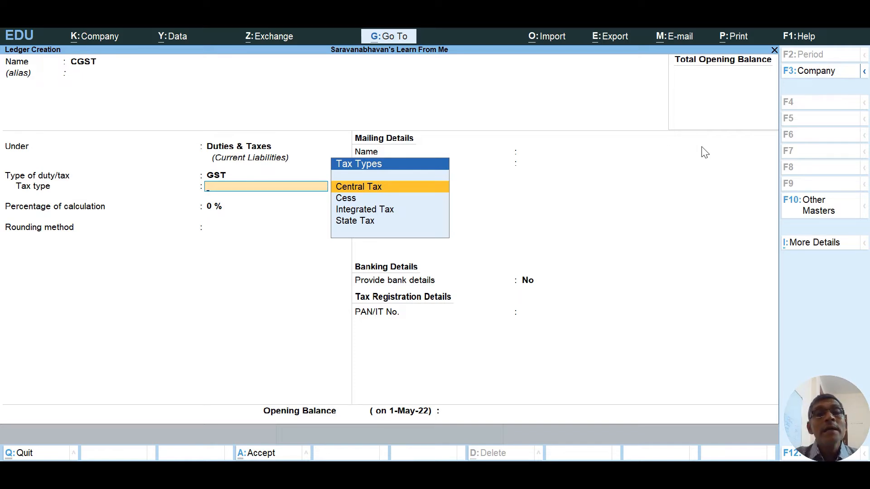
pyautogui.press('Return')
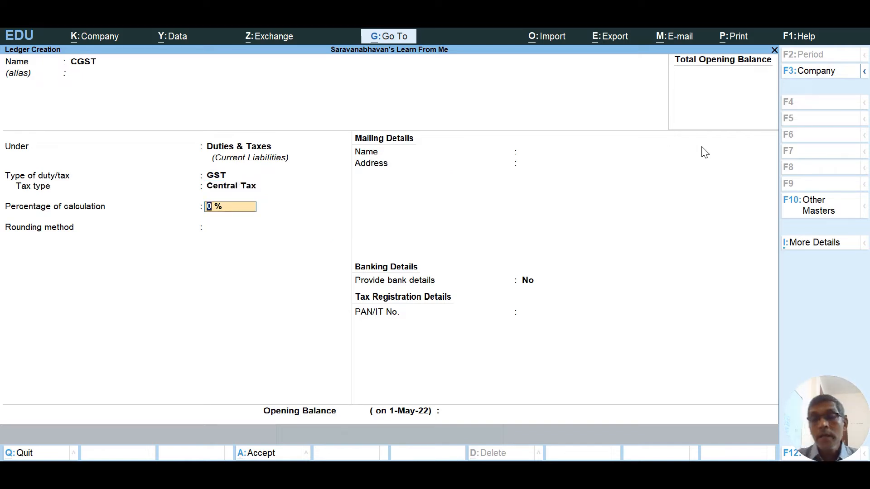
pyautogui.press('Return')
pyautogui.press('Return')
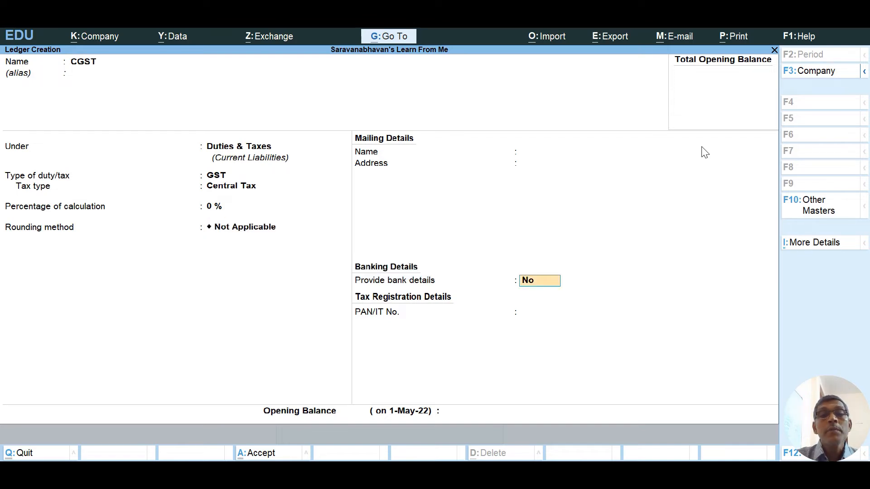
pyautogui.press('Return')
pyautogui.press('Return')
pyautogui.press('Return')
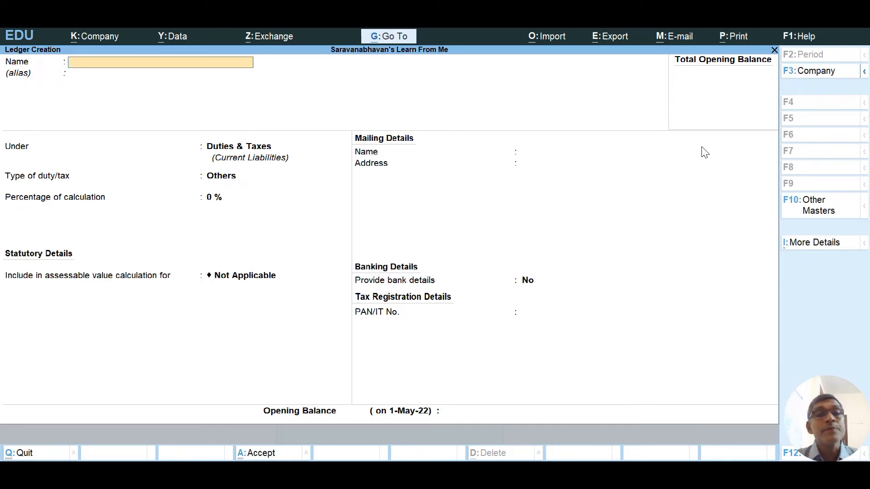
# Create and save the SGST ledger under Duties & Taxes as GST State Tax.
pyautogui.write('S')
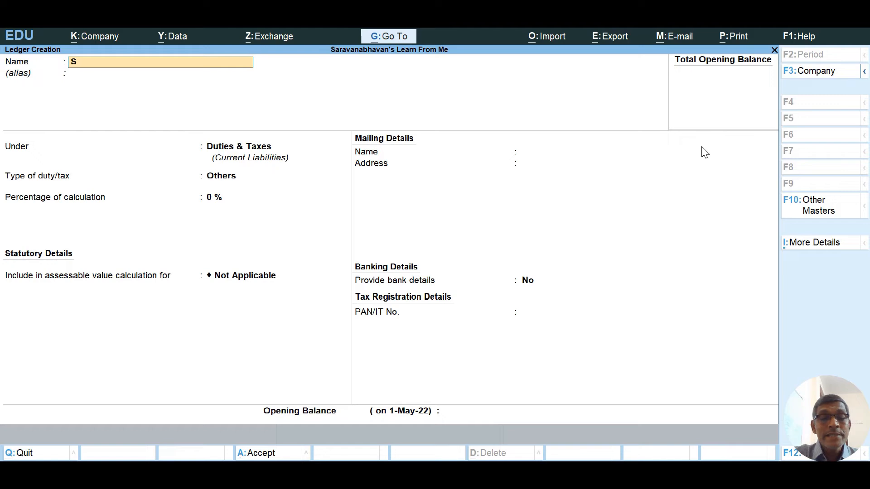
pyautogui.write('GST')
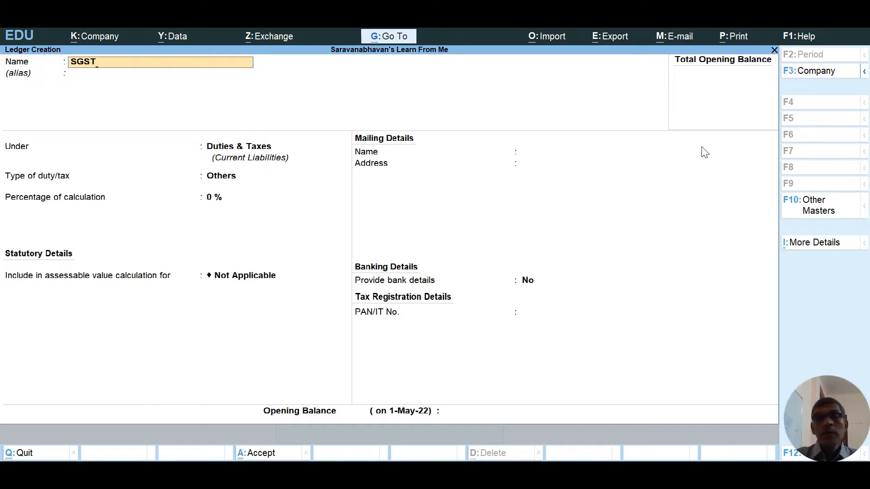
pyautogui.press('Return')
pyautogui.press('Return')
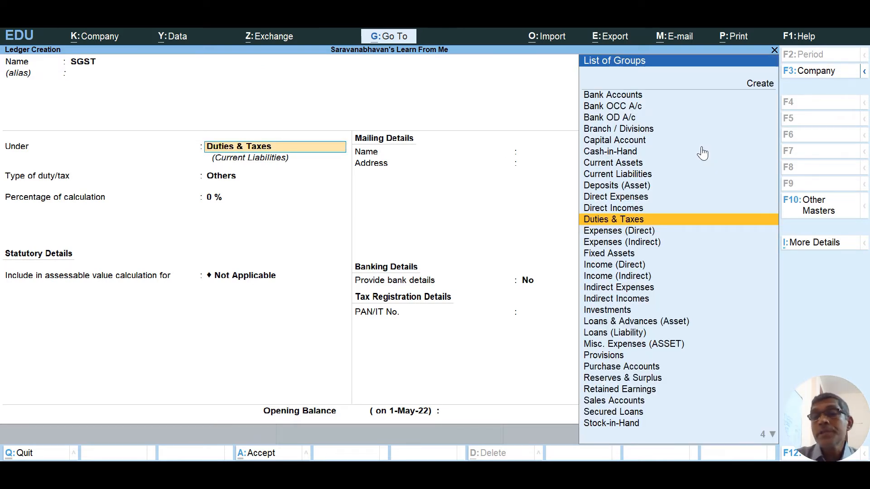
pyautogui.press('Return')
pyautogui.press('Up')
pyautogui.press('Return')
pyautogui.press('Down')
pyautogui.press('Down')
pyautogui.press('Down')
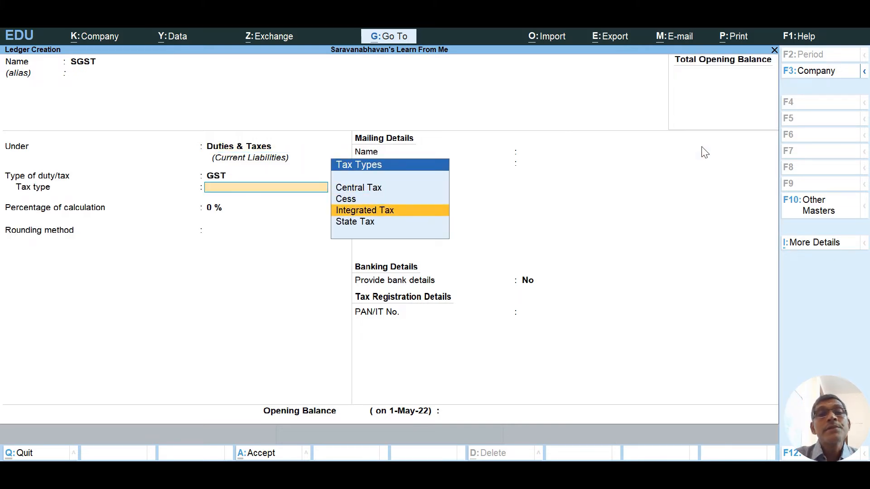
pyautogui.press('Return')
pyautogui.press('Return')
pyautogui.press('Return')
pyautogui.press('Return')
pyautogui.press('Return')
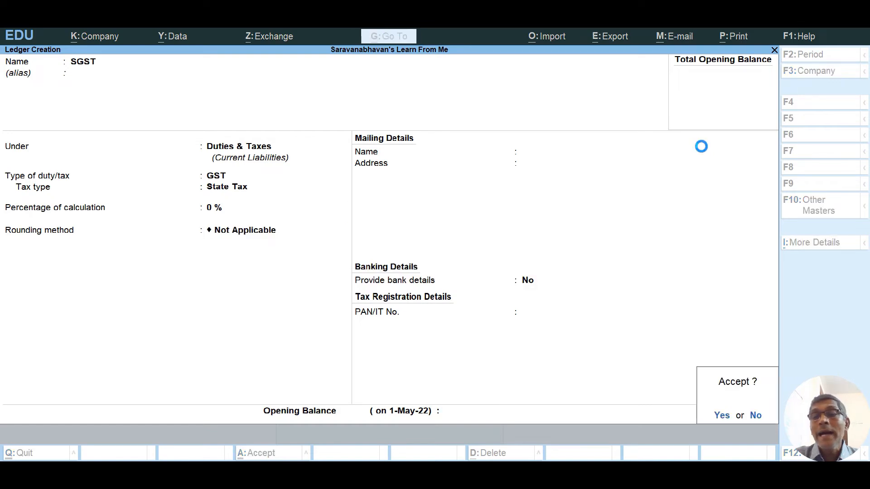
pyautogui.press('Return')
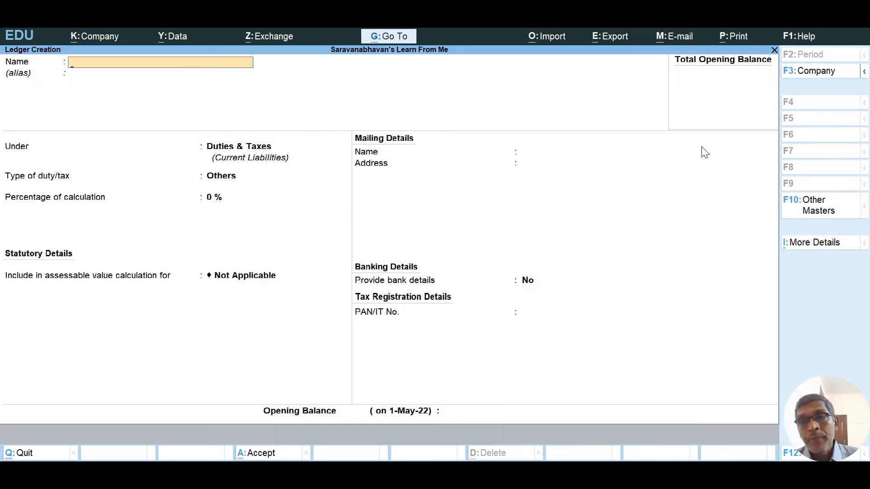
# Create the IGST ledger under Duties & Taxes as GST Integrated Tax.
pyautogui.write('IGST')
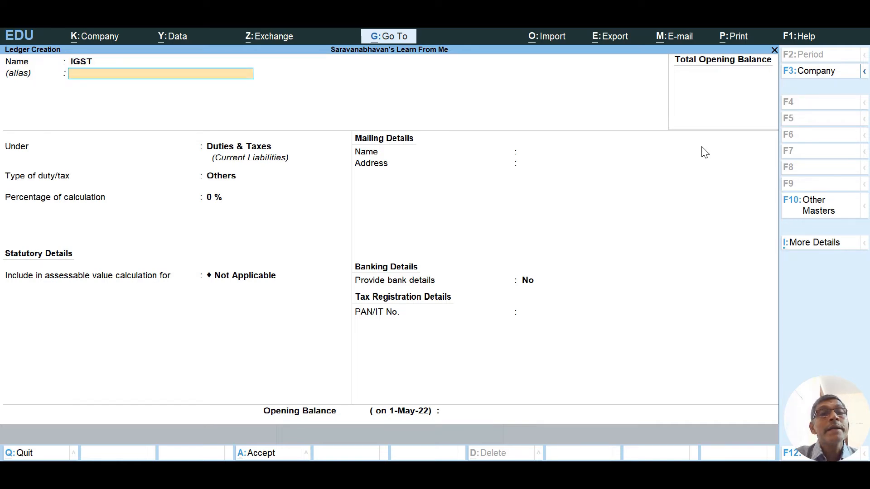
pyautogui.press('Return')
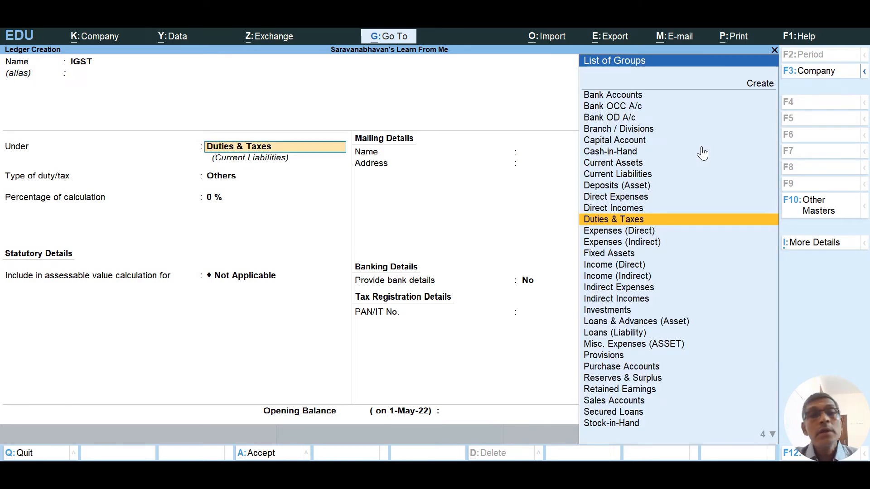
pyautogui.press('Return')
pyautogui.press('Up')
pyautogui.press('Return')
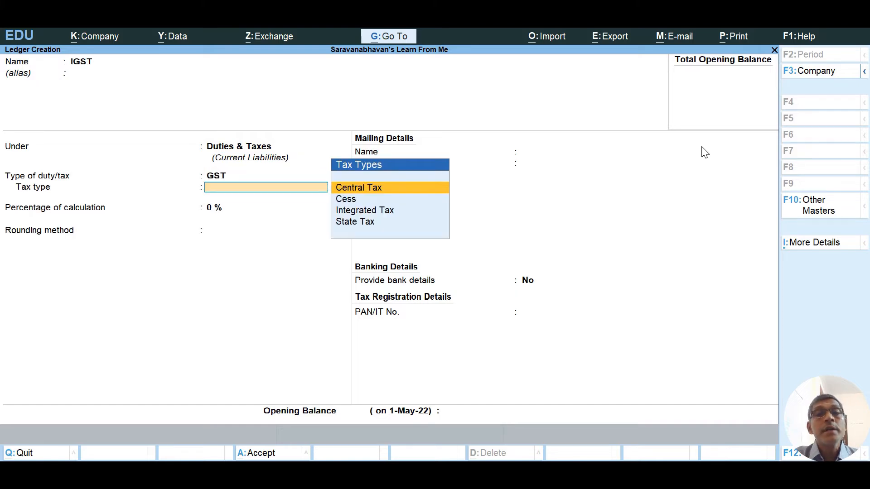
pyautogui.press('Down')
pyautogui.press('Down')
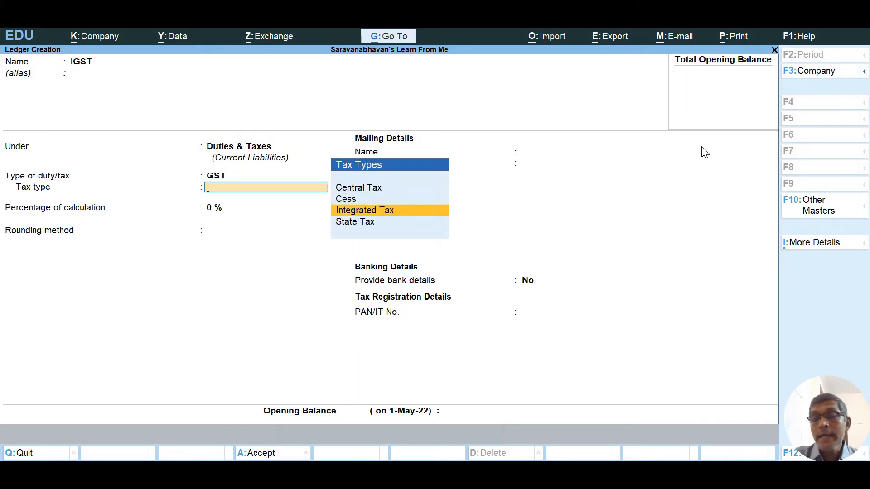
pyautogui.press('Return')
pyautogui.press('Return')
pyautogui.press('Return')
pyautogui.press('Return')
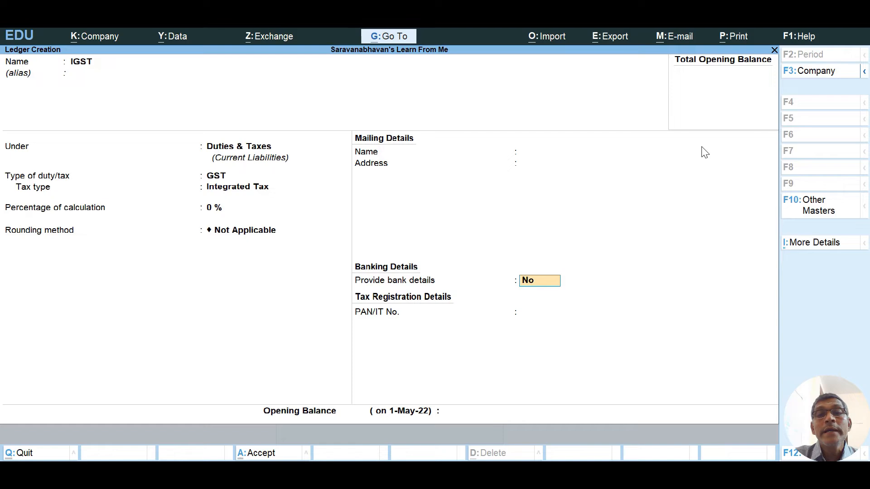
pyautogui.press('Return')
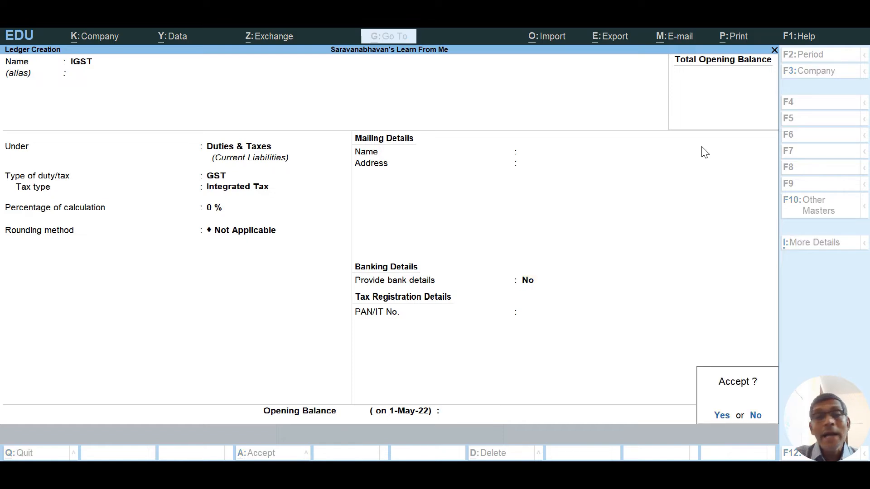
pyautogui.press('Return')
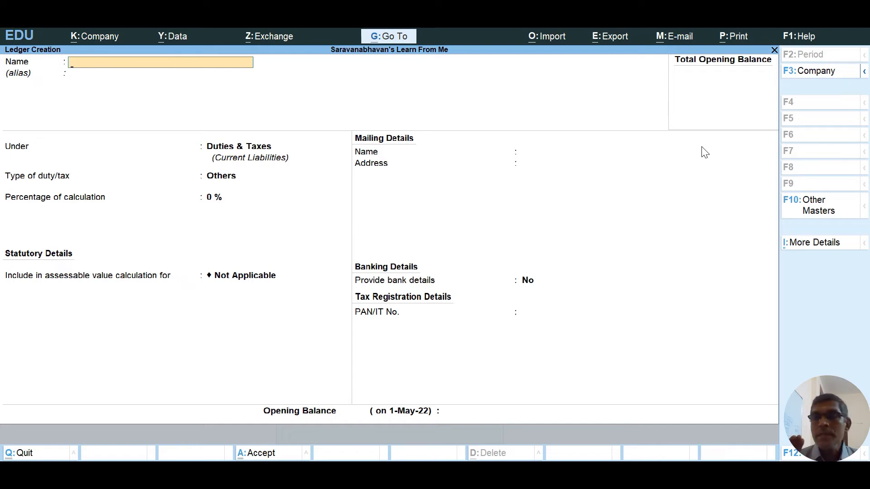
# Quit ledger creation and open the Unit Creation form from the List of Masters.
pyautogui.press('Escape')
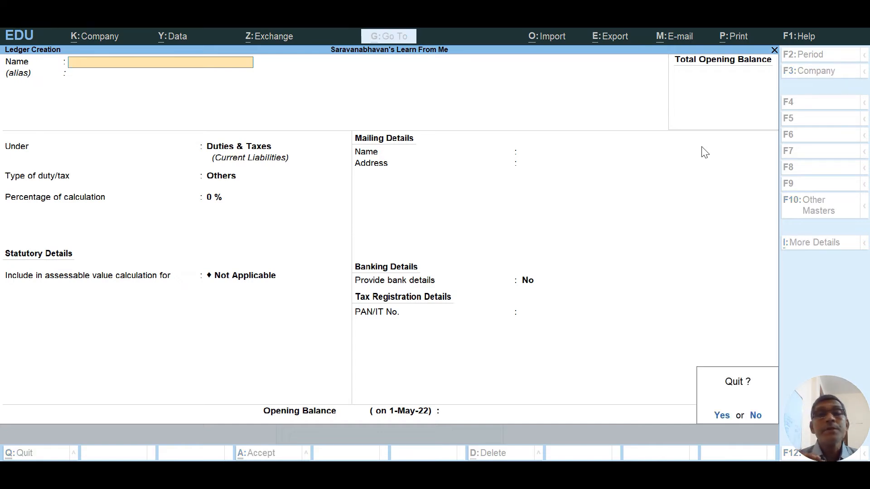
pyautogui.press('y')
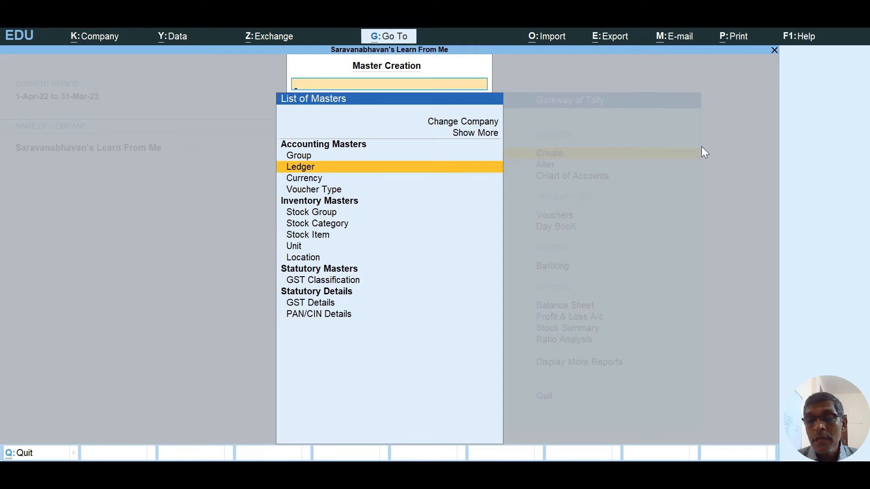
pyautogui.press('Down')
pyautogui.press('Down')
pyautogui.press('Down')
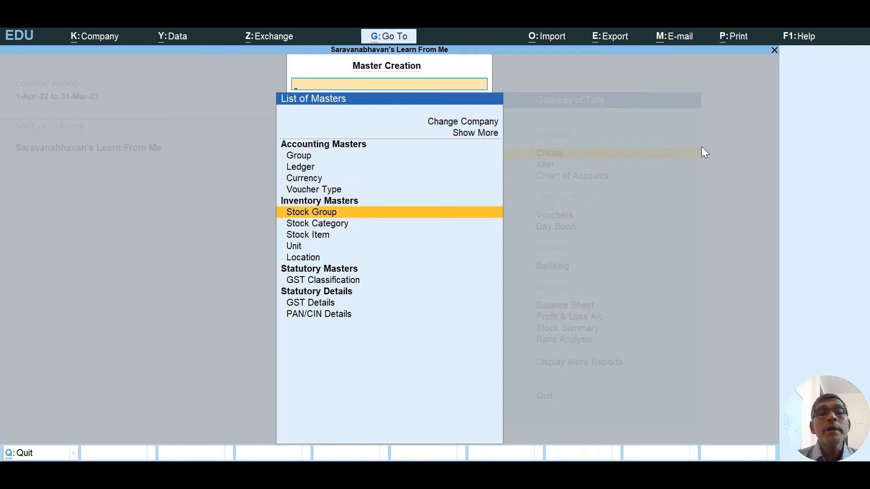
pyautogui.press('Down')
pyautogui.press('Down')
pyautogui.press('Return')
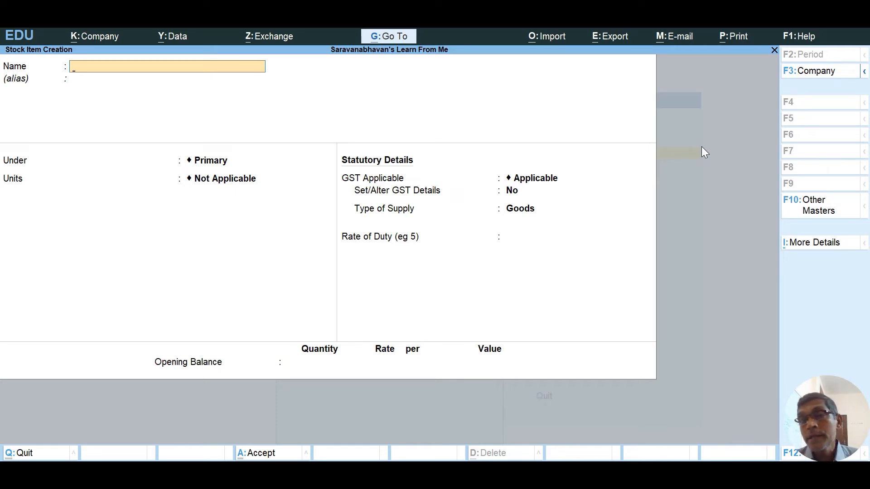
pyautogui.press('Escape')
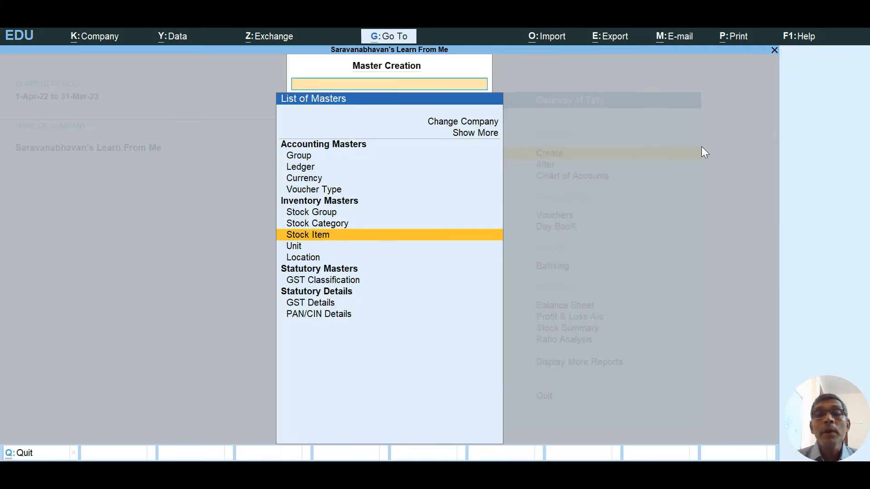
pyautogui.press('Down')
pyautogui.press('Return')
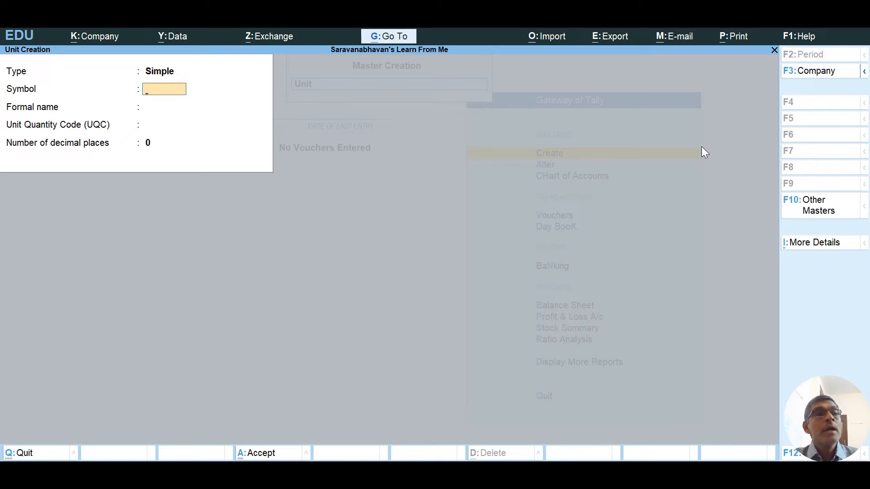
# Enter symbol NOS and formal name Numbers, choose UQC NOS-NUMBERS, and keep 0 decimal places.
pyautogui.write('NOS')
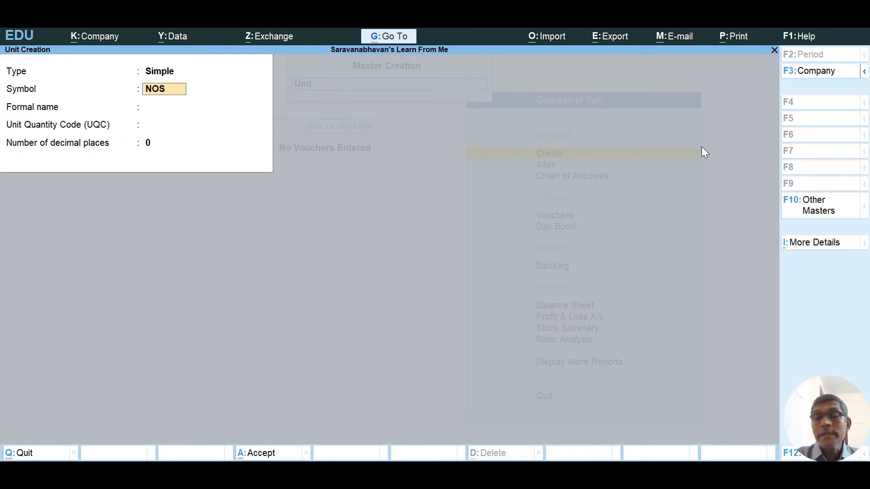
pyautogui.press('Return')
pyautogui.write('Nu')
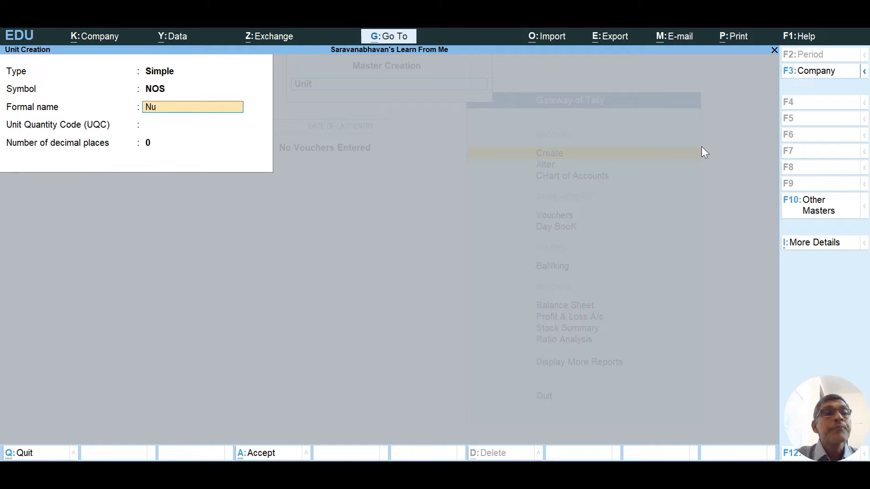
pyautogui.write('mbers')
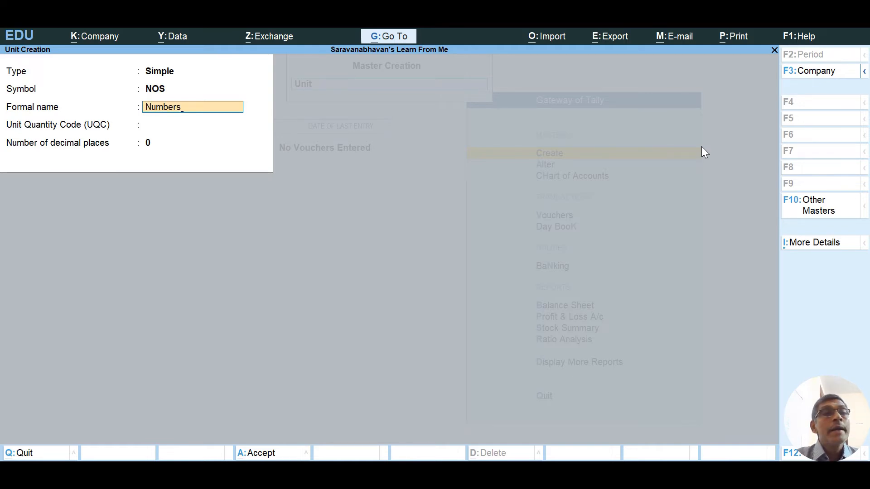
pyautogui.press('Return')
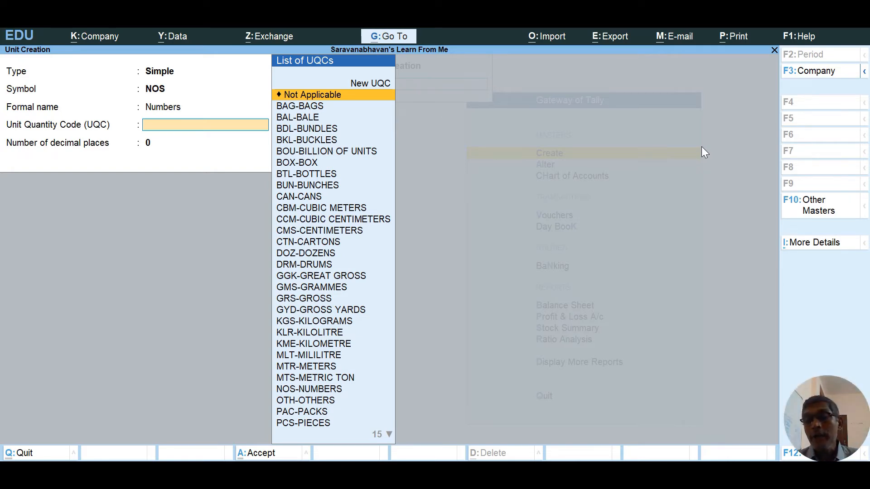
pyautogui.press('Down')
pyautogui.press('Down')
pyautogui.press('Down')
pyautogui.press('Down')
pyautogui.press('Down')
pyautogui.press('Down')
pyautogui.press('Down')
pyautogui.press('Down')
pyautogui.press('Down')
pyautogui.press('Down')
pyautogui.press('Down')
pyautogui.press('Down')
pyautogui.press('Down')
pyautogui.press('Down')
pyautogui.press('Down')
pyautogui.press('Down')
pyautogui.press('Down')
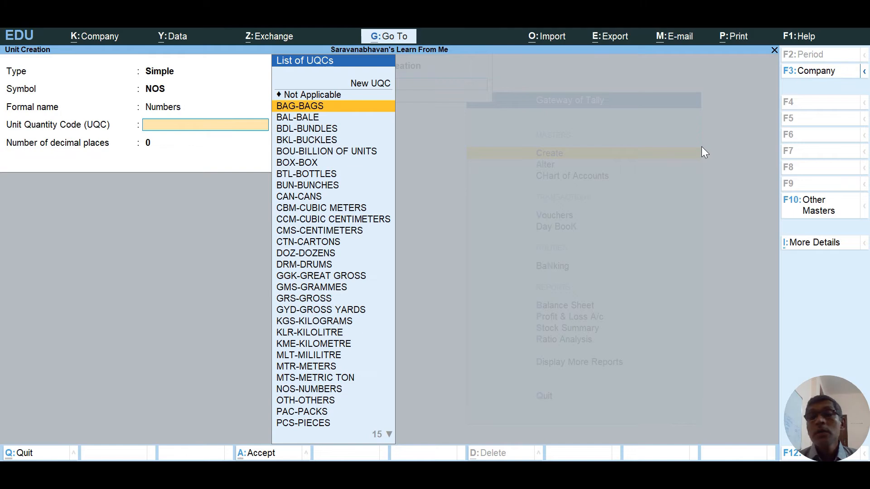
pyautogui.press('Down')
pyautogui.press('Down')
pyautogui.press('Down')
pyautogui.press('Down')
pyautogui.press('Down')
pyautogui.press('Down')
pyautogui.press('Down')
pyautogui.press('Down')
pyautogui.press('Down')
pyautogui.press('Down')
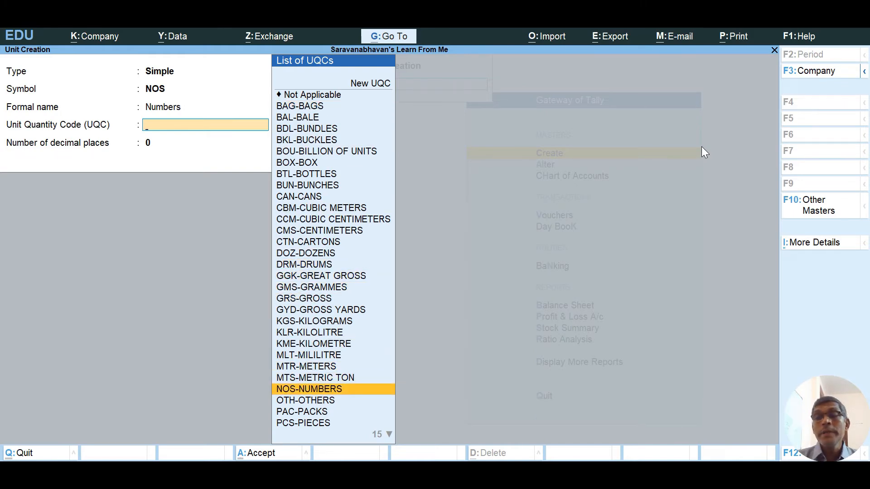
pyautogui.press('Return')
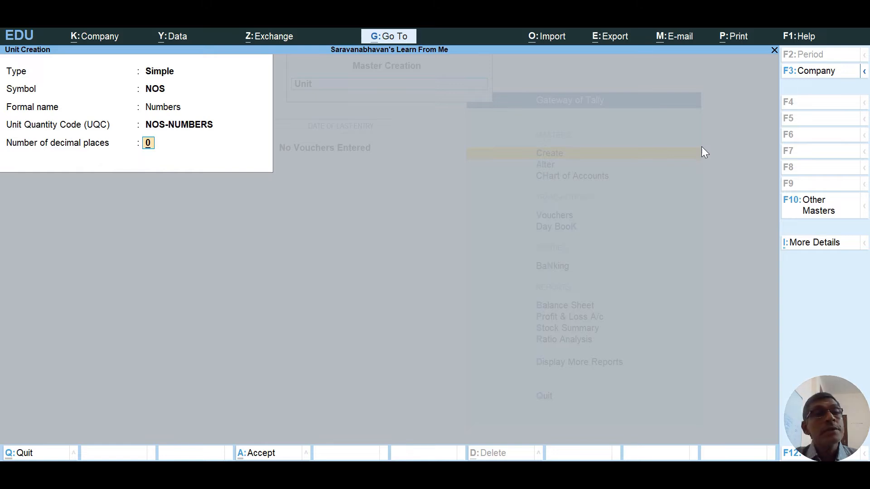
pyautogui.press('Return')
pyautogui.press('Return')
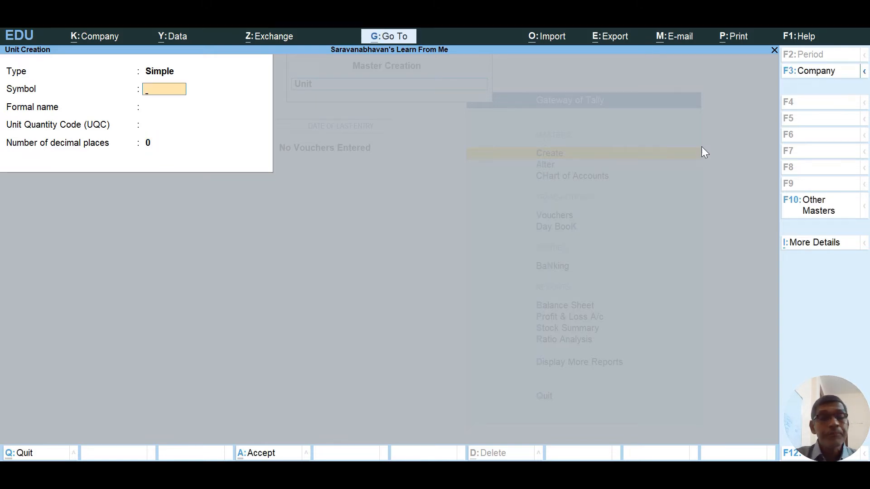
# Start a new stock item named Ball Point Pens under Primary, measured in NOS.
pyautogui.press('Escape')
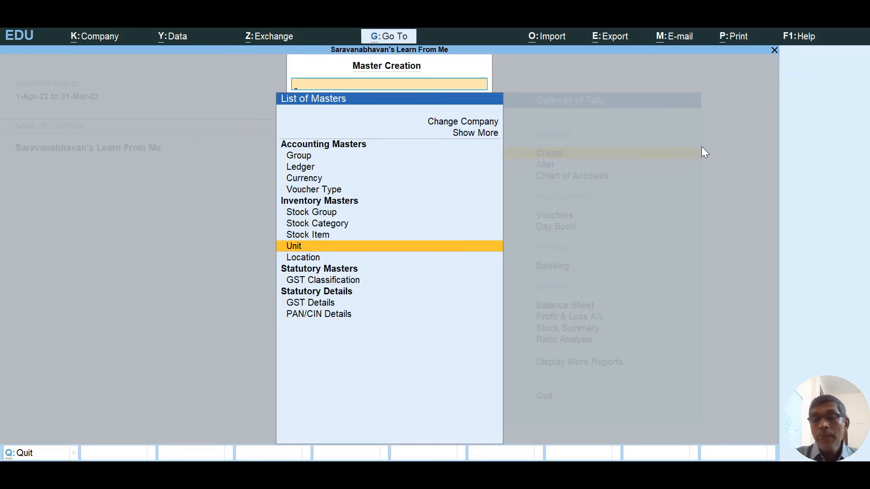
pyautogui.press('Up')
pyautogui.press('Return')
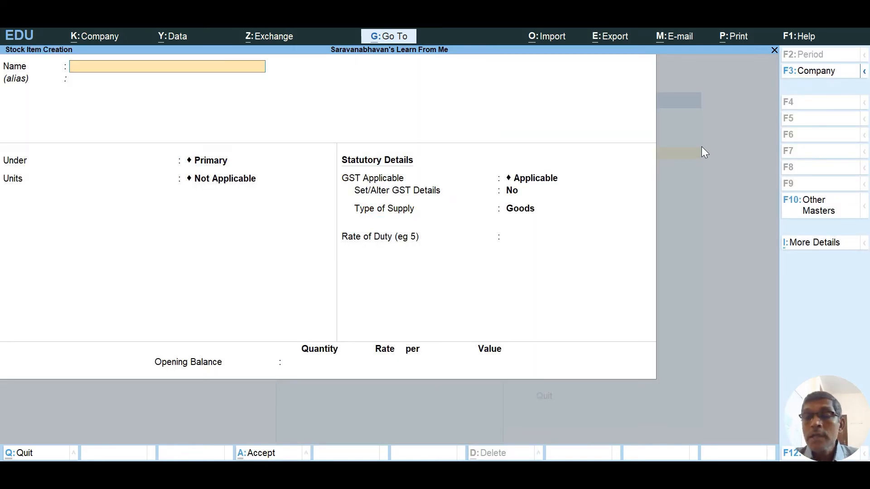
pyautogui.write('Ball Point Pens')
pyautogui.press('Return')
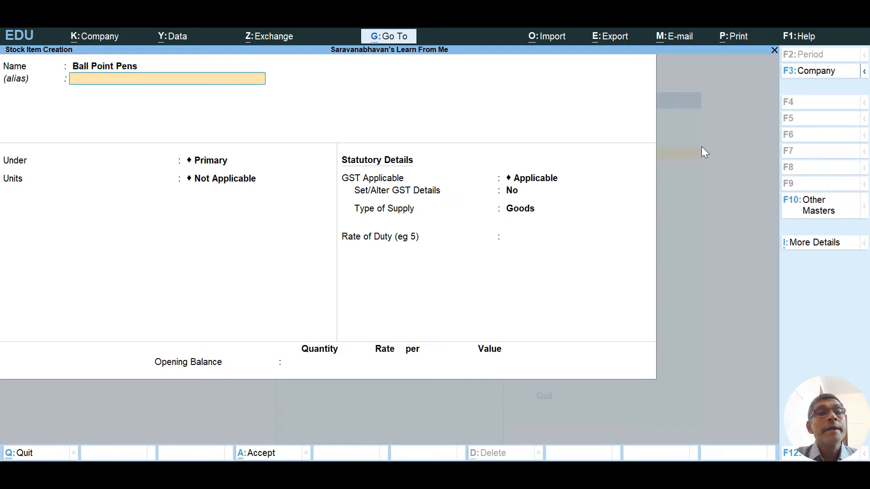
pyautogui.press('Return')
pyautogui.press('Return')
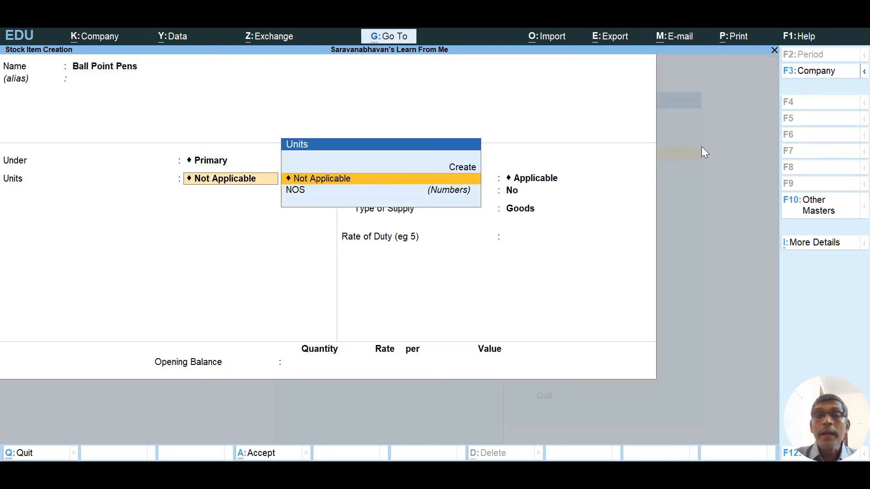
pyautogui.press('Down')
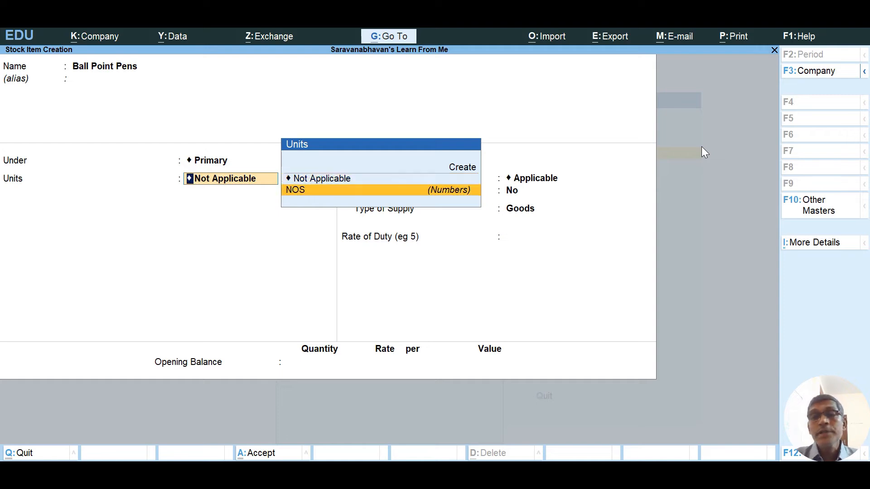
pyautogui.press('Return')
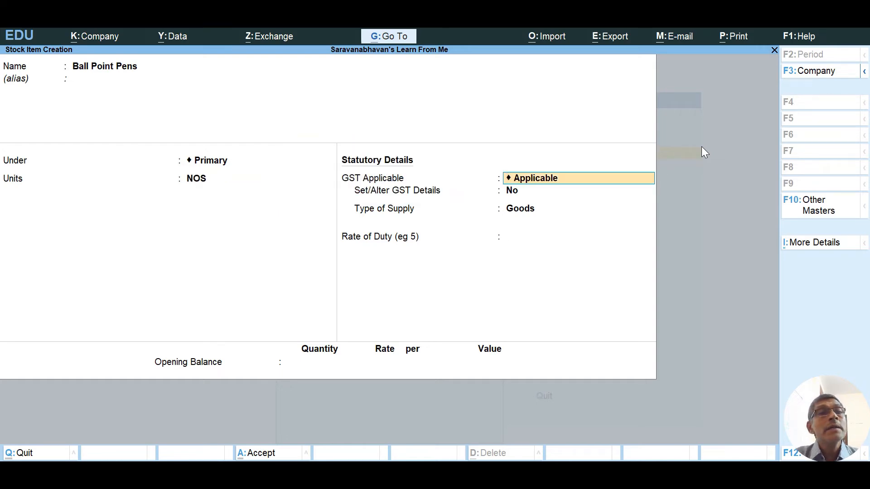
# Make the item GST applicable with supply type Goods and rate of duty 0, and save it.
pyautogui.press('Return')
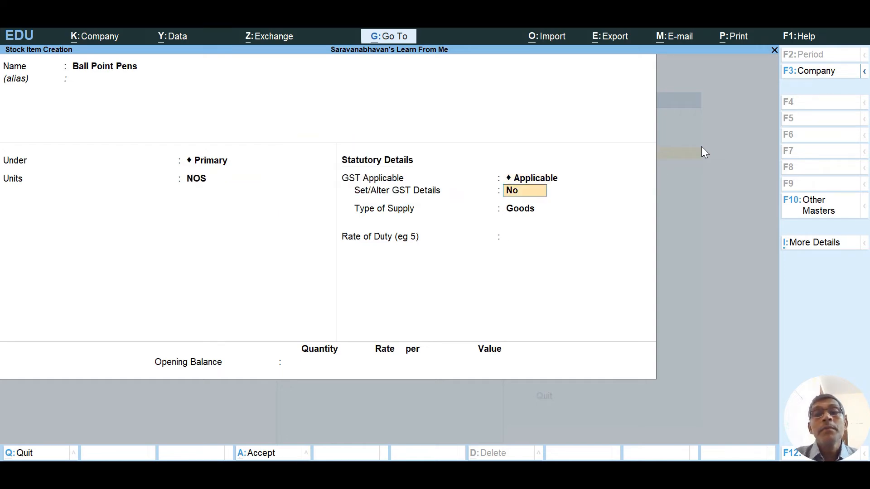
pyautogui.write('yes')
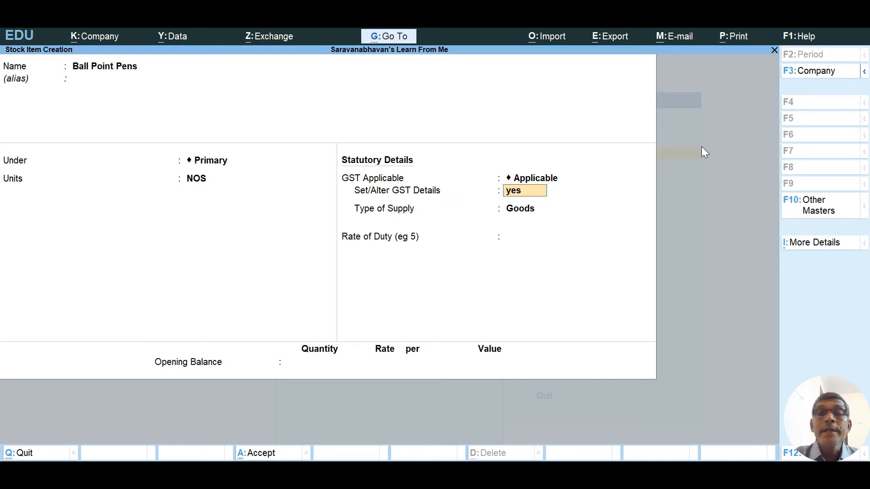
pyautogui.press('Return')
pyautogui.press('Return')
pyautogui.press('Return')
pyautogui.press('Return')
pyautogui.press('Return')
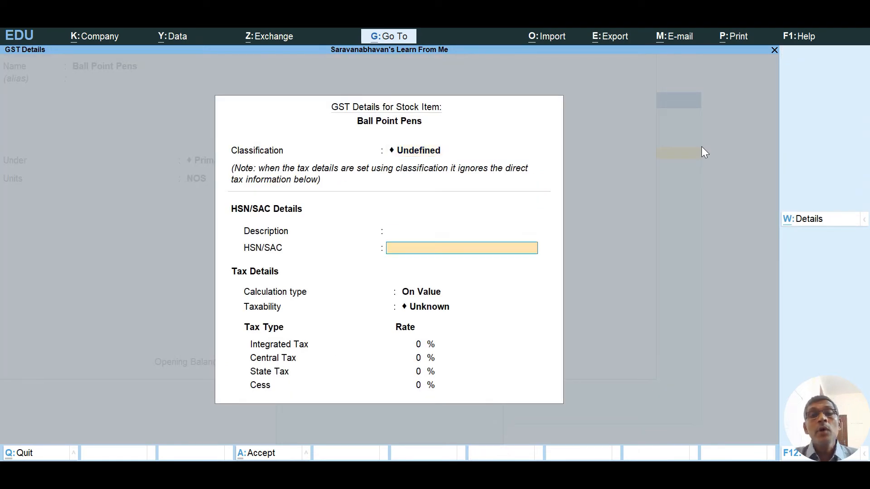
pyautogui.press('Return')
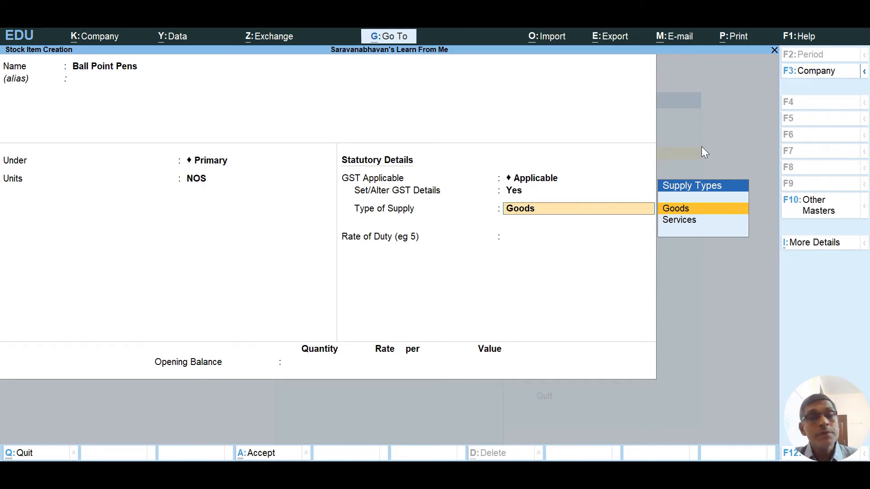
pyautogui.press('BackSpace')
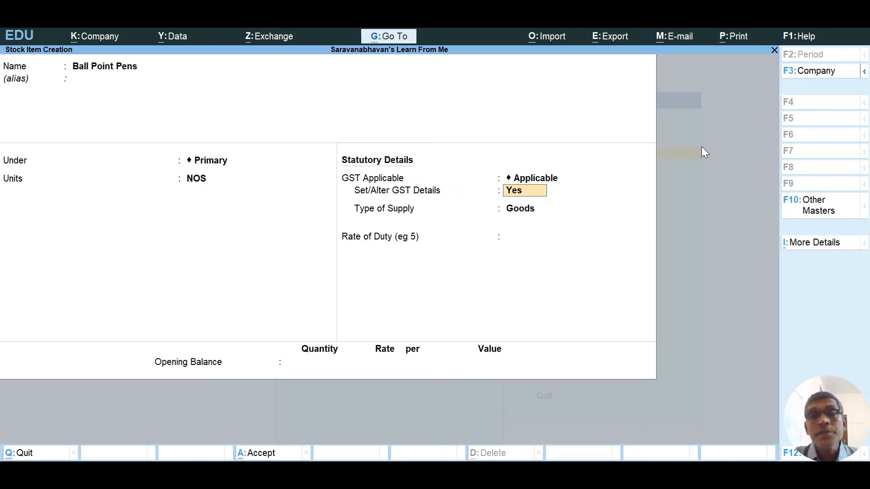
pyautogui.press('Return')
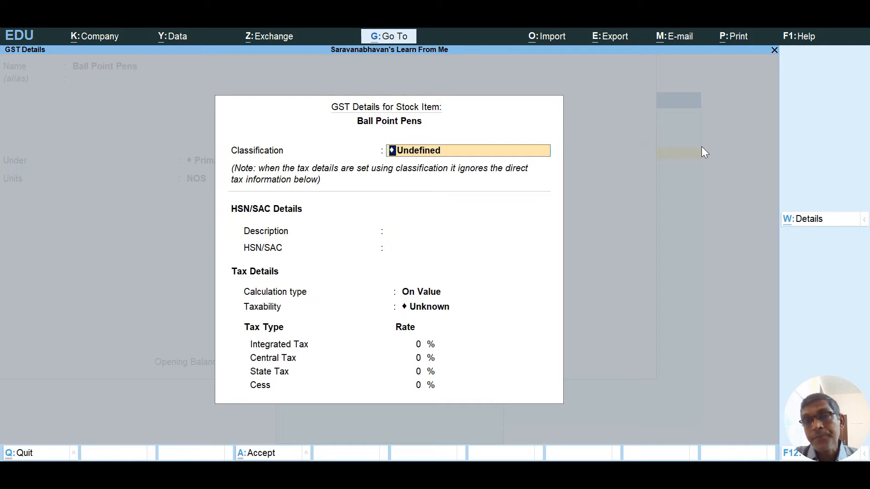
pyautogui.press('Return')
pyautogui.press('Return')
pyautogui.press('Return')
pyautogui.press('Return')
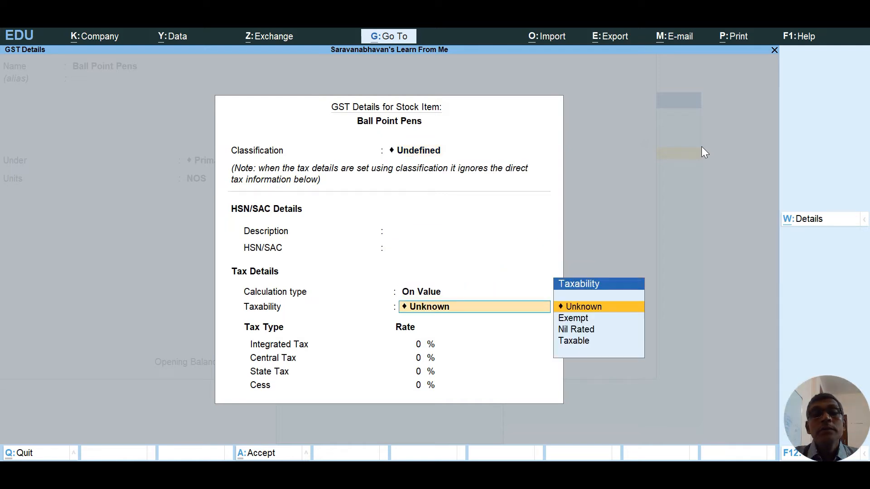
pyautogui.press('Return')
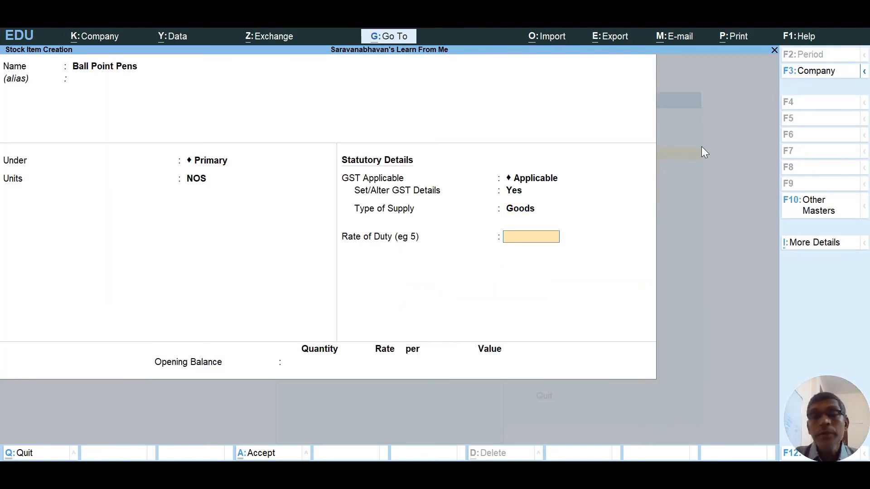
pyautogui.press('Return')
pyautogui.press('Return')
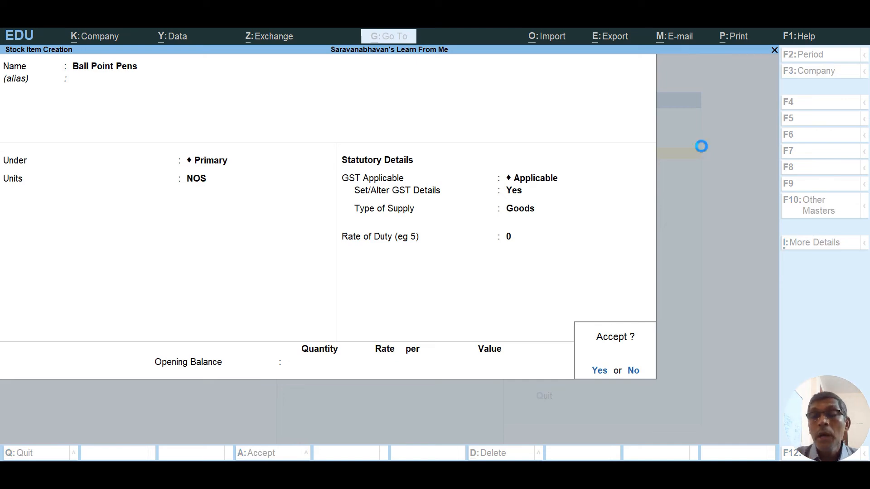
pyautogui.press('Return')
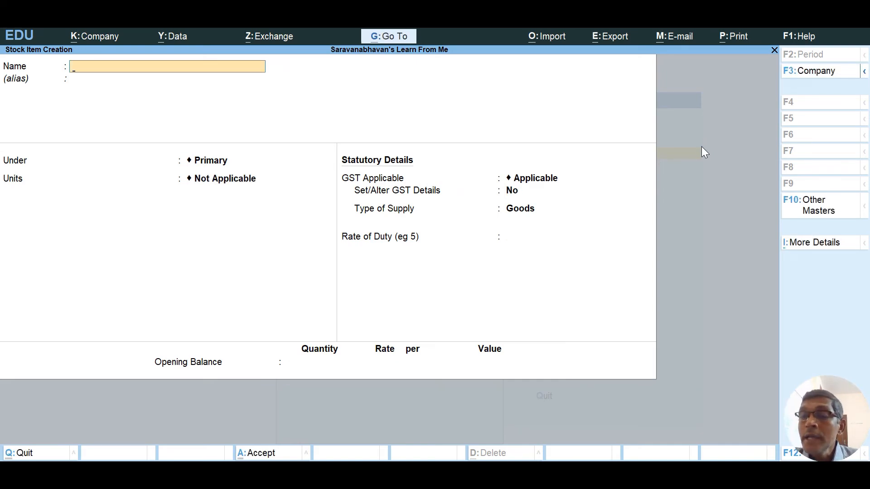
# Quit stock item creation and show the Chart of Accounts as a ledger view of all ledgers.
pyautogui.press('Escape')
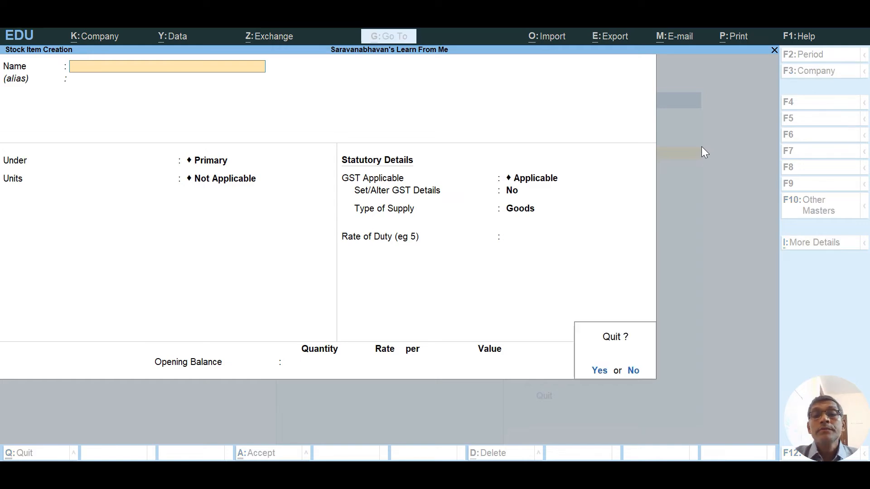
pyautogui.press('Return')
pyautogui.press('Escape')
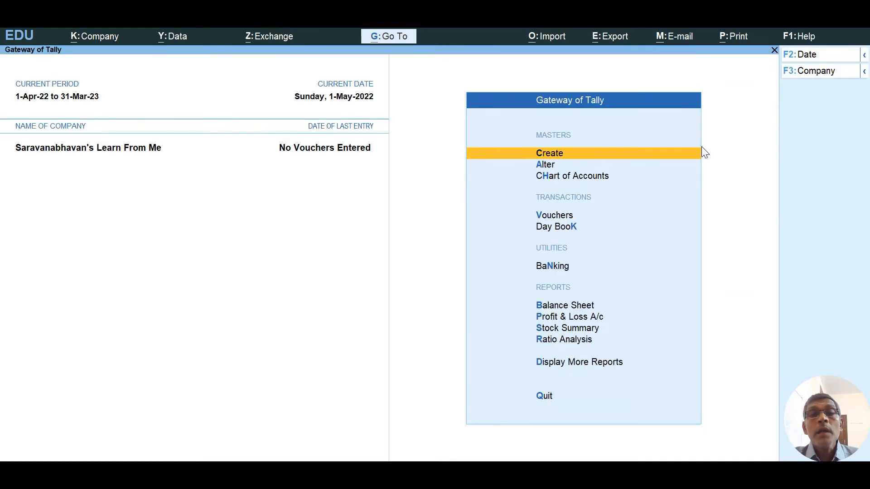
pyautogui.press('Down')
pyautogui.press('Down')
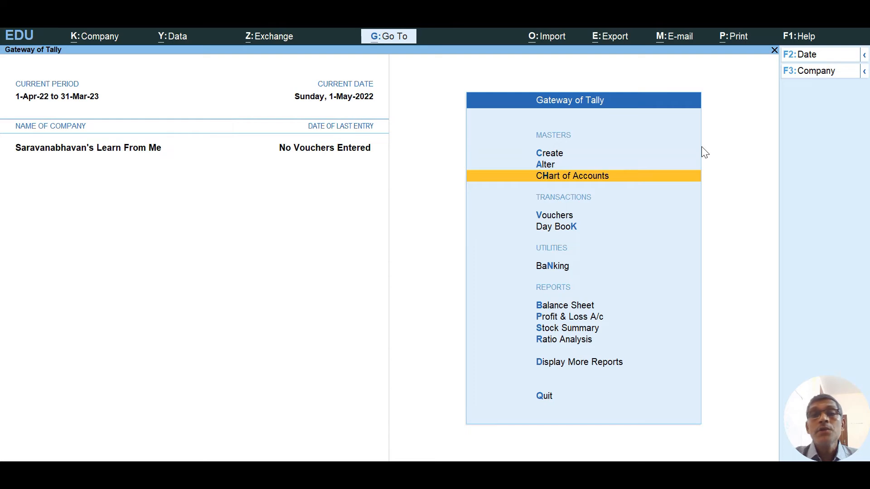
pyautogui.press('Return')
pyautogui.press('Return')
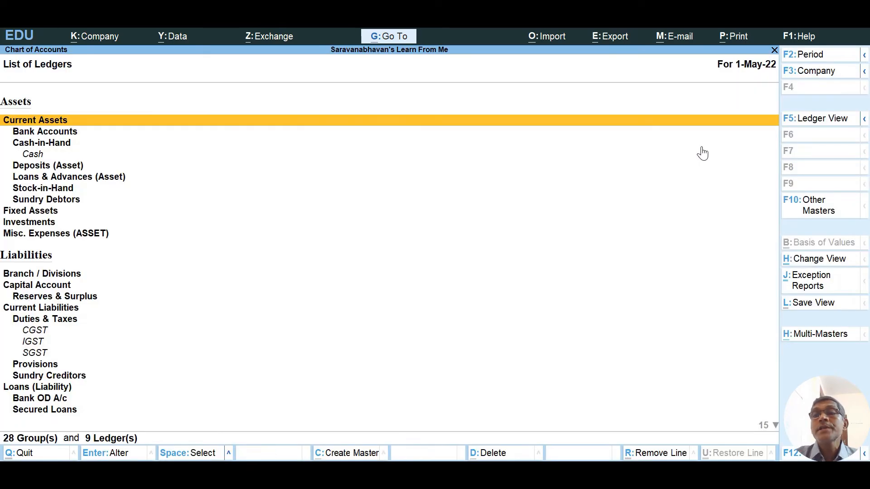
pyautogui.click(815, 119)
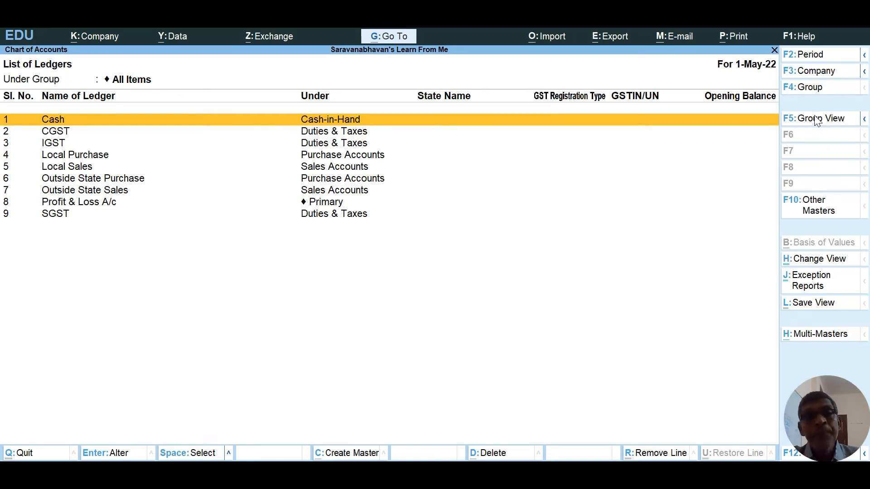
# Review the lists of units and stock items, then close back to Gateway of Tally.
pyautogui.press('Escape')
pyautogui.press('Down')
pyautogui.press('Down')
pyautogui.press('Down')
pyautogui.press('Down')
pyautogui.press('Down')
pyautogui.press('Down')
pyautogui.press('Down')
pyautogui.press('Down')
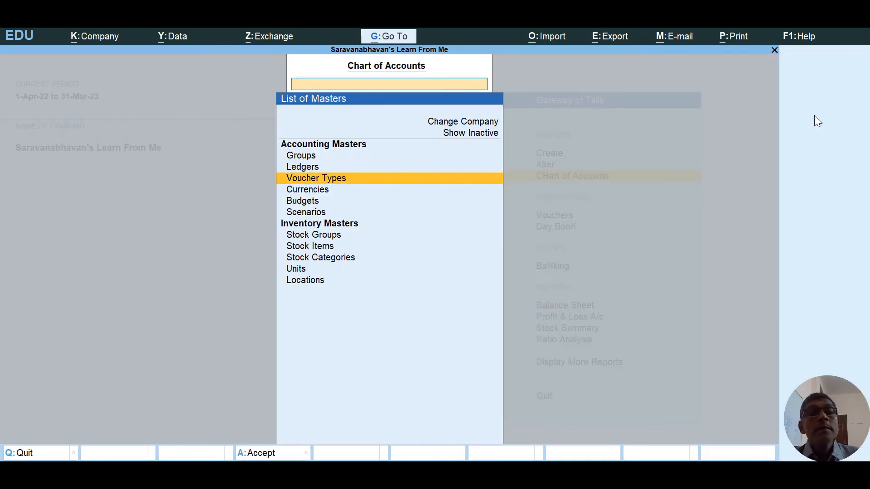
pyautogui.press('Return')
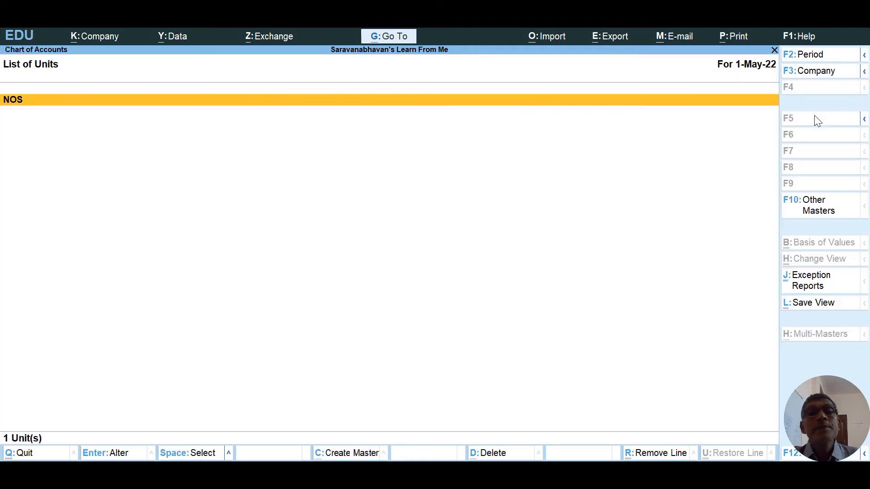
pyautogui.press('Escape')
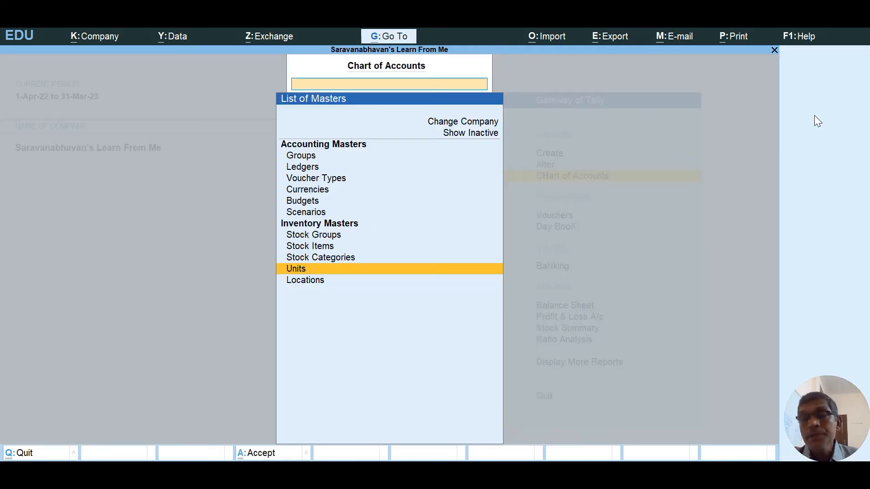
pyautogui.press('Up')
pyautogui.press('Up')
pyautogui.press('Return')
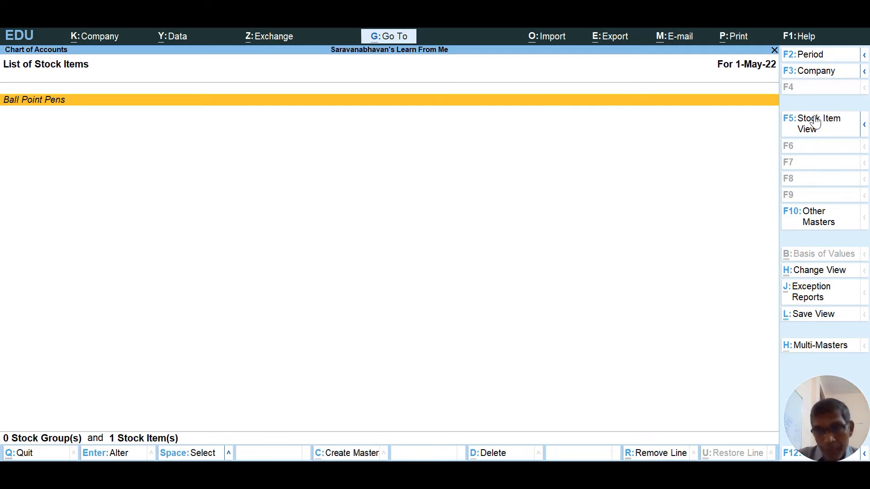
pyautogui.press('Escape')
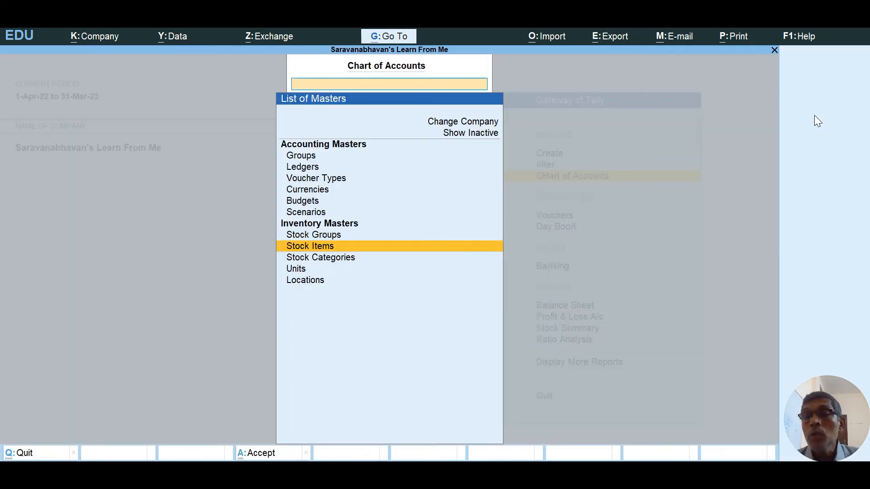
pyautogui.press('Escape')
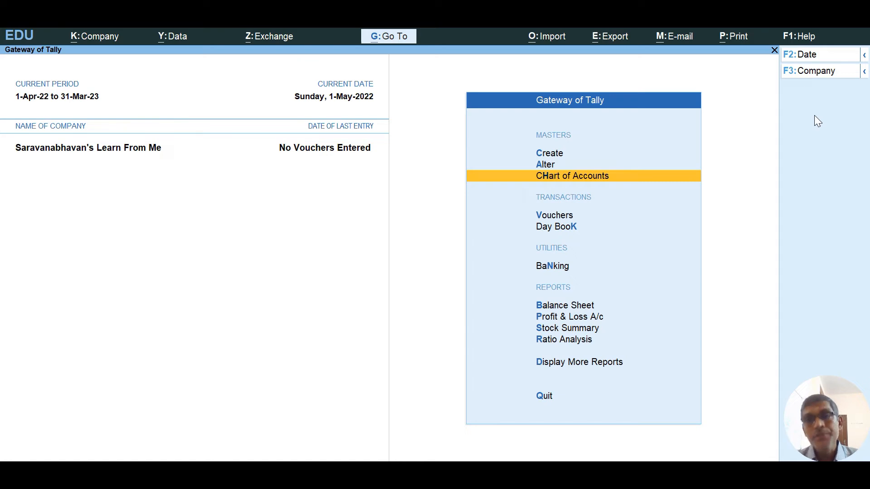
# Open voucher entry from Gateway of Tally and switch the voucher type to Receipt.
pyautogui.press('Down')
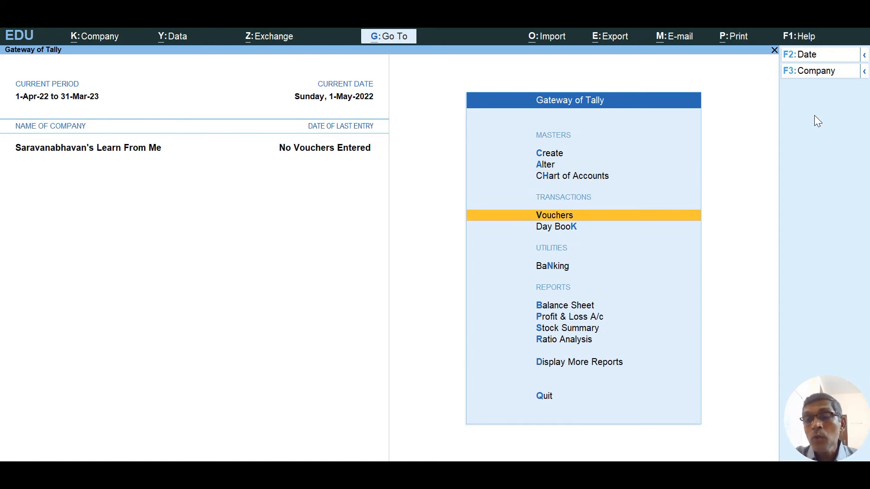
pyautogui.press('Return')
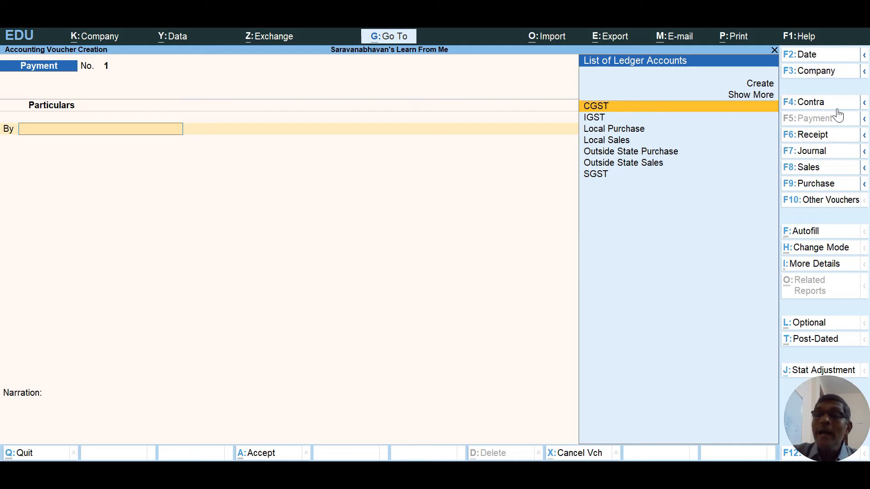
pyautogui.click(820, 138)
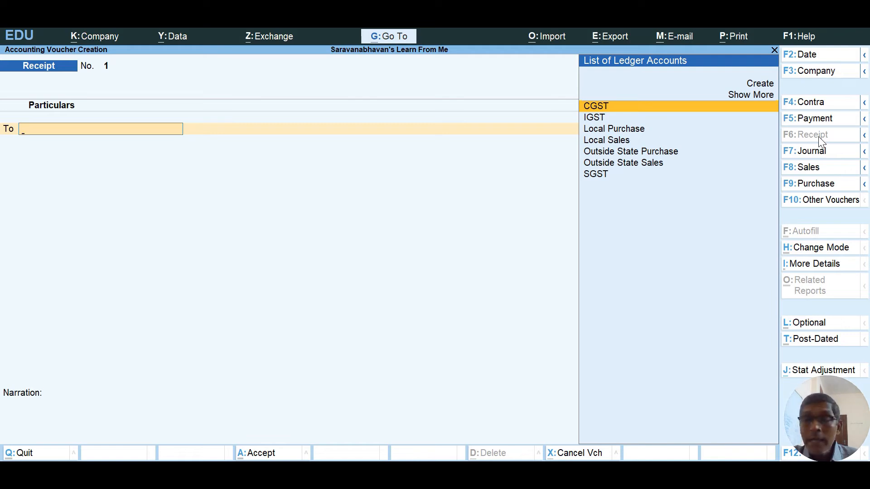
# From the receipt voucher, create ledger Capital A/c under the Capital Account group.
pyautogui.press('alt')
pyautogui.hotkey('alt', 'c')
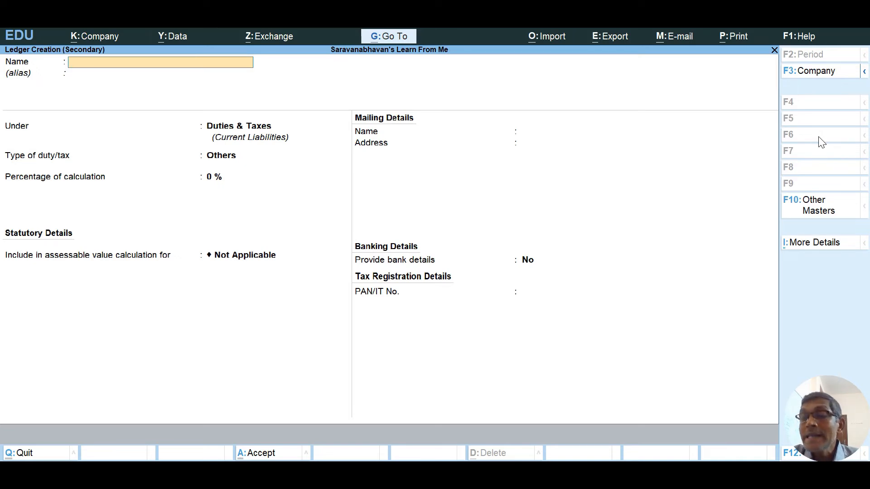
pyautogui.write('Capital A/c')
pyautogui.press('Return')
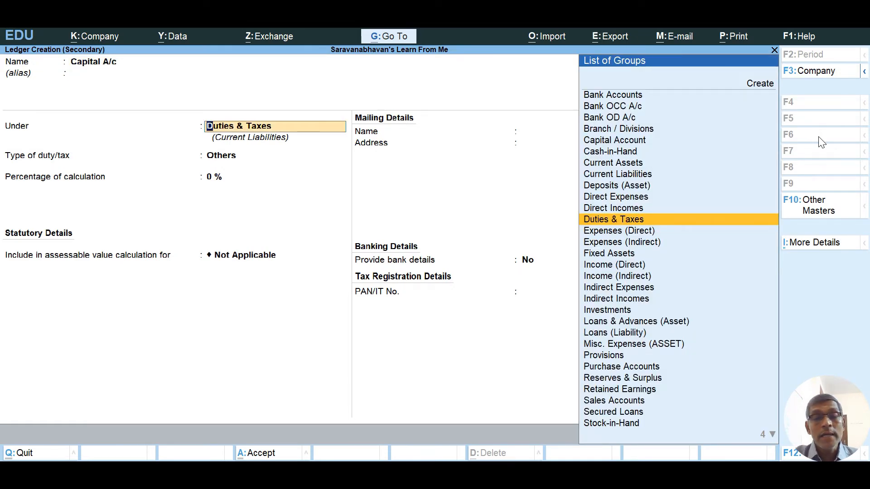
pyautogui.write('Cap')
pyautogui.press('Return')
pyautogui.press('Return')
pyautogui.press('Return')
pyautogui.press('Return')
pyautogui.press('Return')
pyautogui.press('Return')
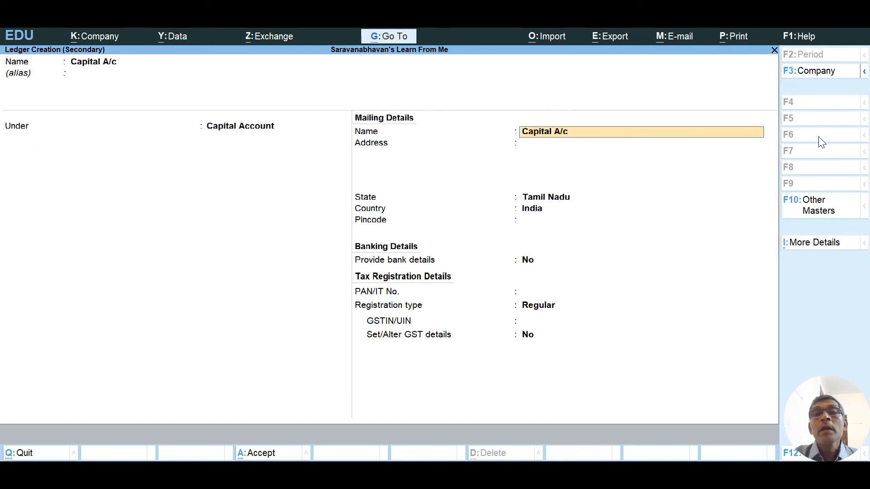
pyautogui.press('Return')
pyautogui.press('Return')
pyautogui.press('Return')
pyautogui.press('Return')
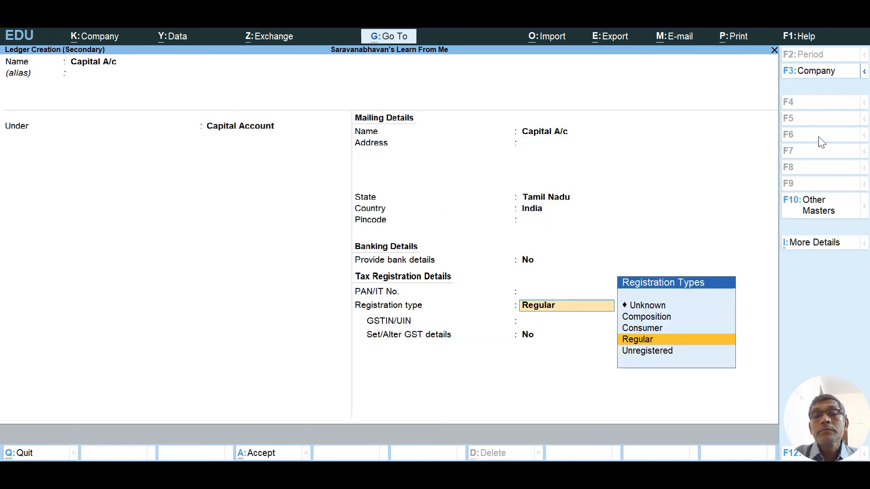
pyautogui.press('Return')
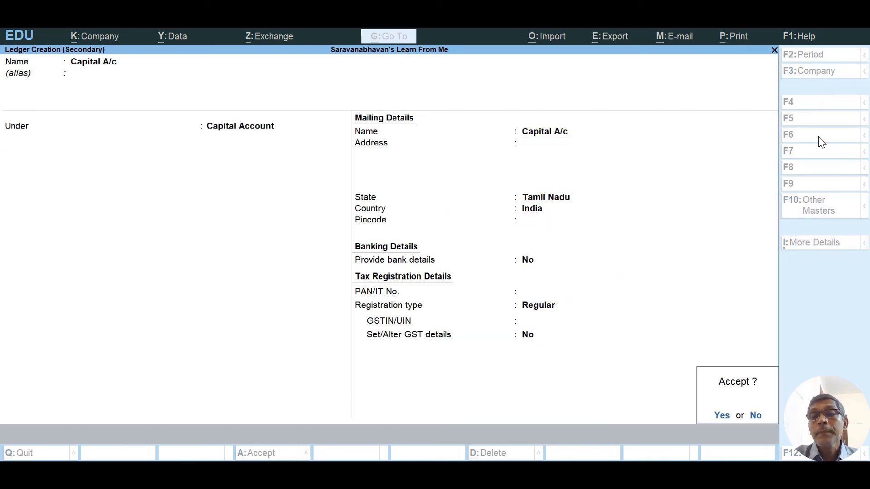
pyautogui.press('Return')
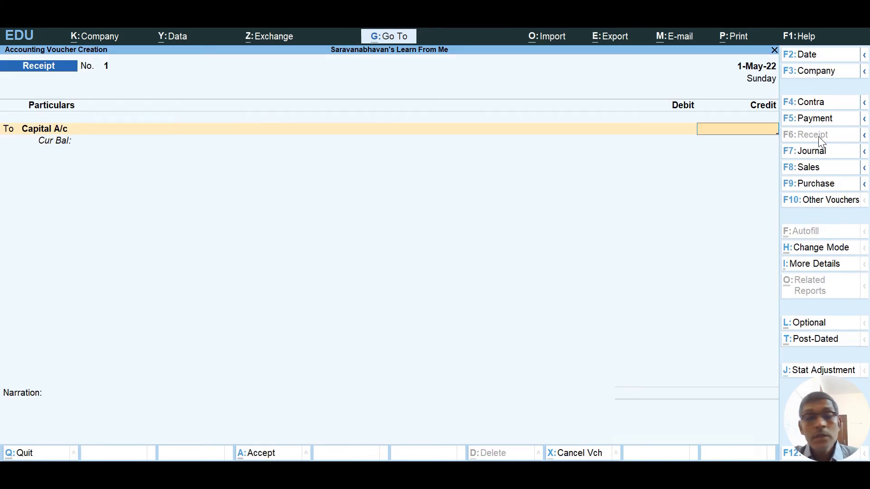
# Save a receipt crediting Capital A/c 2,00,000 and debiting Cash, then switch to Purchase.
pyautogui.write('200')
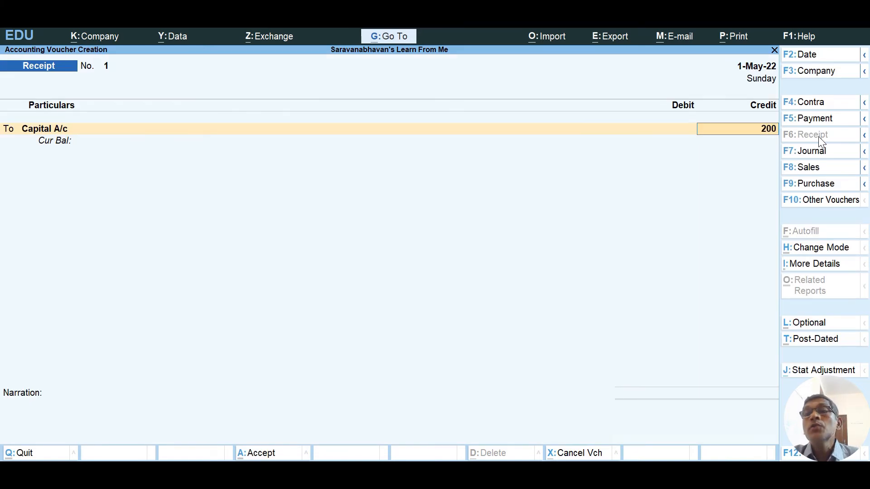
pyautogui.write('000')
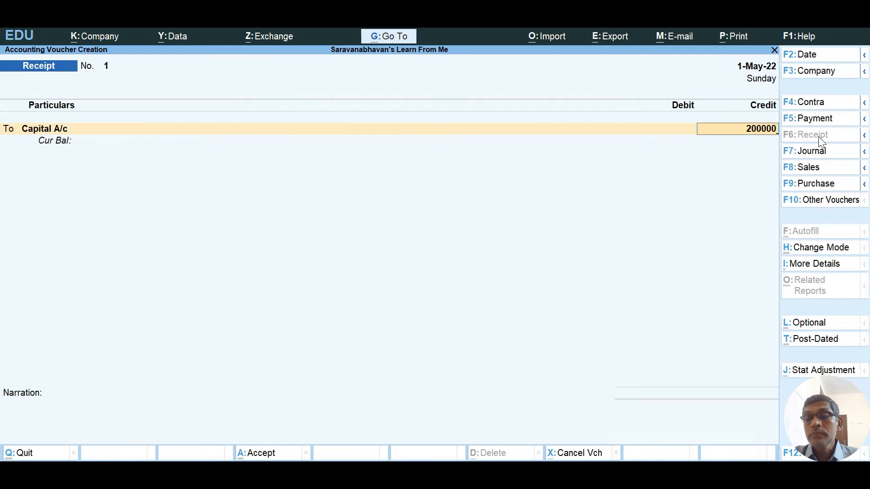
pyautogui.press('Return')
pyautogui.write('Cas')
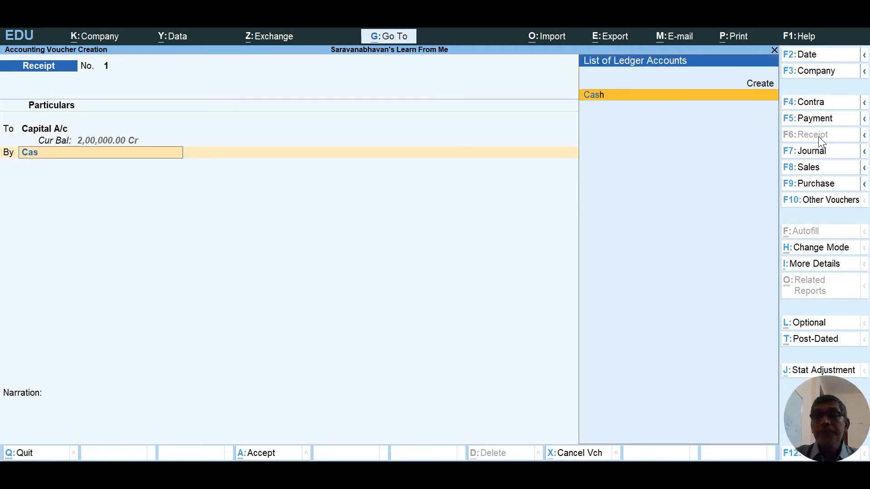
pyautogui.press('Return')
pyautogui.press('Return')
pyautogui.press('Return')
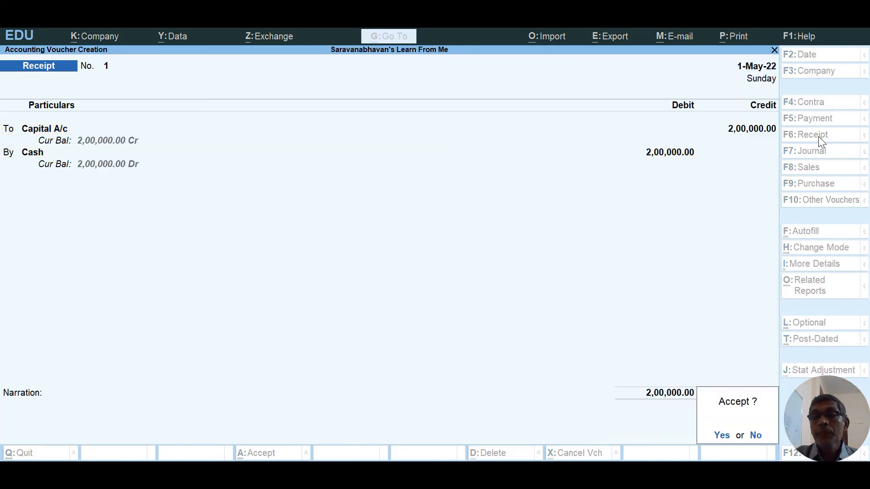
pyautogui.press('Return')
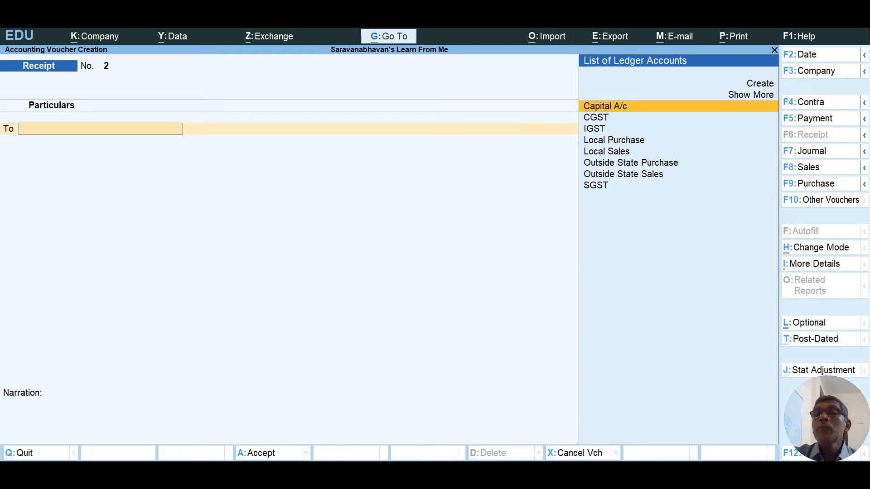
pyautogui.click(825, 184)
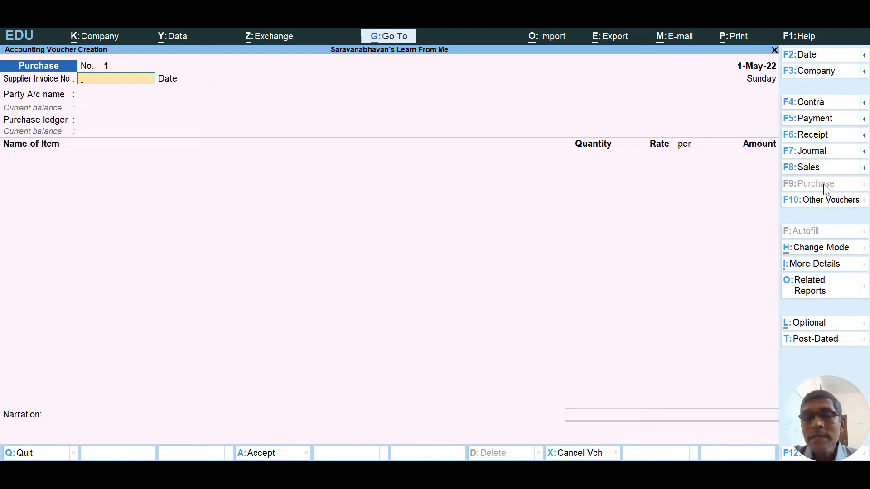
# Enter supplier invoice number 1234 dated 1-May-22 and start creating a new party ledger.
pyautogui.write('1234')
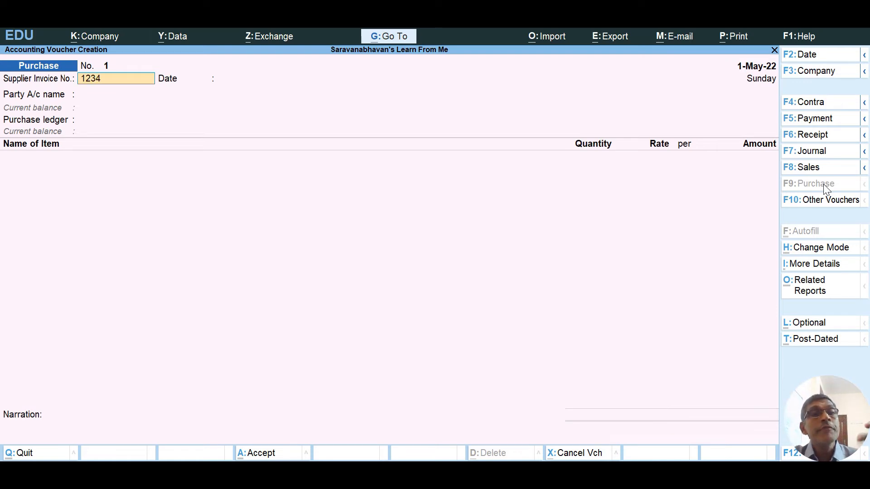
pyautogui.press('Return')
pyautogui.press('Return')
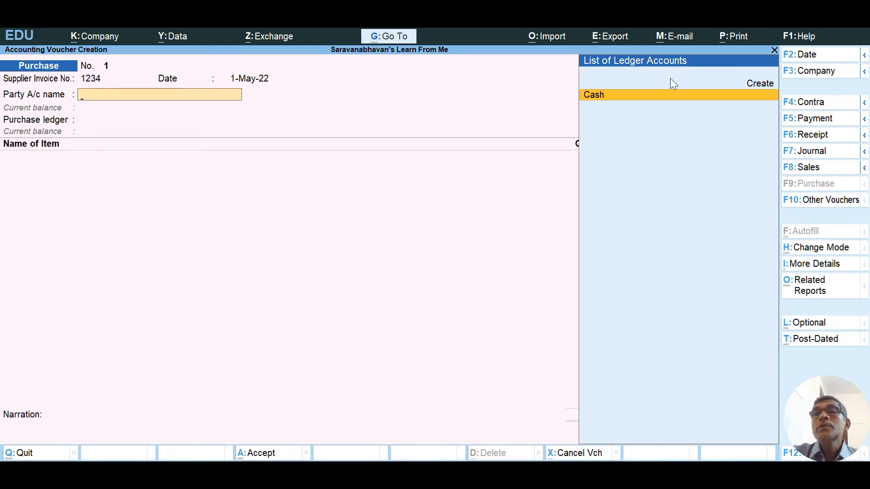
pyautogui.click(751, 86)
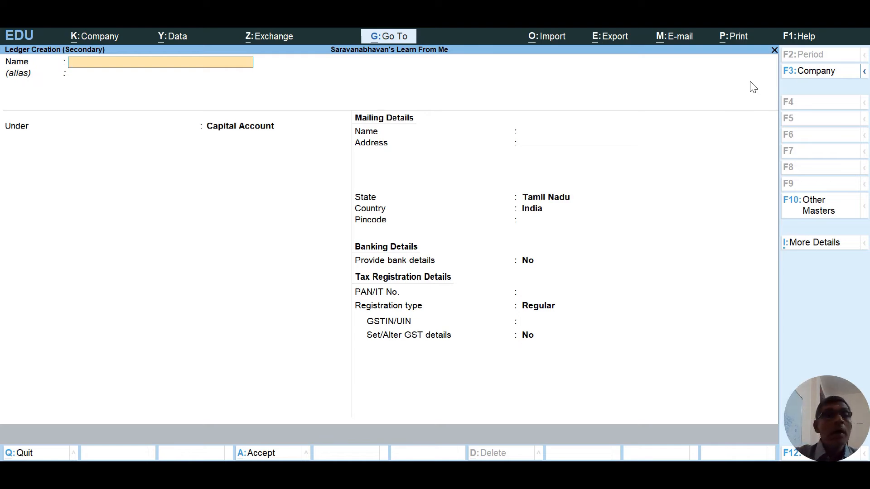
# Name the new ledger Supplier A/c under Sundry Creditors with Regular registration.
pyautogui.write('S')
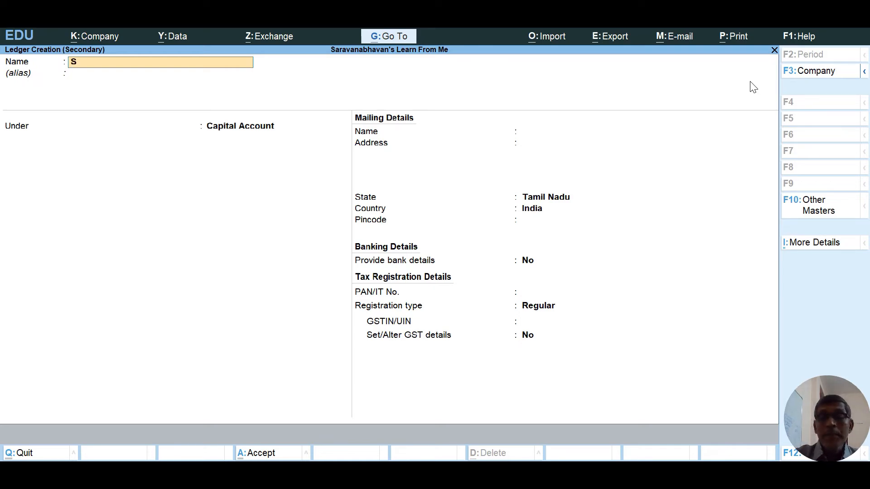
pyautogui.write('upplier')
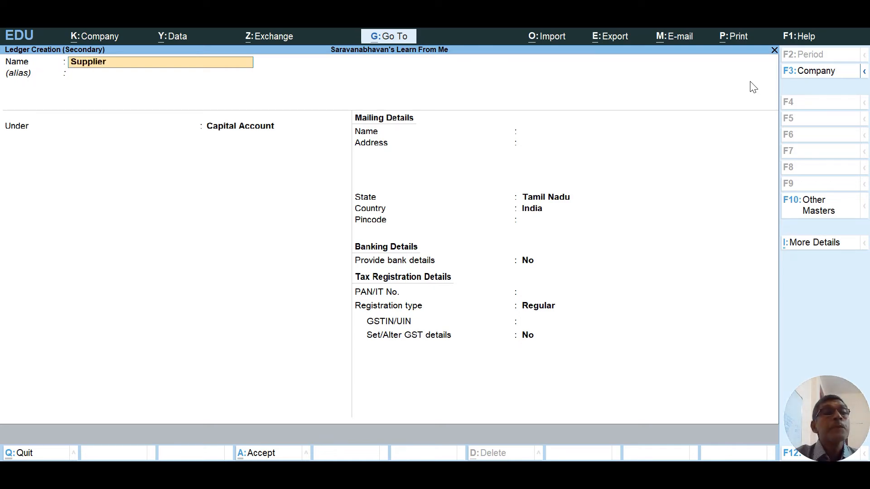
pyautogui.write(' A/c')
pyautogui.press('Return')
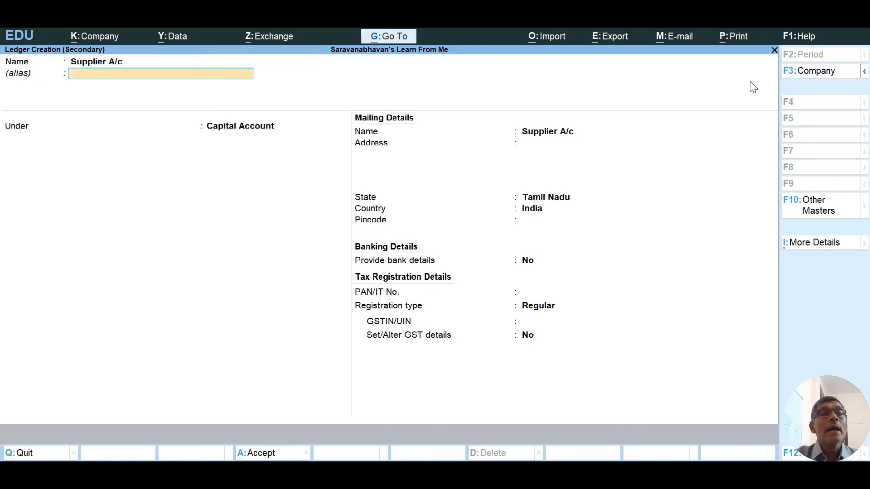
pyautogui.press('Return')
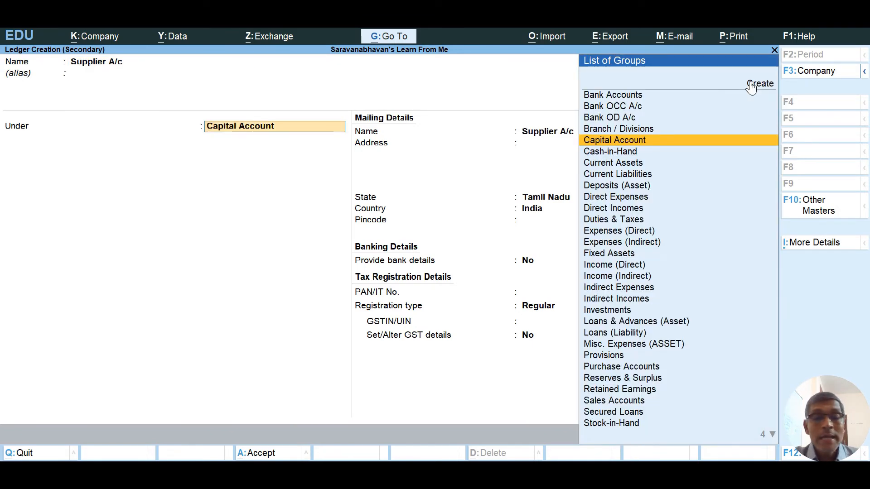
pyautogui.write('Sun')
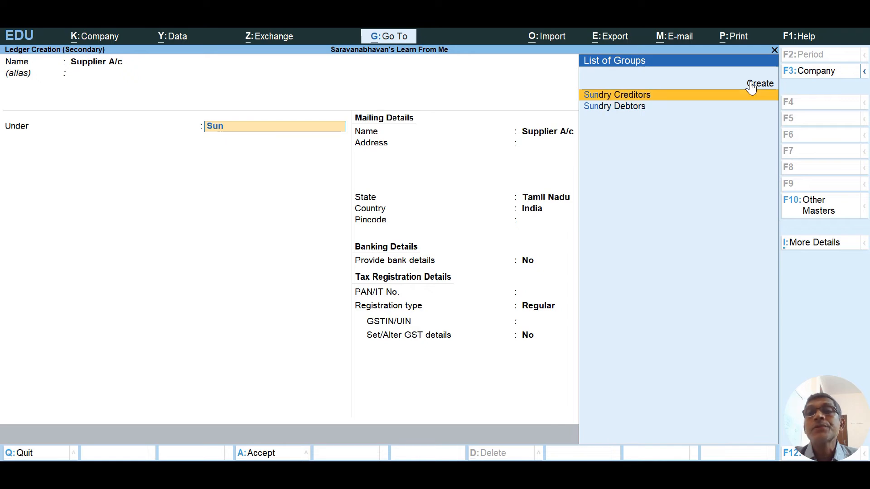
pyautogui.press('Return')
pyautogui.press('Return')
pyautogui.press('Return')
pyautogui.press('Return')
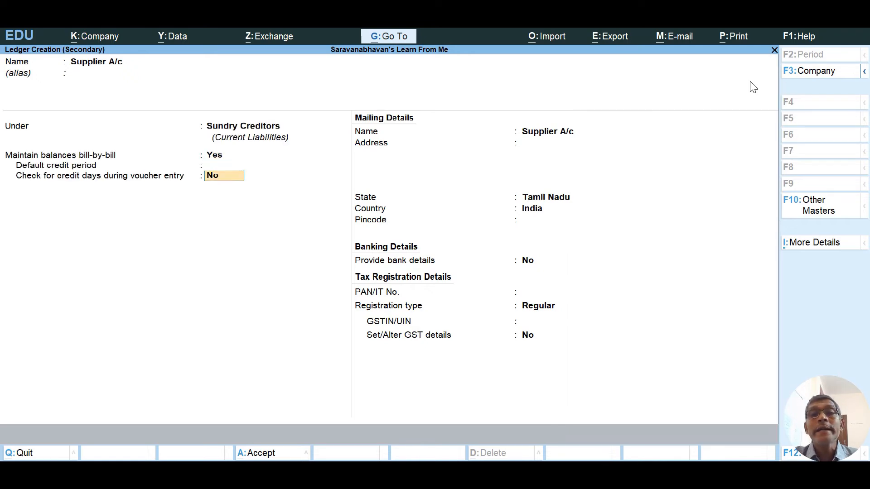
pyautogui.press('Return')
pyautogui.press('Return')
pyautogui.press('Return')
pyautogui.press('Return')
pyautogui.press('Return')
pyautogui.press('Return')
pyautogui.press('Return')
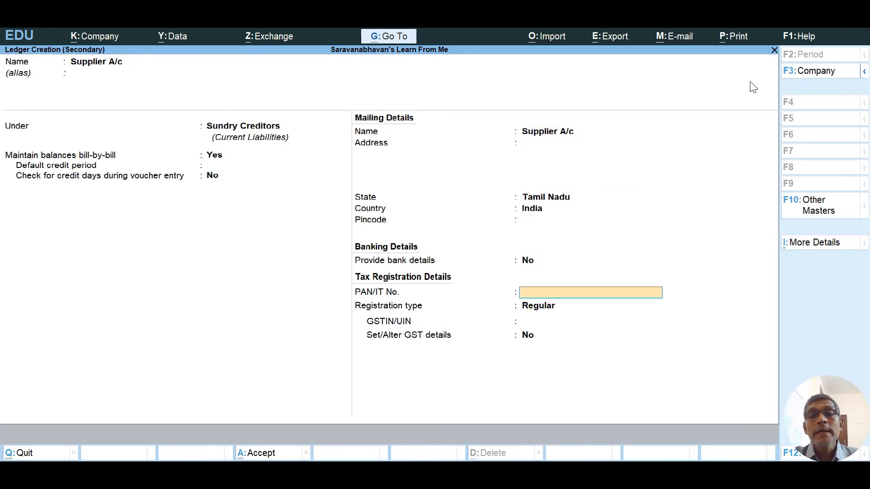
pyautogui.press('Return')
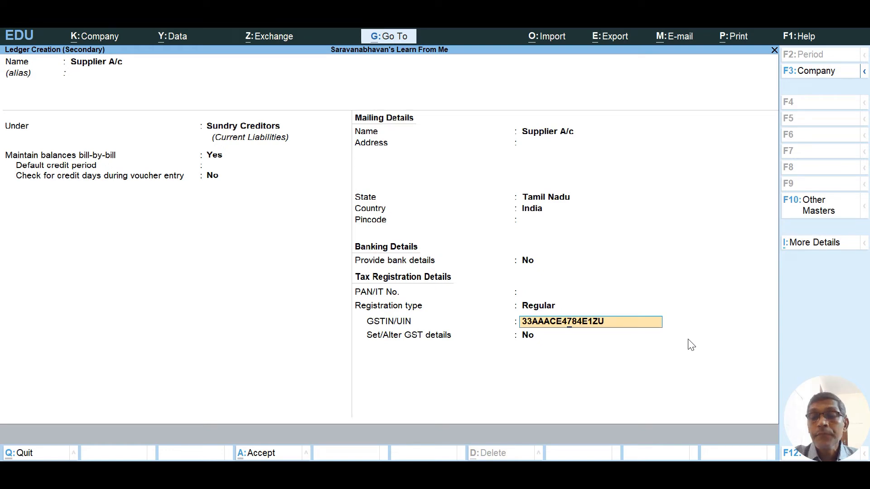
# Paste and correct the supplier's GSTIN, then set 'Set/Alter GST details' to Yes.
pyautogui.write('8')
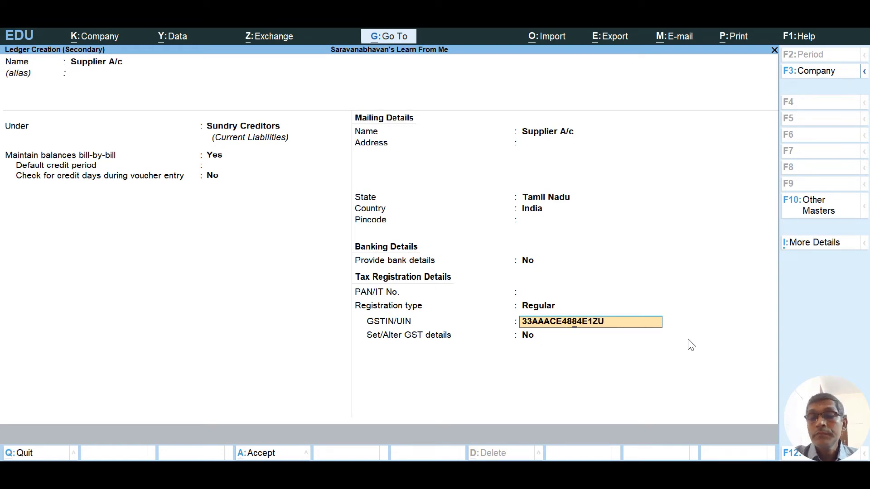
pyautogui.press('Return')
pyautogui.press('Return')
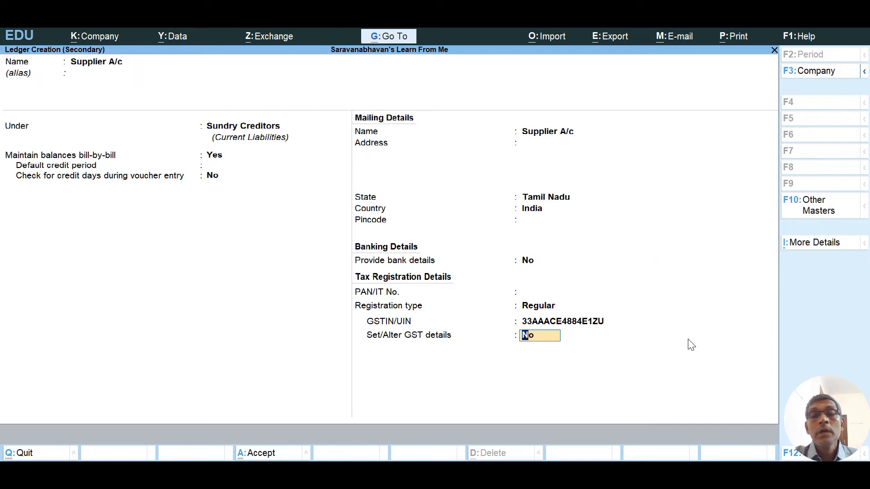
pyautogui.press('Return')
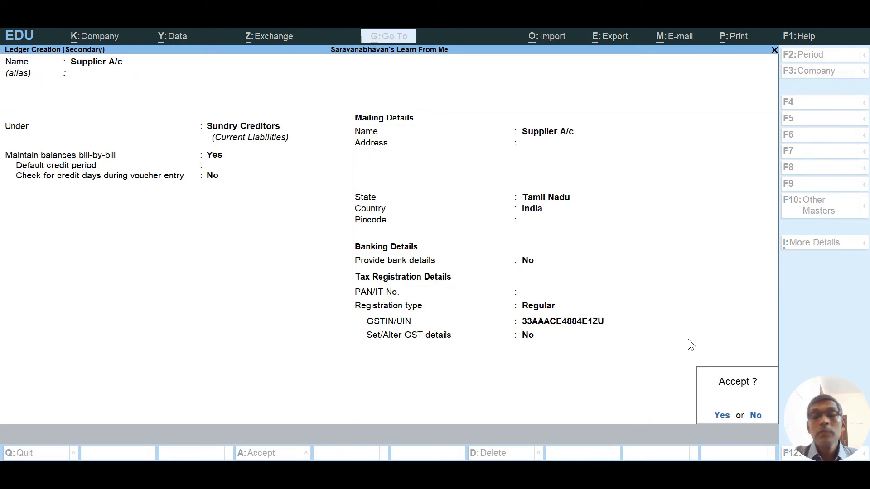
pyautogui.press('Escape')
pyautogui.write('yes')
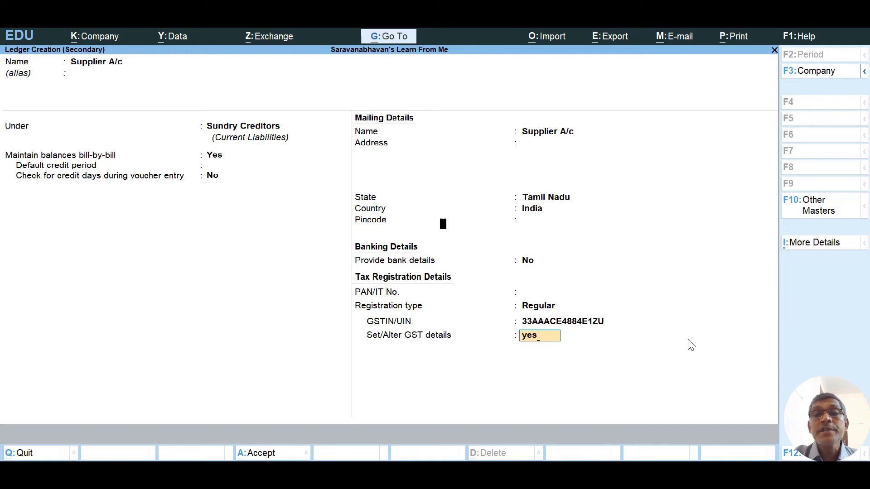
pyautogui.press('Return')
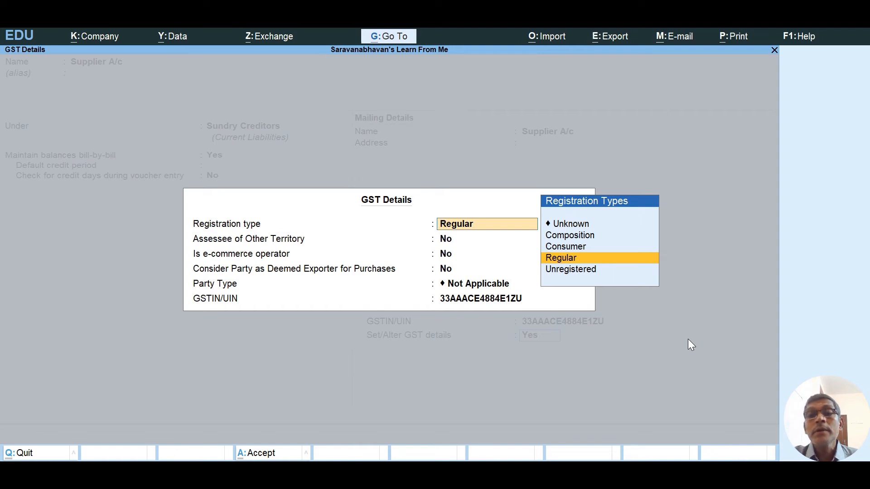
# Keep Regular registration, set Party Type to Not Applicable, and accept the supplier's GST details.
pyautogui.press('Return')
pyautogui.press('Return')
pyautogui.press('Return')
pyautogui.press('Return')
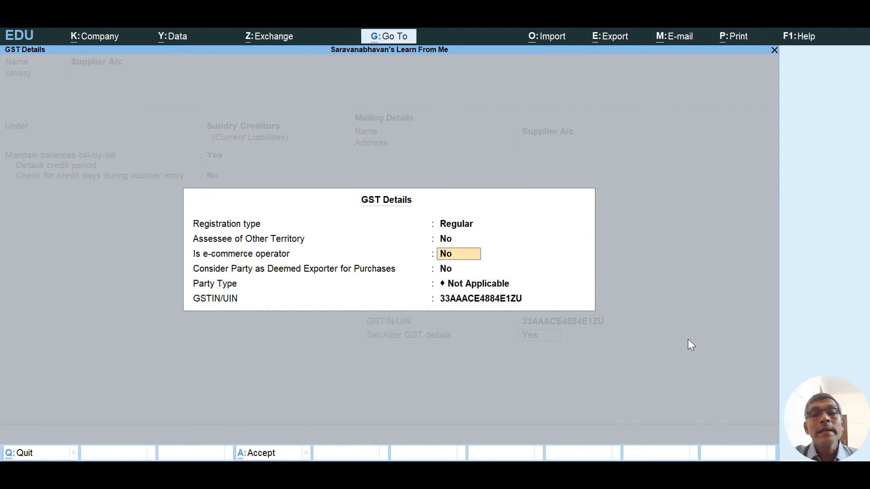
pyautogui.press('Return')
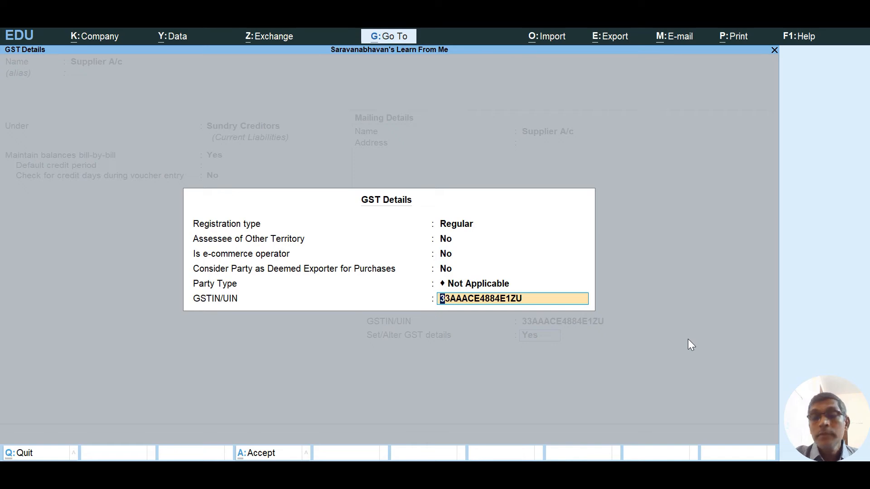
pyautogui.press('Up')
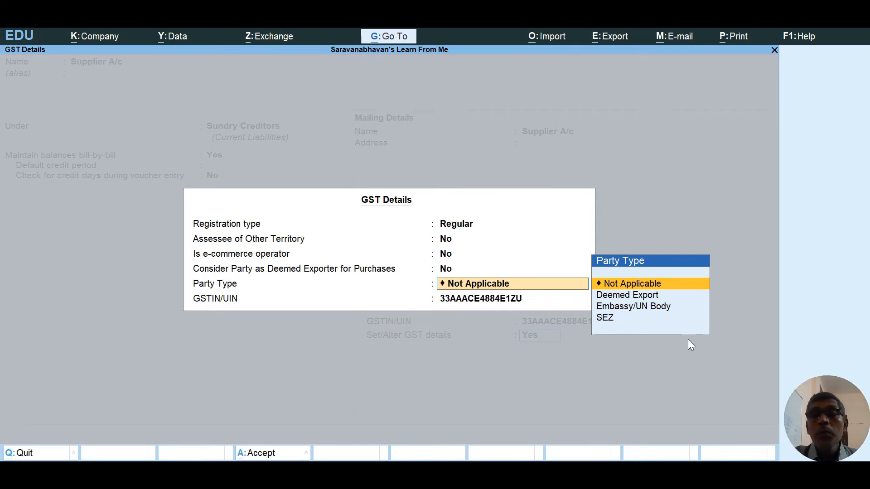
pyautogui.press('Return')
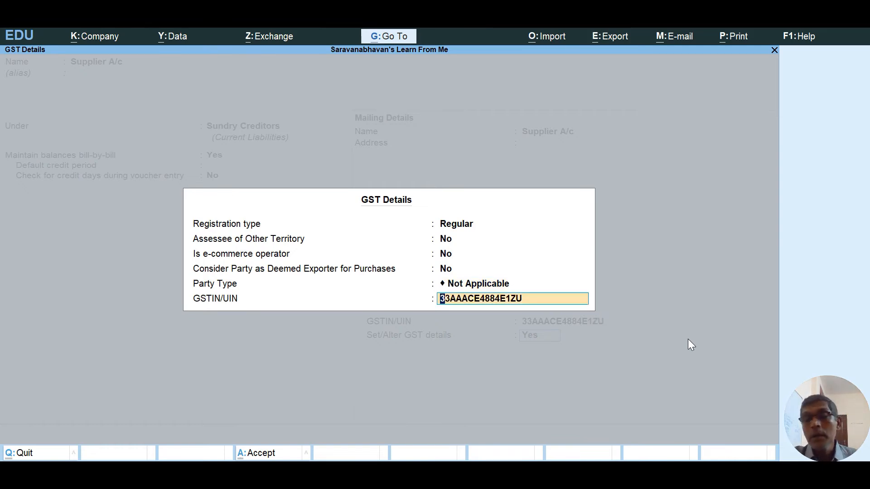
pyautogui.press('Return')
pyautogui.press('Return')
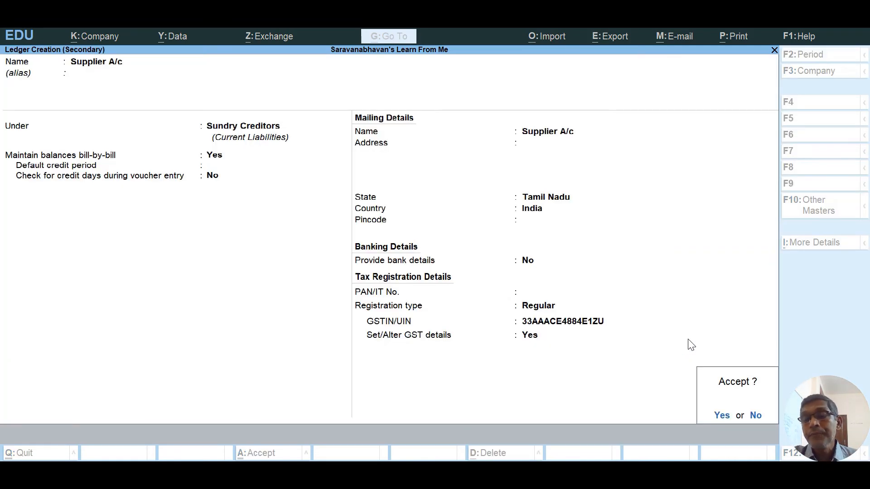
pyautogui.press('Return')
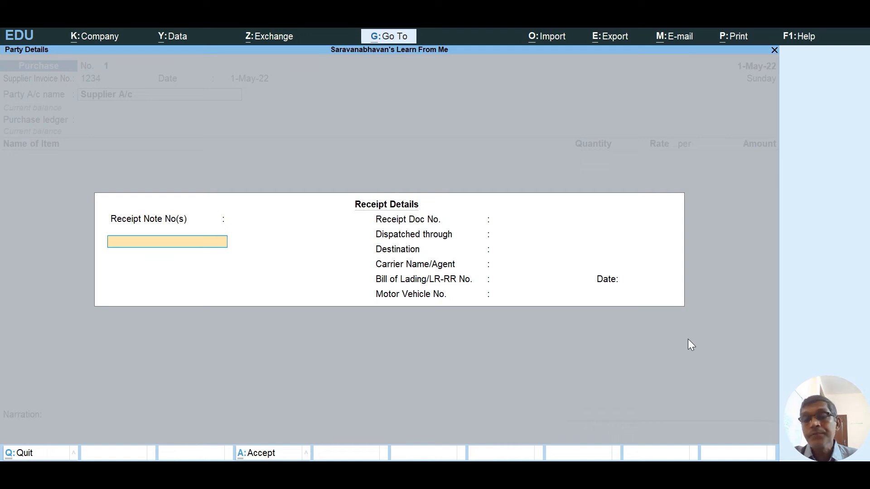
# Skip the empty Receipt and Party Details and choose Local Purchase as the purchase ledger.
pyautogui.press('Return')
pyautogui.press('Return')
pyautogui.press('Return')
pyautogui.press('Return')
pyautogui.press('Return')
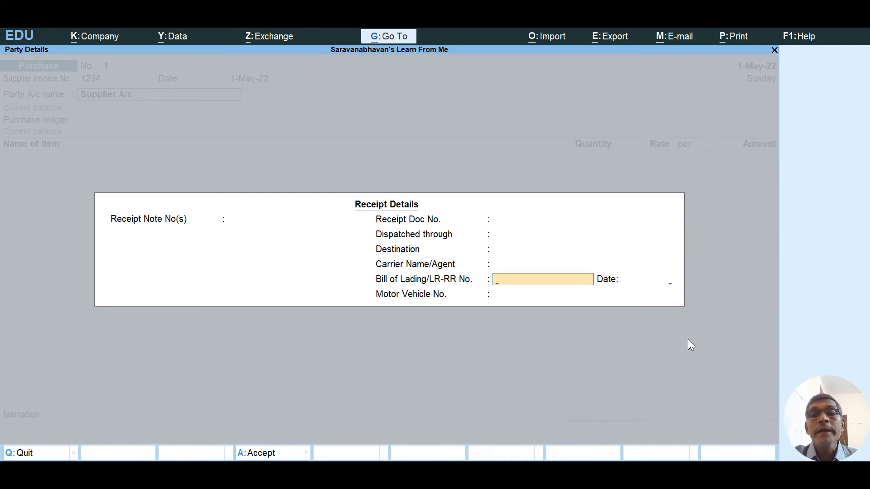
pyautogui.press('Return')
pyautogui.press('Return')
pyautogui.press('Return')
pyautogui.press('Return')
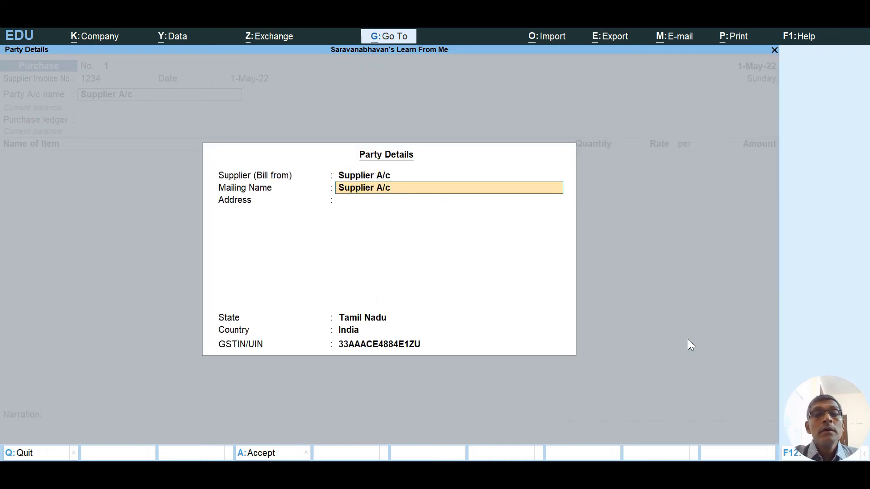
pyautogui.press('Return')
pyautogui.press('Return')
pyautogui.press('Return')
pyautogui.press('Return')
pyautogui.press('Return')
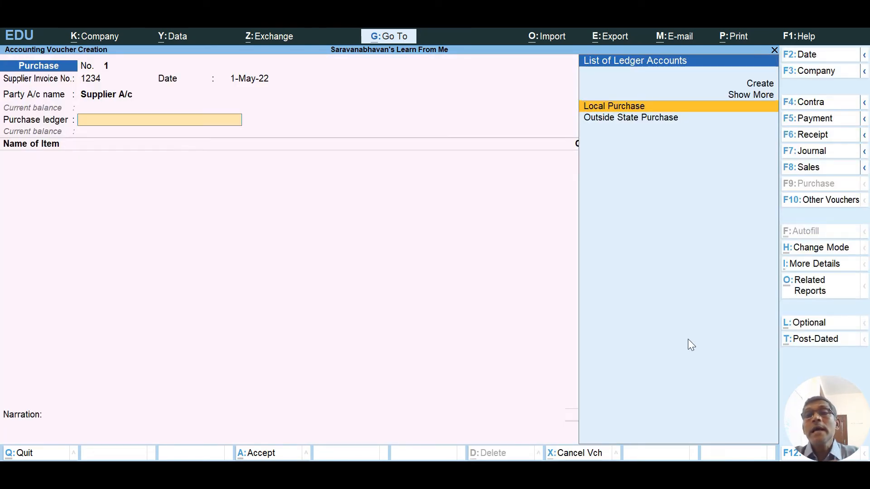
pyautogui.press('Return')
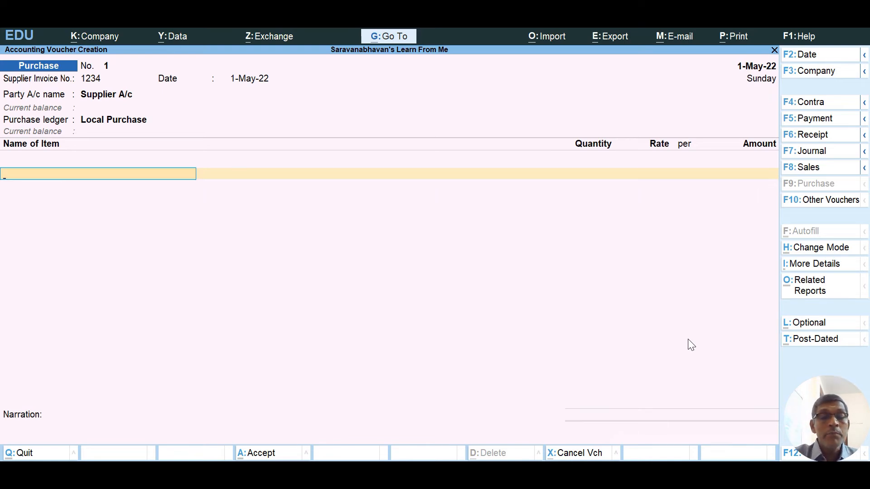
# Enter Ball Point Pens at 1,000 NOS × 100.00, for an amount of 1,00,000.00.
pyautogui.write('Ba')
pyautogui.press('Return')
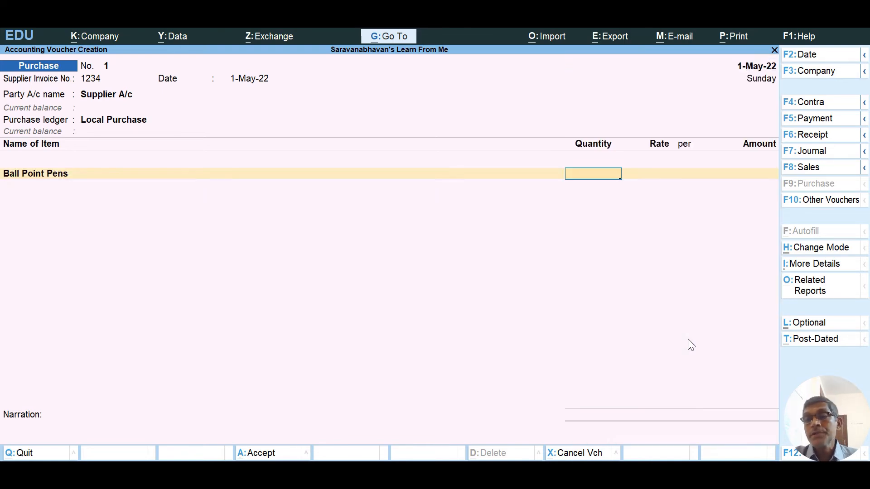
pyautogui.write('1000')
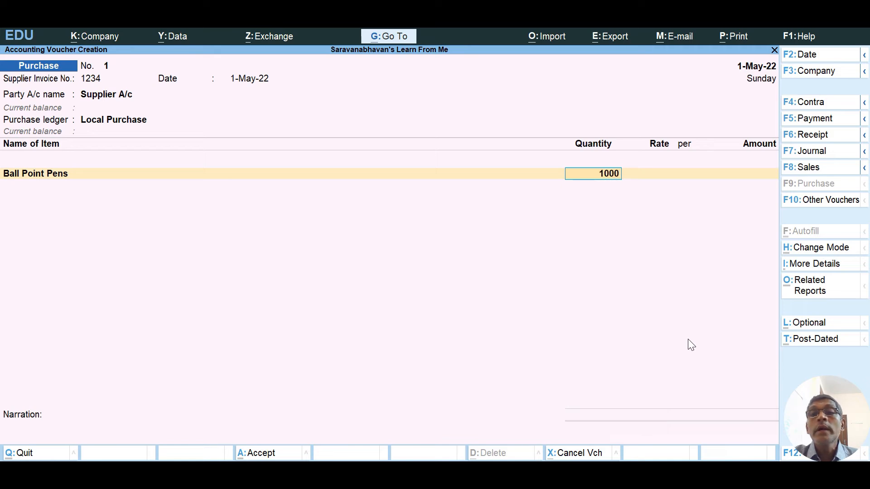
pyautogui.press('Return')
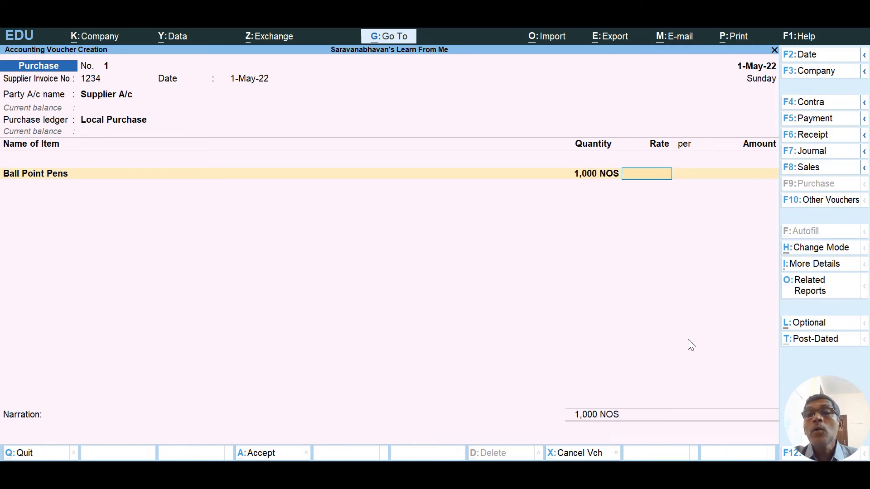
pyautogui.write('100')
pyautogui.press('Return')
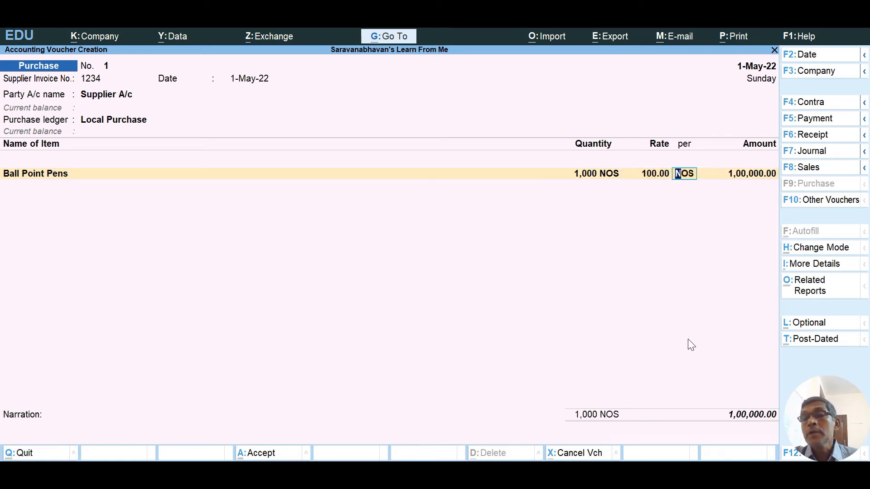
pyautogui.press('Return')
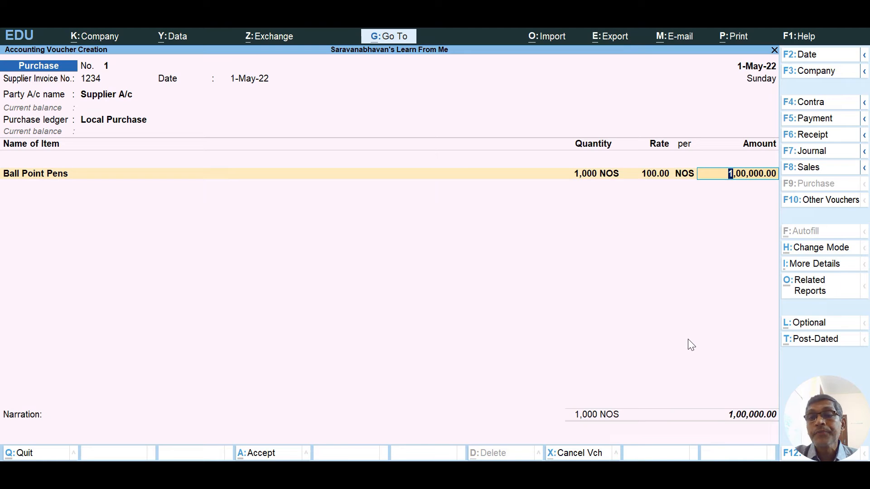
pyautogui.press('Return')
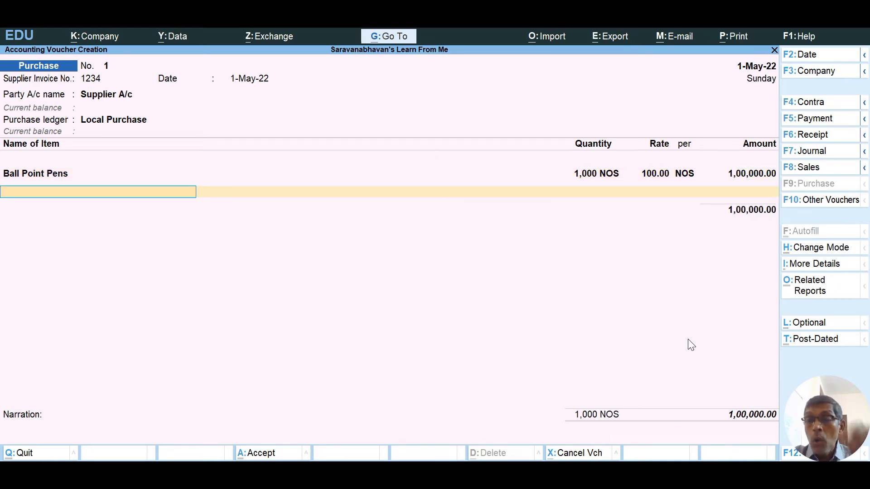
# Add a CGST ledger line of 6,000.00 below the item, totalling 1,06,000.00.
pyautogui.press('Return')
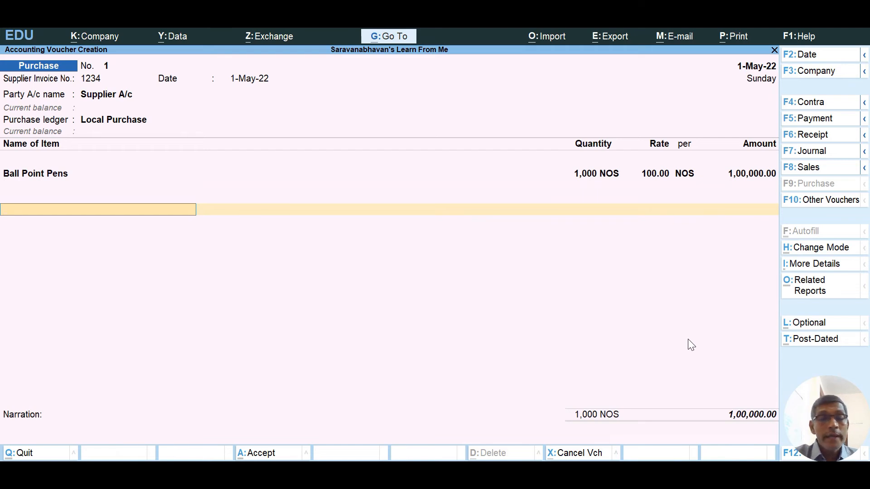
pyautogui.write('C')
pyautogui.press('Return')
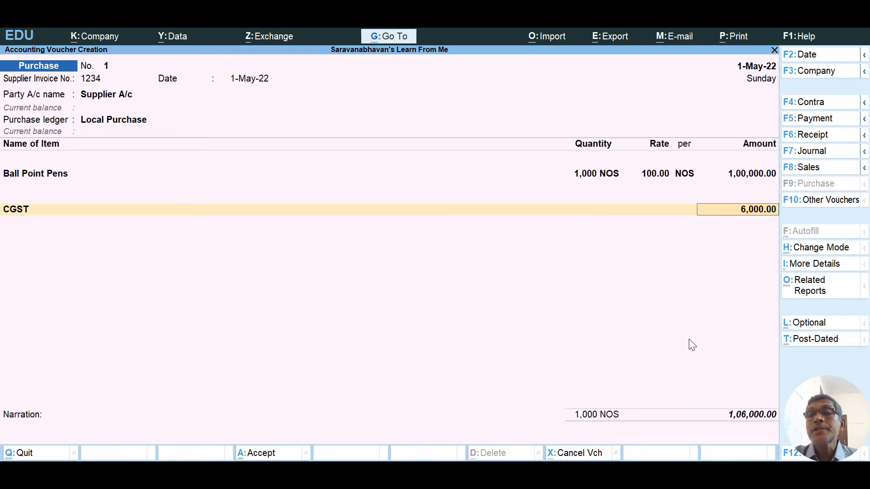
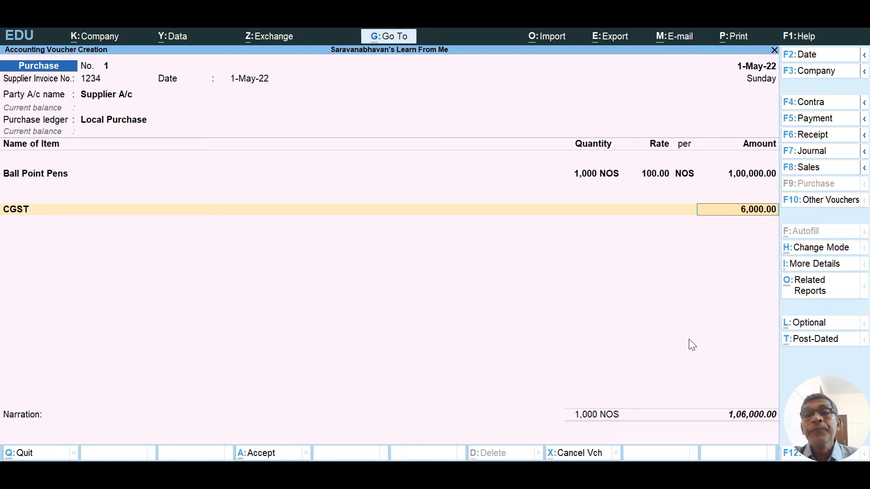
# Add an SGST ledger line of 6,000.00 below CGST, bringing the total to 1,12,000.00.
pyautogui.press('Return')
pyautogui.write('St')
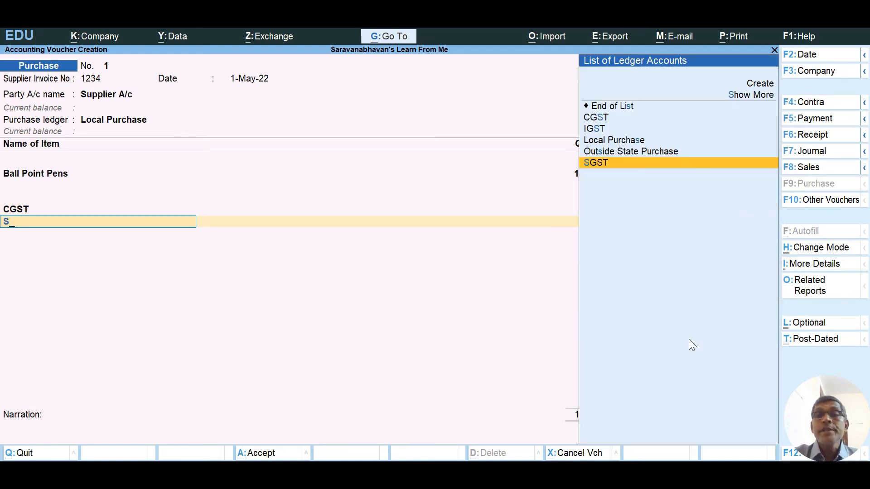
pyautogui.press('Down')
pyautogui.press('Down')
pyautogui.press('Down')
pyautogui.press('Up')
pyautogui.press('Down')
pyautogui.press('Return')
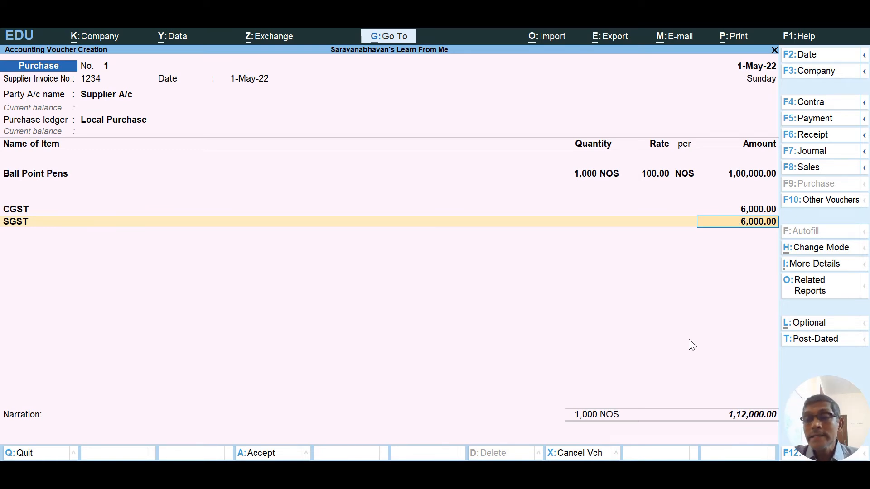
pyautogui.press('Return')
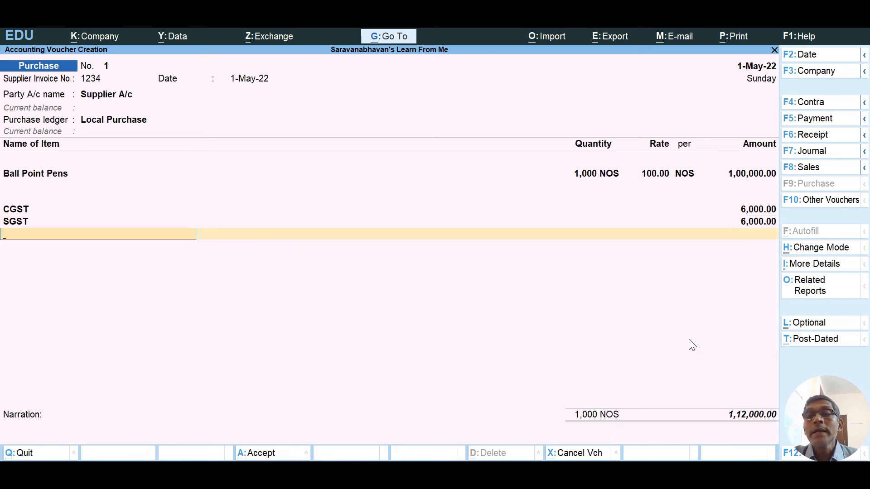
# Record the bill as a New Ref, skip the narration and save purchase voucher 1.
pyautogui.press('Return')
pyautogui.press('Return')
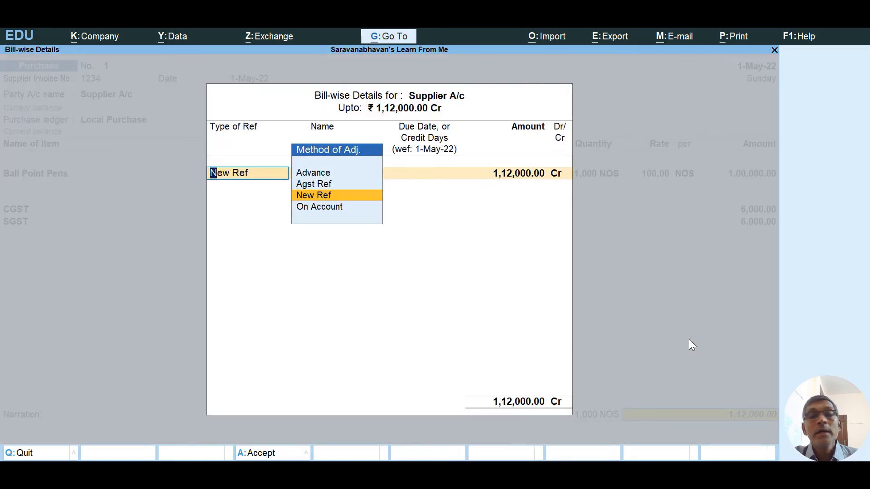
pyautogui.press('Return')
pyautogui.press('Return')
pyautogui.press('Return')
pyautogui.press('Return')
pyautogui.press('Return')
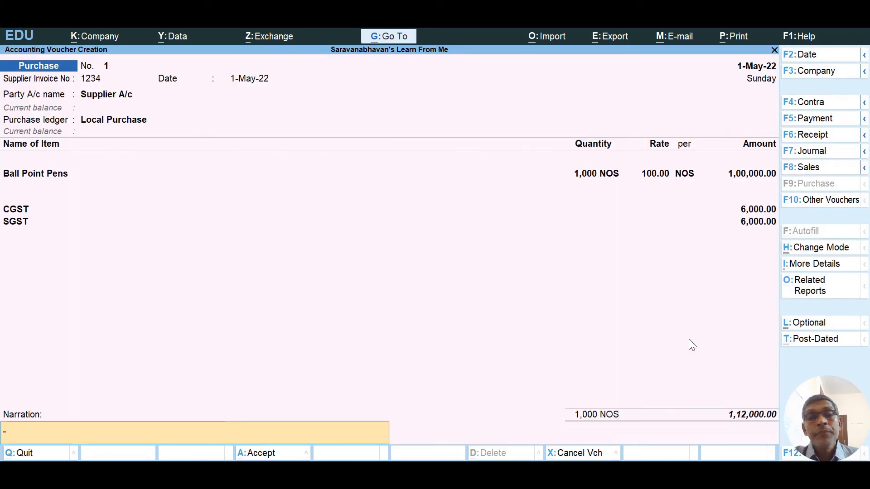
pyautogui.press('Return')
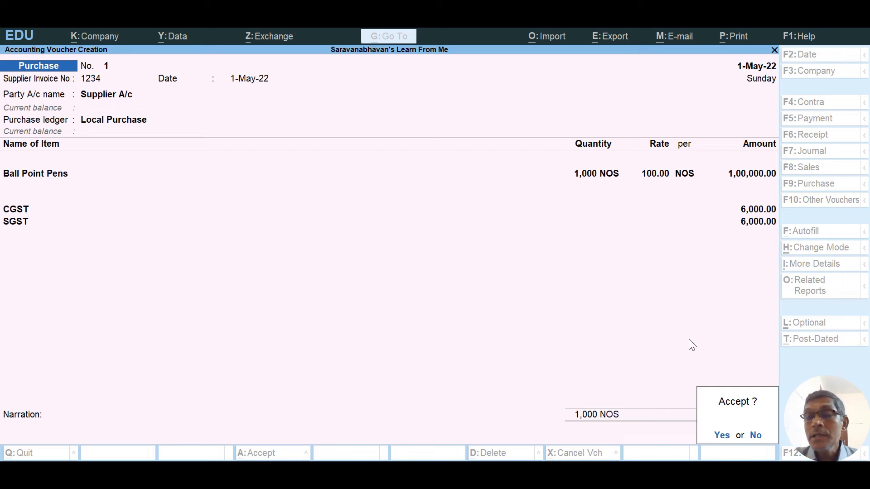
pyautogui.press('Return')
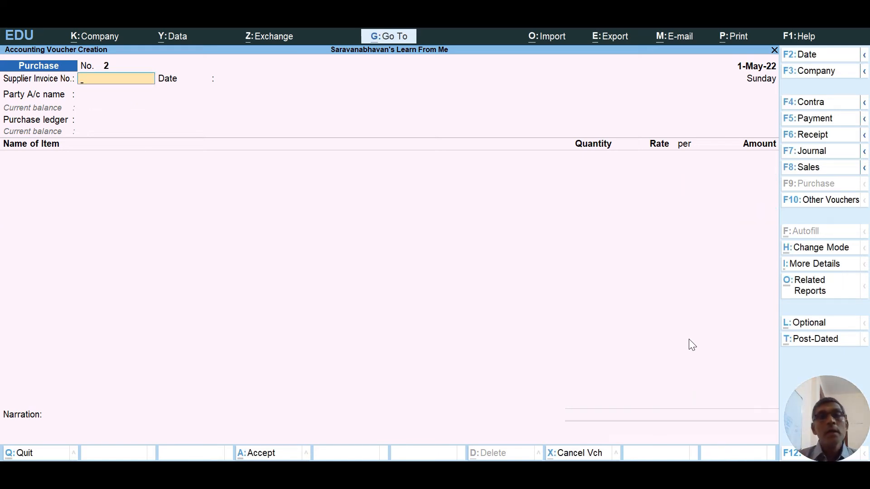
# Enter supplier invoice number 23456 and set the voucher date to 2-5-2022.
pyautogui.write('23456')
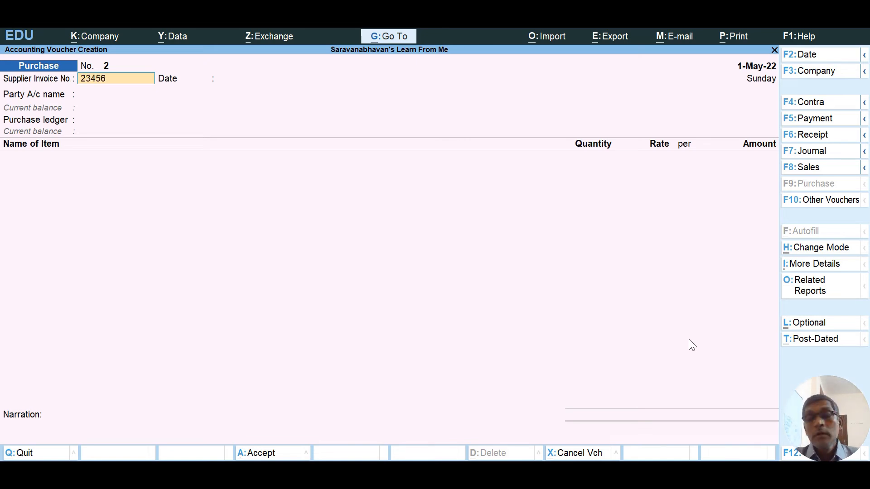
pyautogui.press('Return')
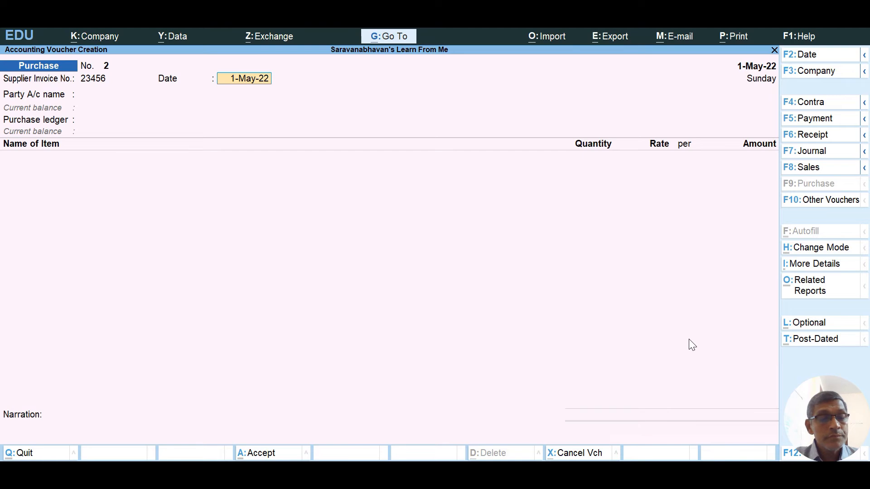
pyautogui.press('F2')
pyautogui.write('2-5-2022')
pyautogui.press('Return')
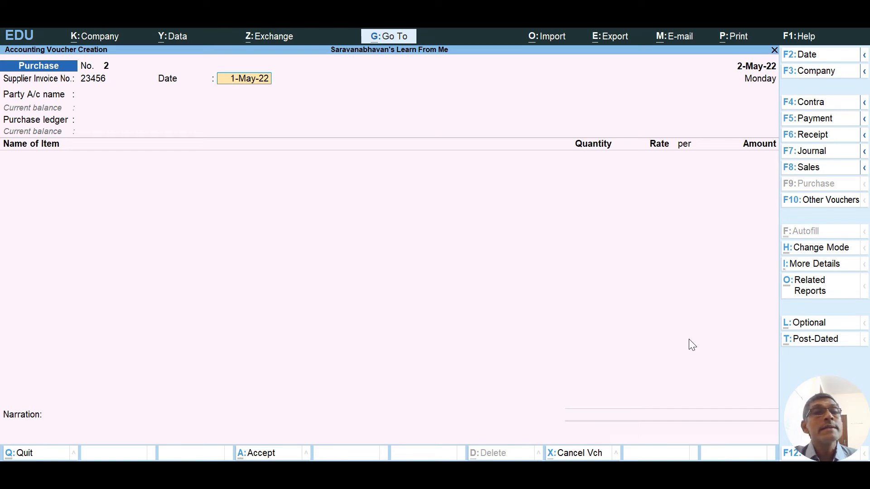
# In the Party A/c ledger list, choose to create a new ledger.
pyautogui.press('Return')
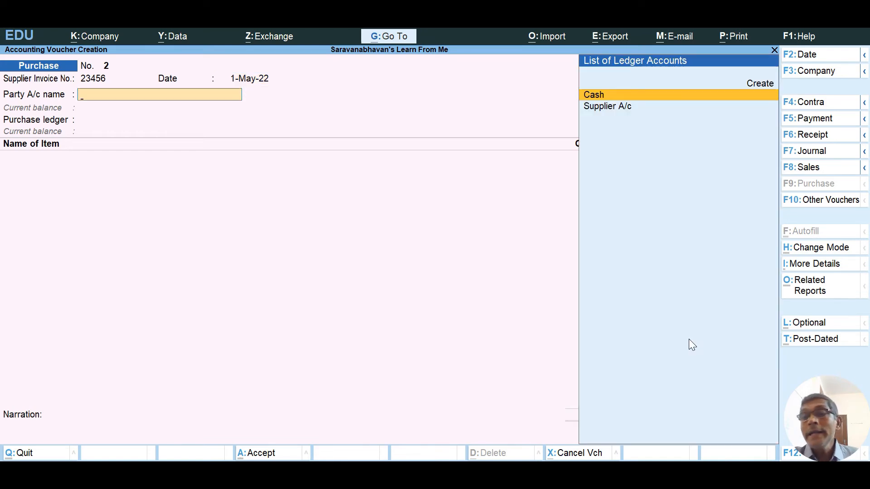
pyautogui.press('Down')
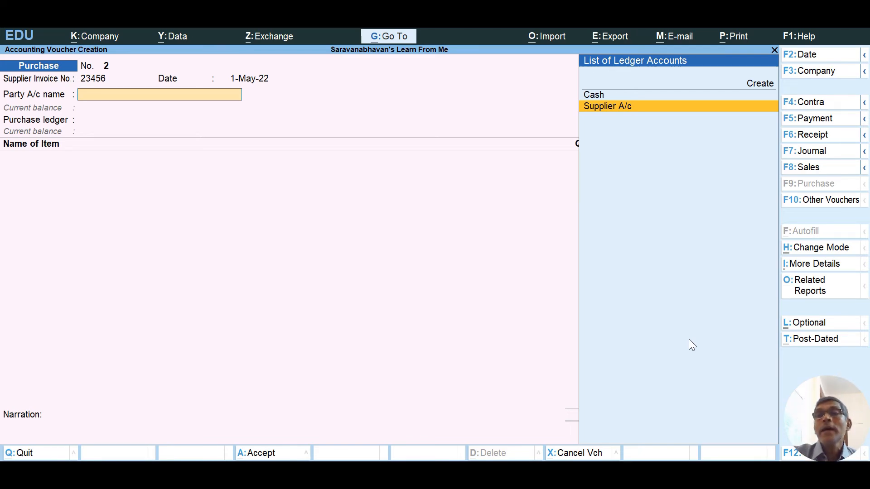
pyautogui.click(762, 84)
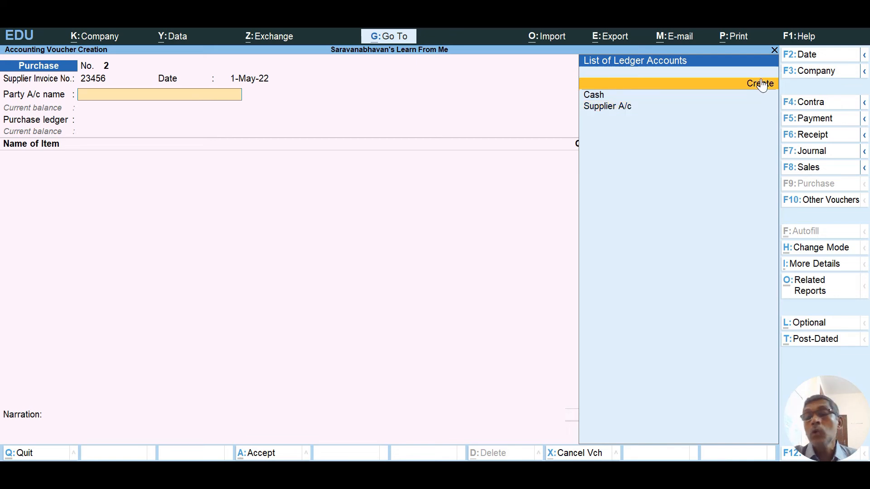
# Name the new party ledger Outside State Supplier.
pyautogui.click(761, 84)
pyautogui.write('O')
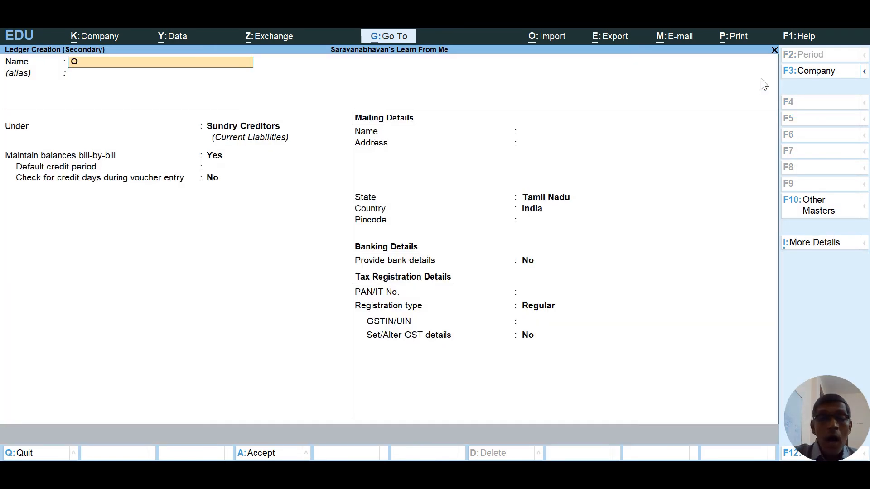
pyautogui.write('utside State Spupplier')
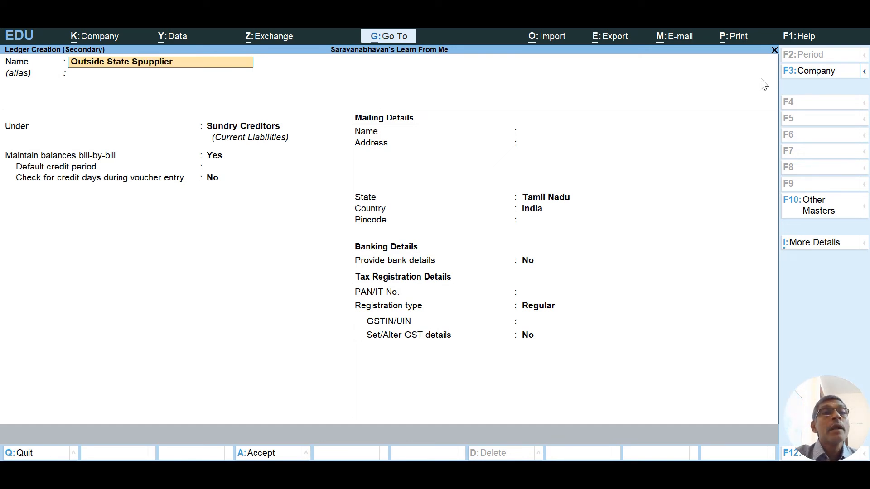
pyautogui.press('BackSpace')
pyautogui.press('BackSpace')
pyautogui.press('BackSpace')
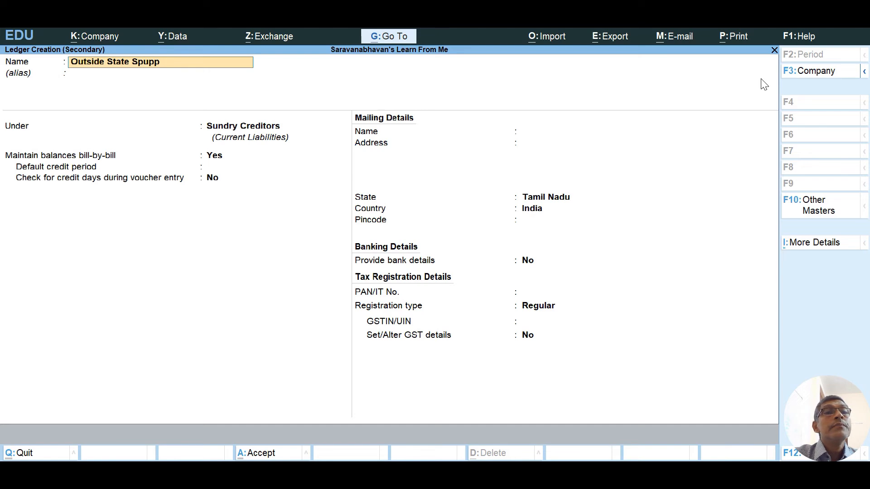
pyautogui.press('BackSpace')
pyautogui.press('BackSpace')
pyautogui.press('BackSpace')
pyautogui.press('BackSpace')
pyautogui.write('u')
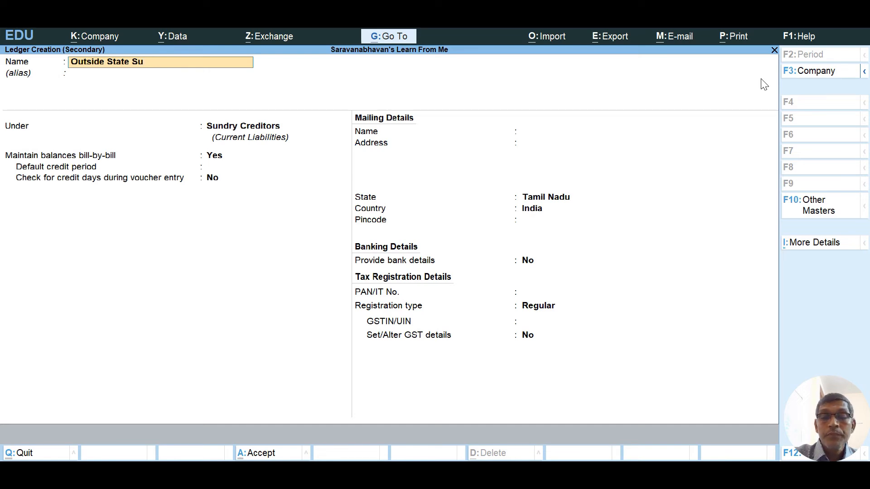
pyautogui.write('pplier')
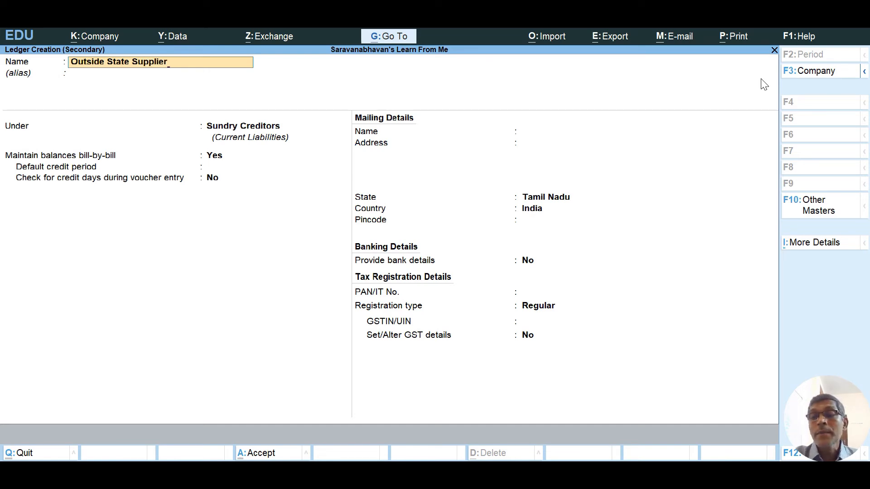
pyautogui.press('Return')
pyautogui.press('Return')
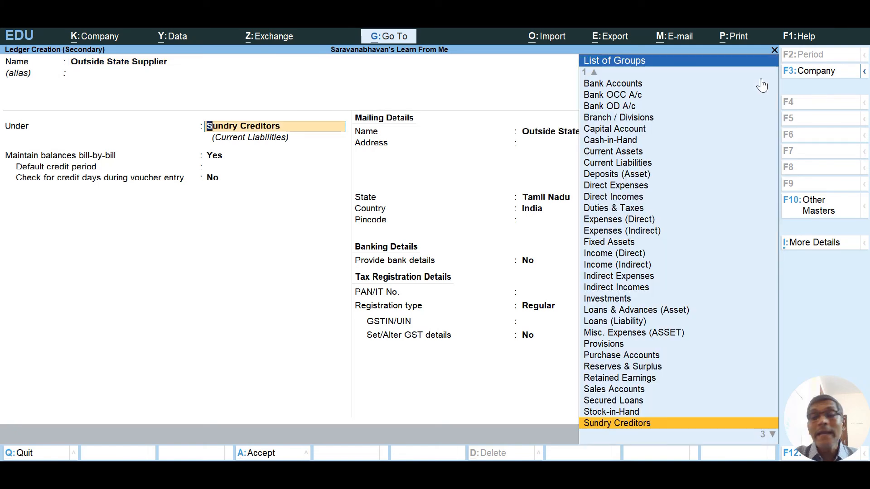
# Keep the ledger under Sundry Creditors and set its state to Kerala.
pyautogui.press('Return')
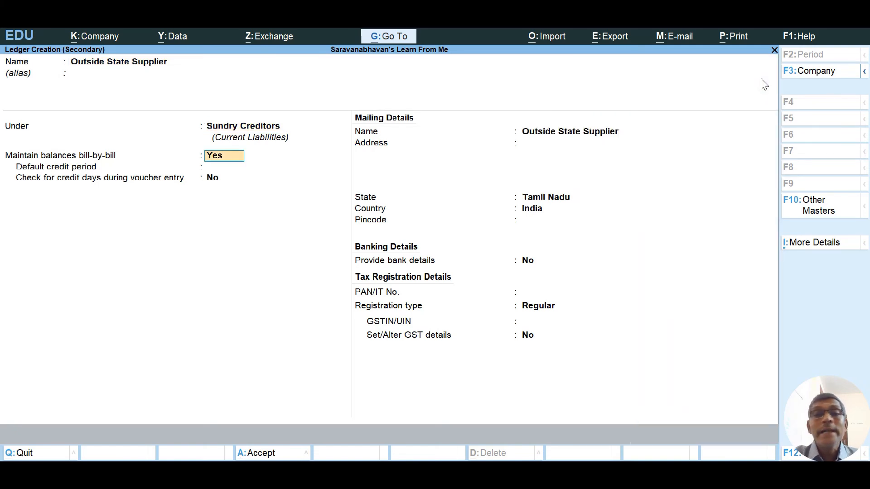
pyautogui.press('Return')
pyautogui.press('Return')
pyautogui.press('Return')
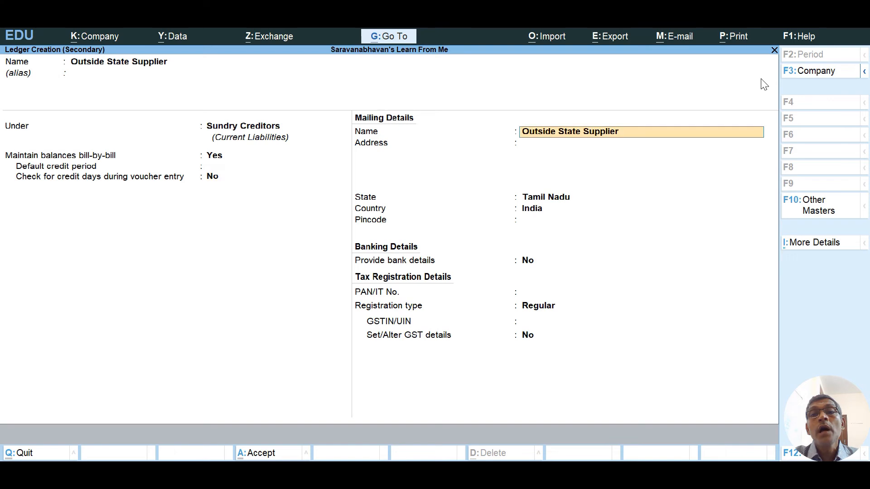
pyautogui.press('Return')
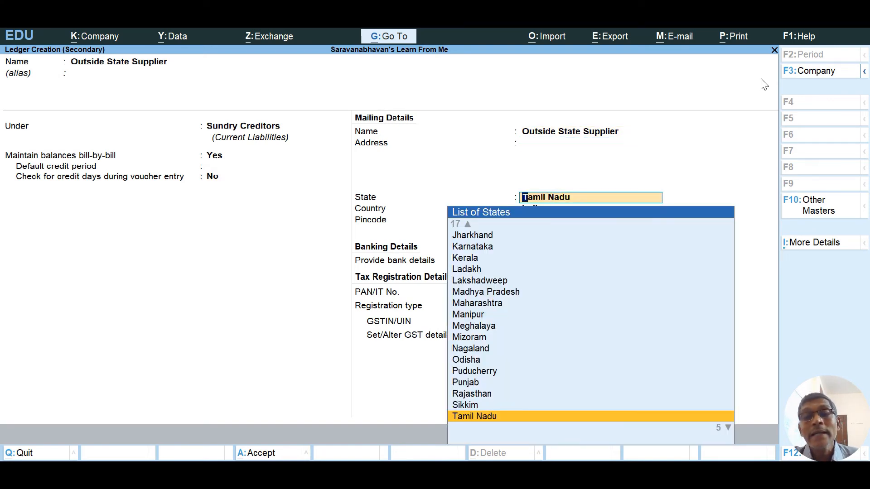
pyautogui.press('Down')
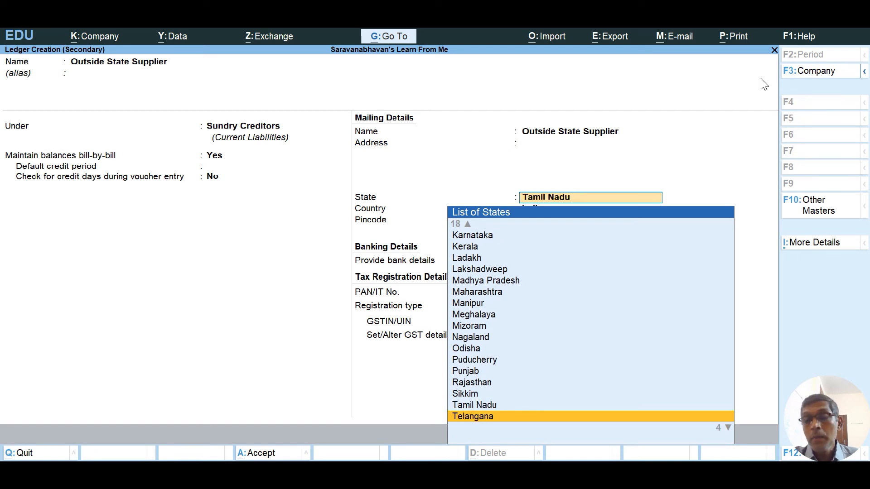
pyautogui.press('Up')
pyautogui.press('Down')
pyautogui.press('Down')
pyautogui.press('Down')
pyautogui.press('Down')
pyautogui.press('Down')
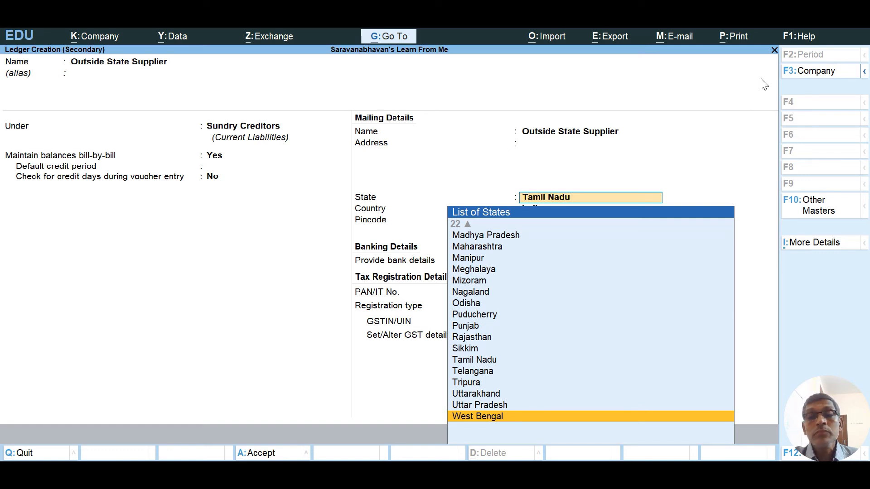
pyautogui.press('Up')
pyautogui.press('Up')
pyautogui.press('Up')
pyautogui.press('Up')
pyautogui.press('Up')
pyautogui.press('Up')
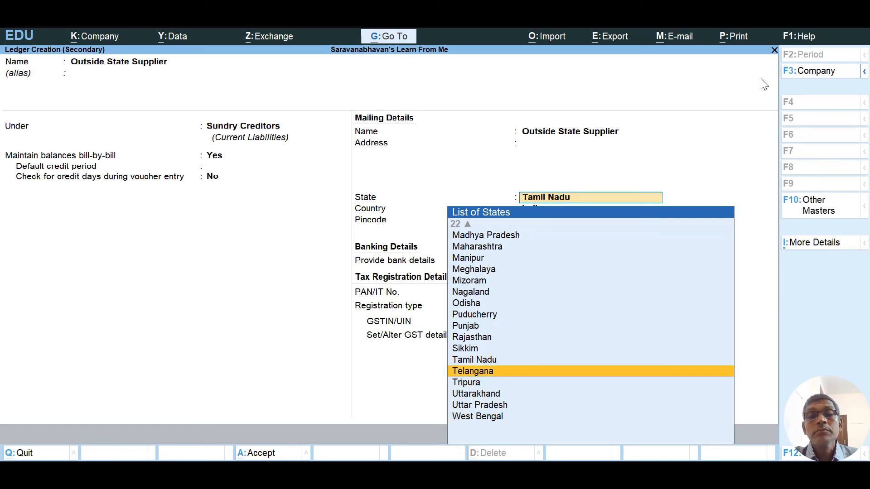
pyautogui.press('Up')
pyautogui.press('Up')
pyautogui.press('Up')
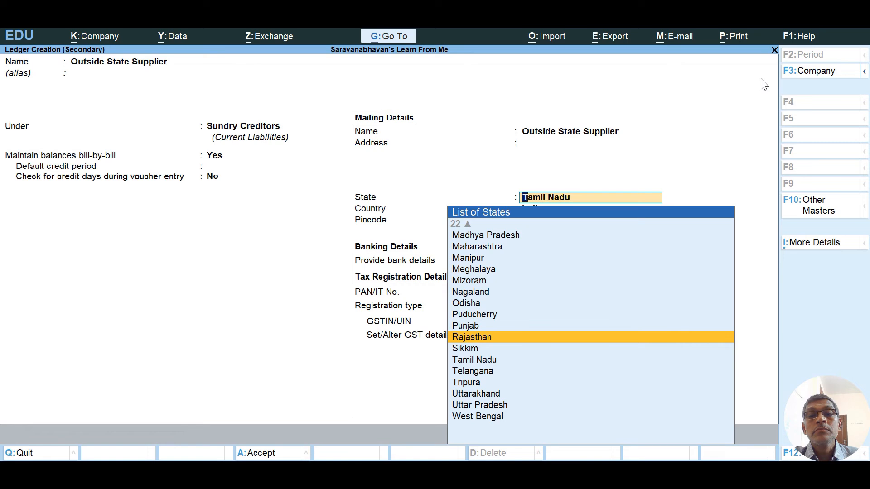
pyautogui.press('Up')
pyautogui.press('Up')
pyautogui.press('Up')
pyautogui.press('Up')
pyautogui.press('Up')
pyautogui.press('Up')
pyautogui.press('Up')
pyautogui.press('Up')
pyautogui.press('Up')
pyautogui.press('Up')
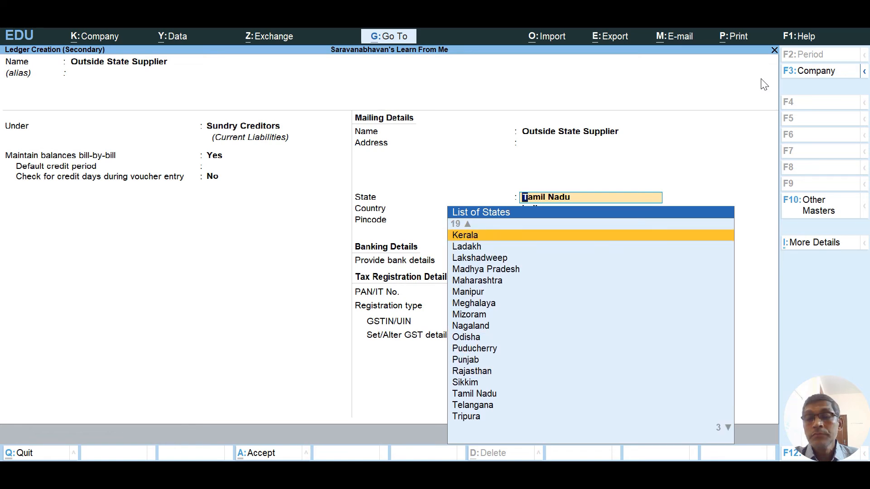
pyautogui.press('Return')
pyautogui.press('Return')
pyautogui.press('Return')
pyautogui.press('Return')
pyautogui.press('Return')
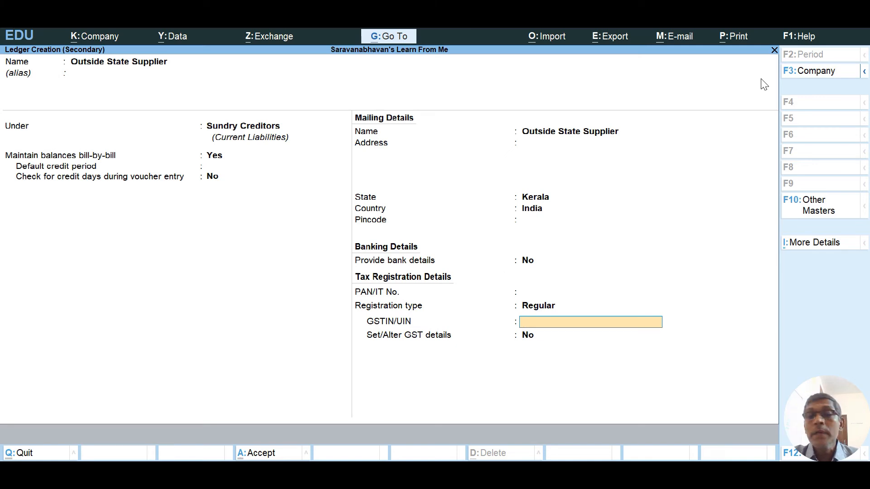
# Enter the supplier's Kerala GSTIN and dismiss the invalid-GSTIN warning.
pyautogui.write('3')
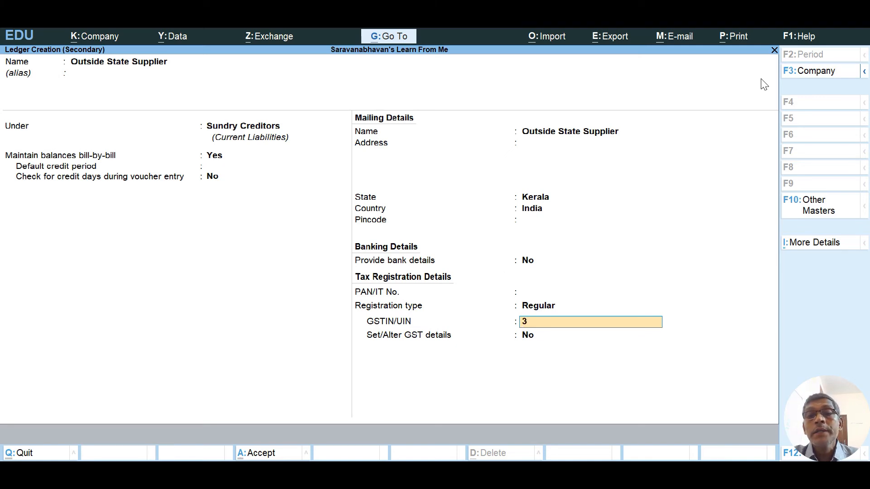
pyautogui.write('2AAA')
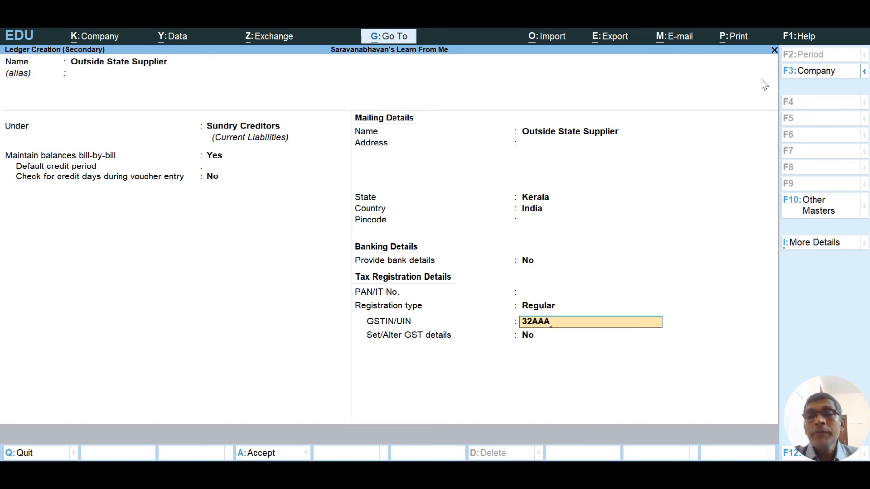
pyautogui.write('23')
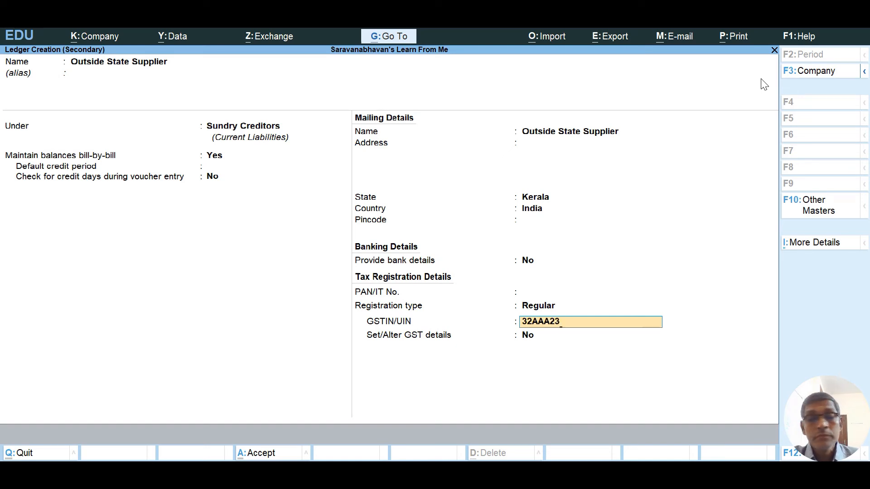
pyautogui.write('AA')
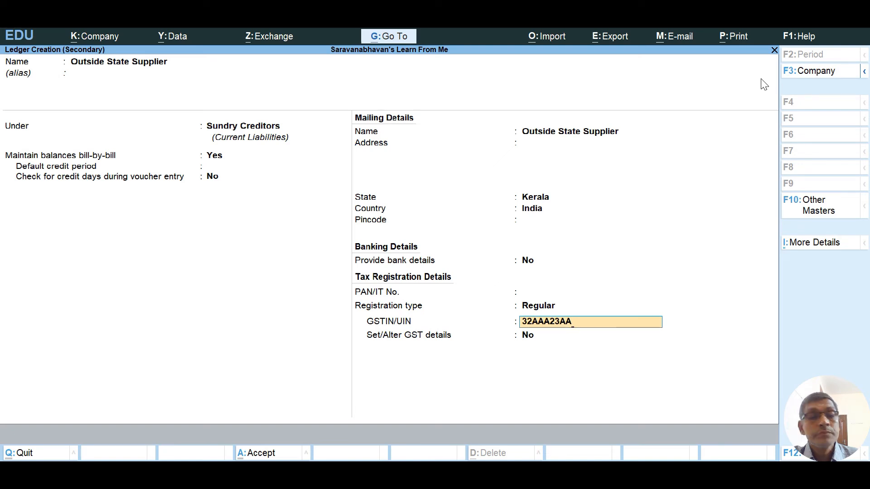
pyautogui.write('12')
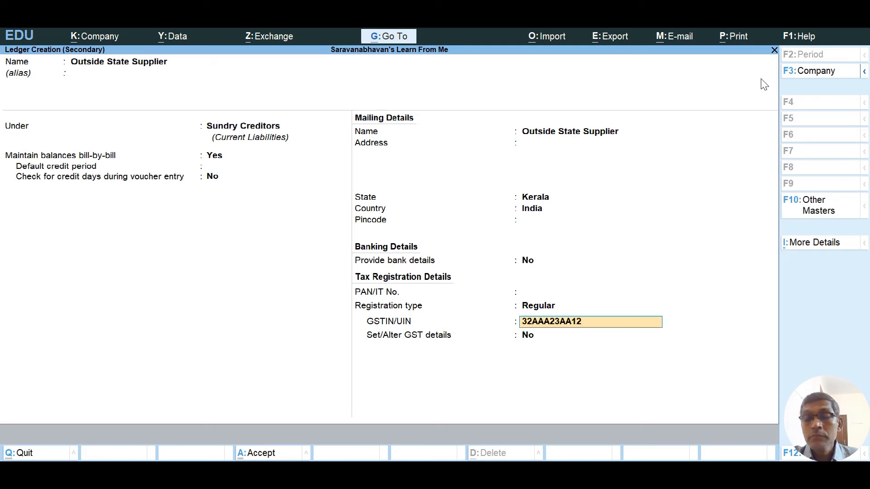
pyautogui.write('A')
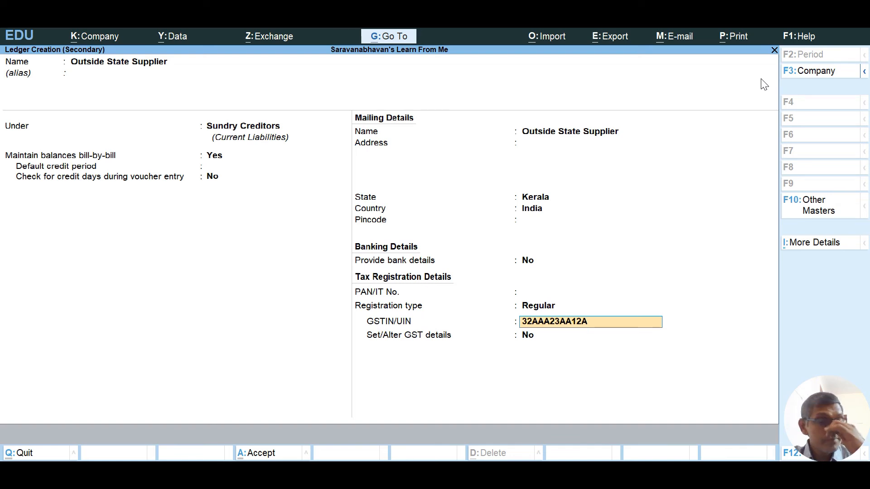
pyautogui.write('1')
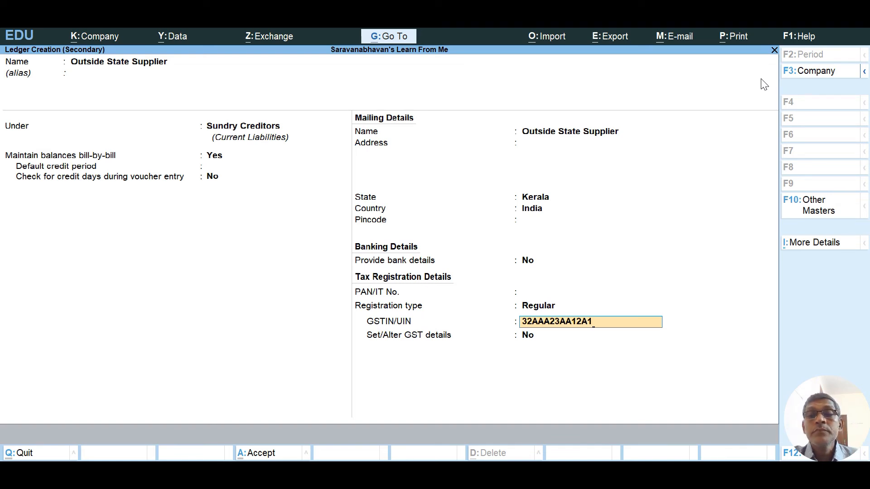
pyautogui.write('ZA')
pyautogui.press('Return')
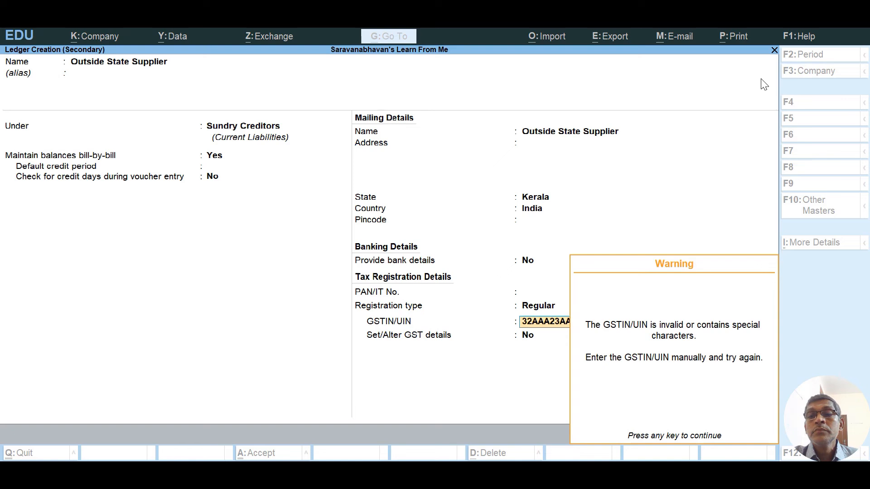
pyautogui.press('Return')
pyautogui.press('Return')
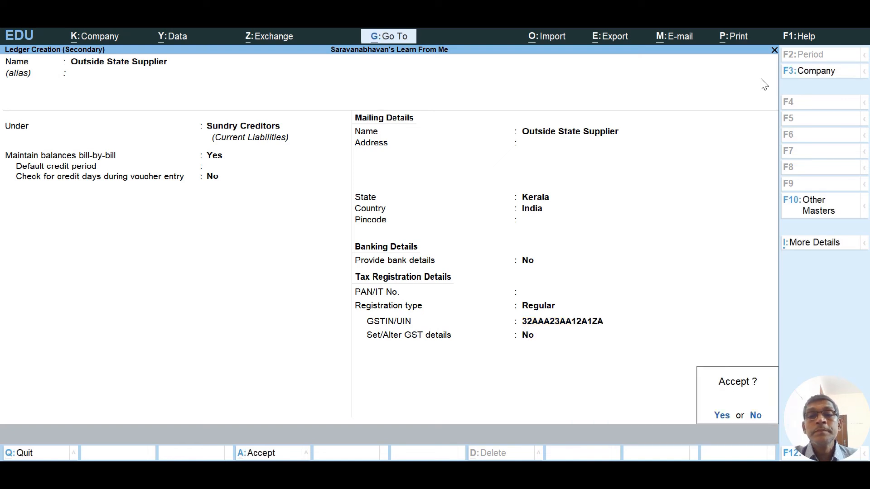
# Save the Outside State Supplier ledger and choose Outside State Purchase as the purchase ledger.
pyautogui.press('Return')
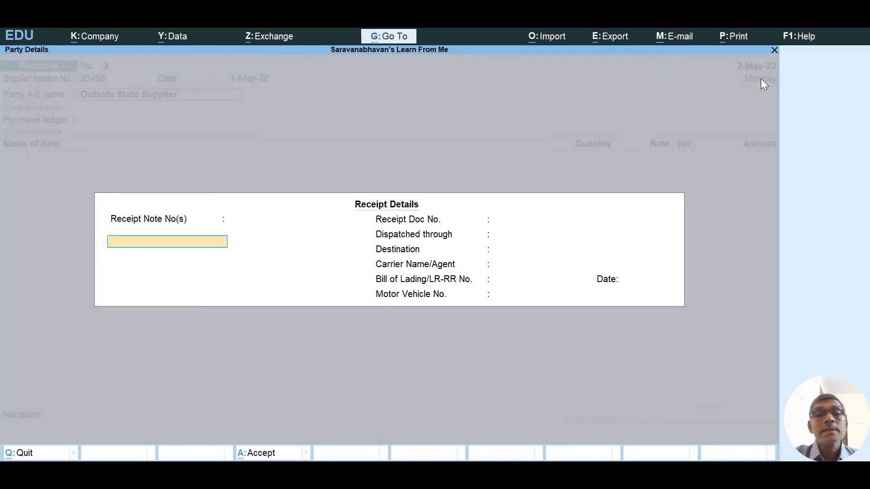
pyautogui.press('Return')
pyautogui.press('Return')
pyautogui.press('Return')
pyautogui.press('Return')
pyautogui.press('Return')
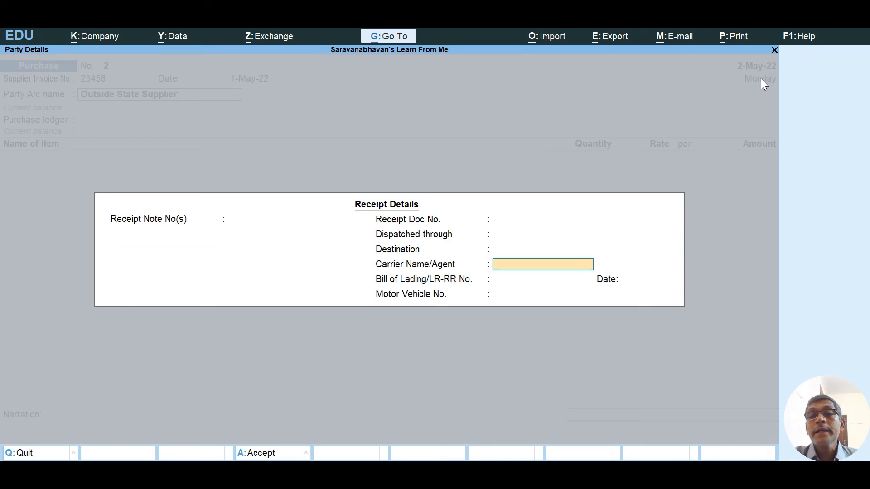
pyautogui.press('Return')
pyautogui.press('Return')
pyautogui.press('Return')
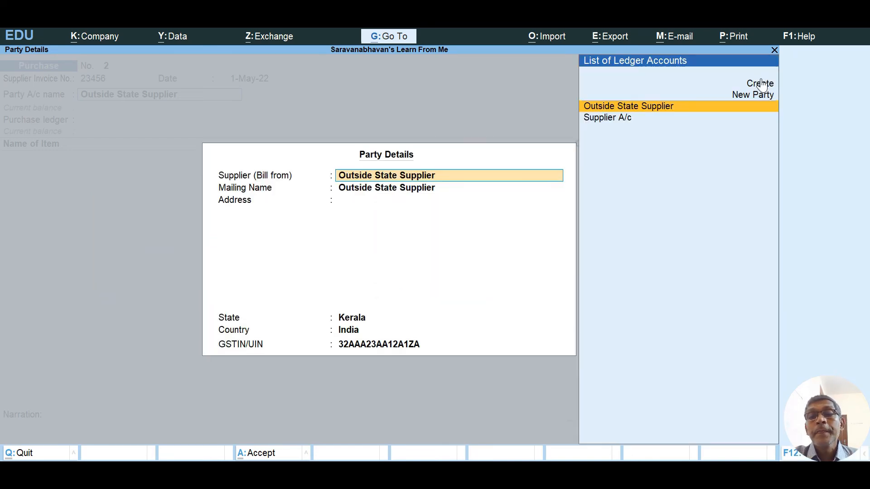
pyautogui.press('Return')
pyautogui.press('Return')
pyautogui.press('Return')
pyautogui.press('Return')
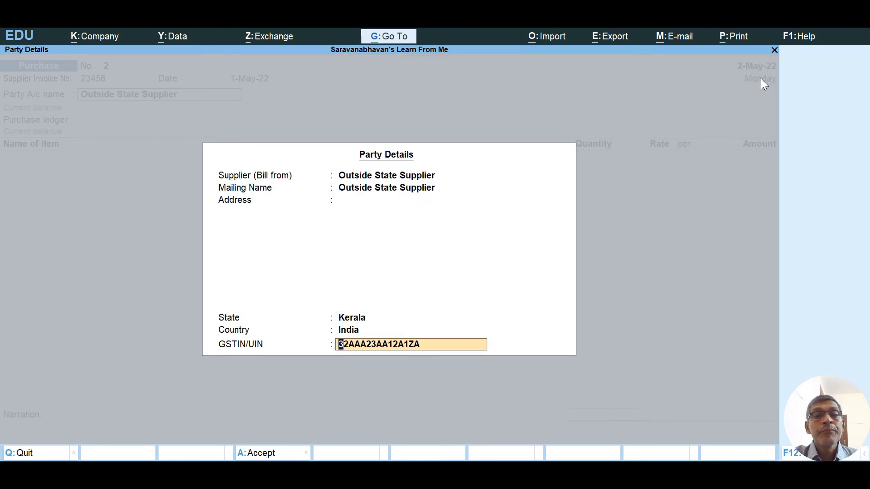
pyautogui.press('Return')
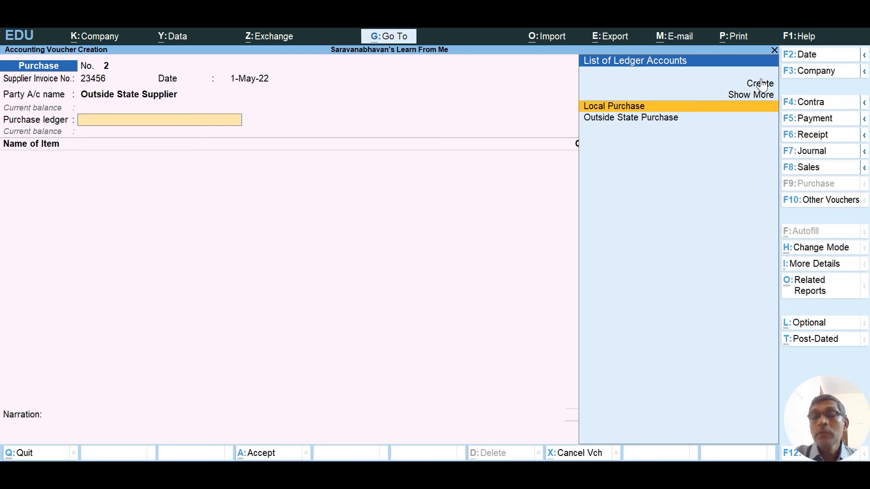
pyautogui.press('Down')
pyautogui.press('Return')
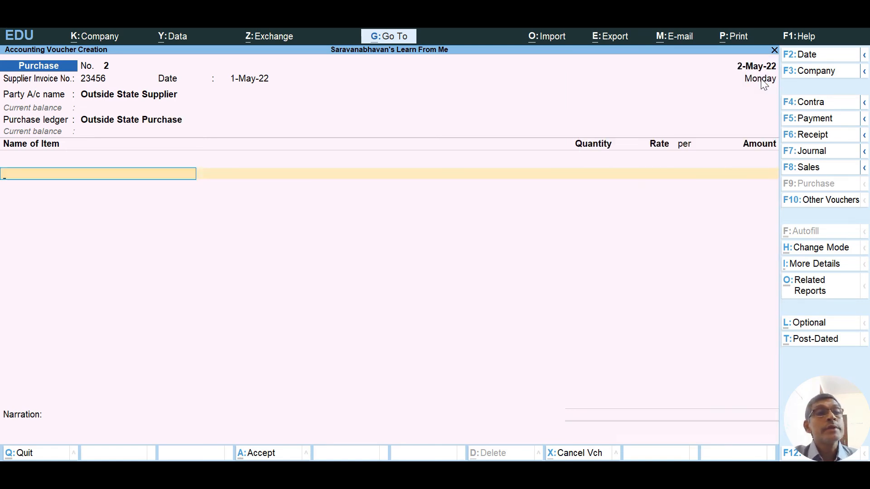
# Enter Ball Point Pens, 200 NOS at 120.00, then add an IGST line of 2,880.00.
pyautogui.write('Ba')
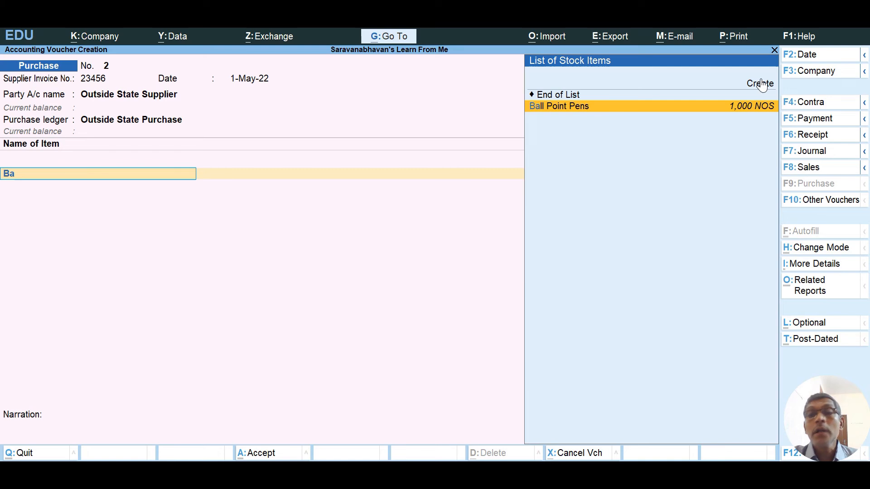
pyautogui.press('Return')
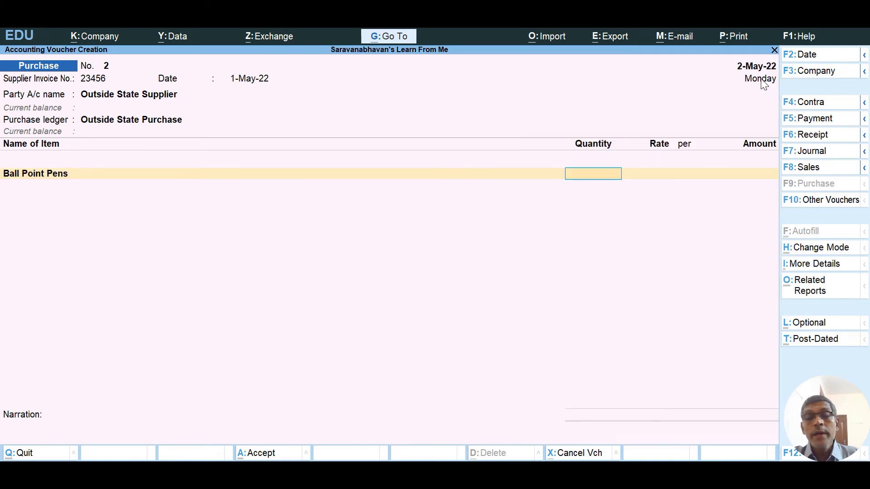
pyautogui.write('200')
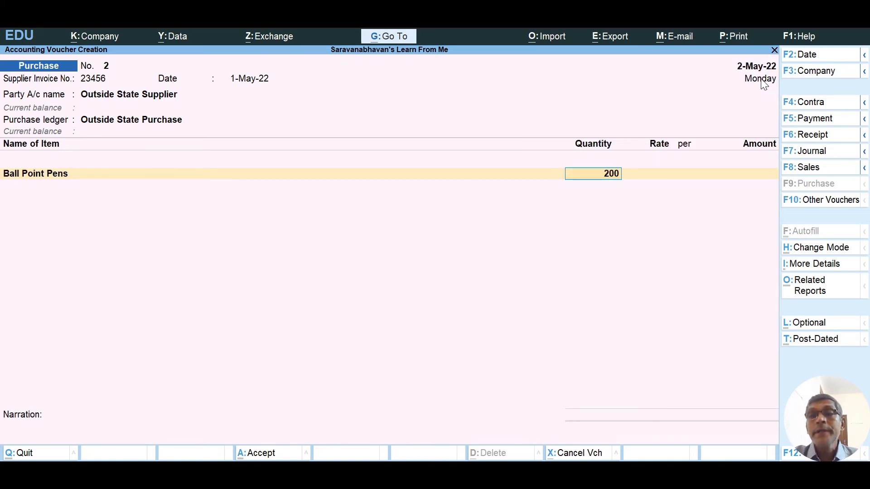
pyautogui.press('Return')
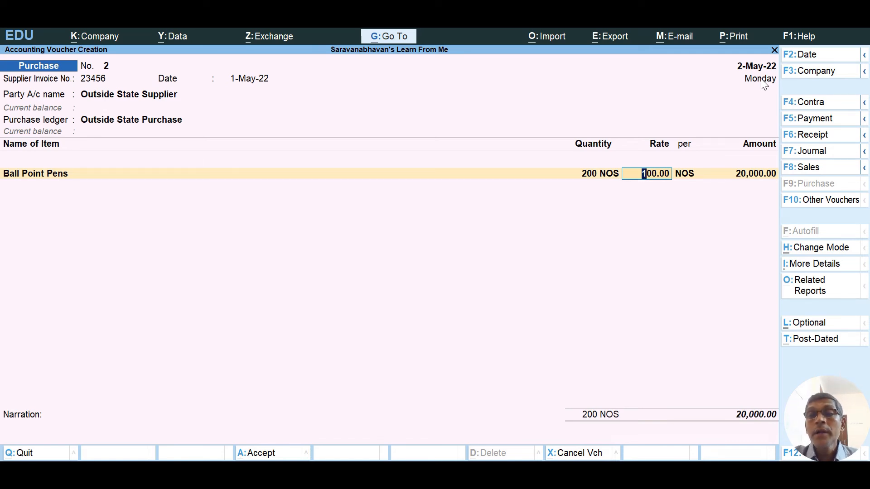
pyautogui.write('120')
pyautogui.press('Return')
pyautogui.press('Return')
pyautogui.press('Return')
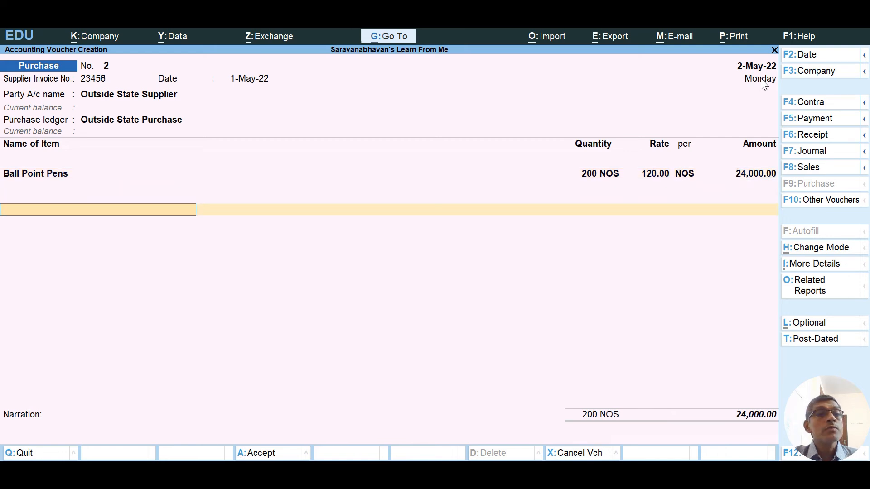
pyautogui.write('I')
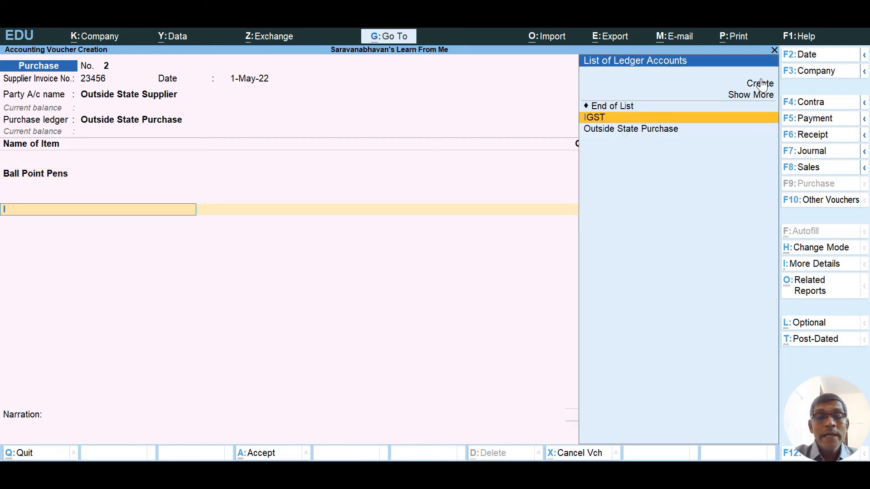
pyautogui.write('g')
pyautogui.press('Return')
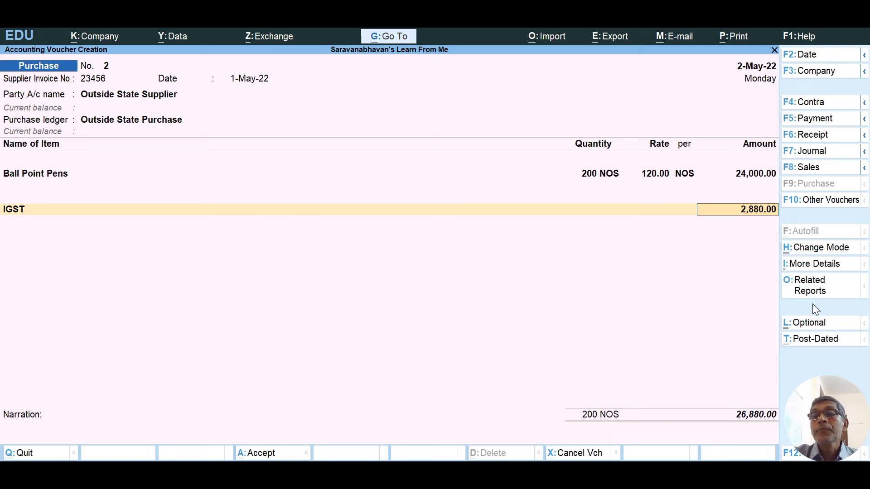
# Review the GST Tax Analysis in detailed view: 24,000.00 interstate taxable with 2,880.00 IGST.
pyautogui.click(807, 290)
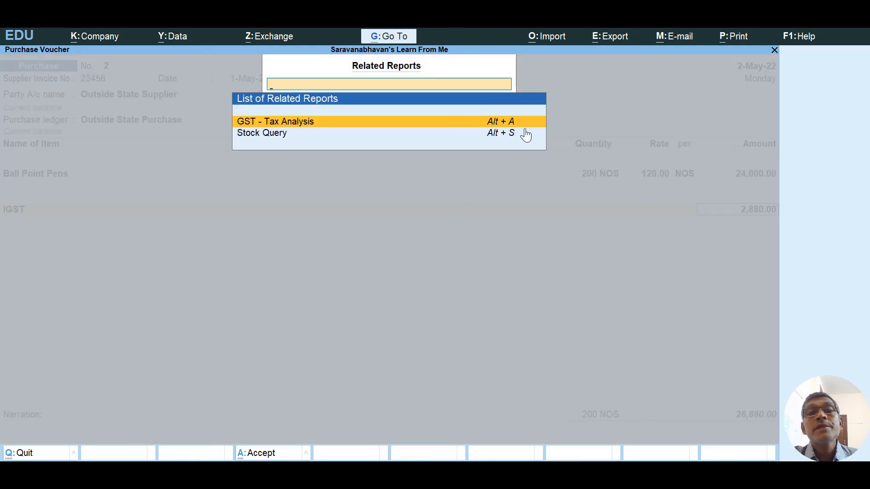
pyautogui.press('Return')
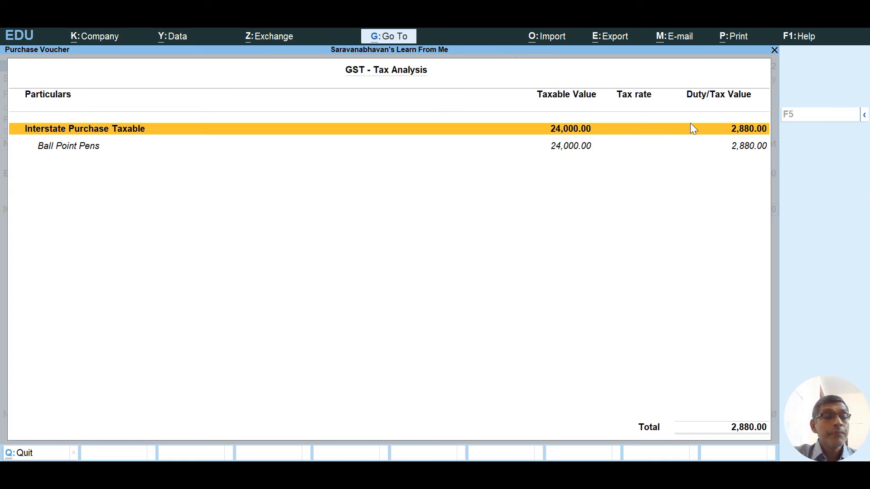
pyautogui.press('Escape')
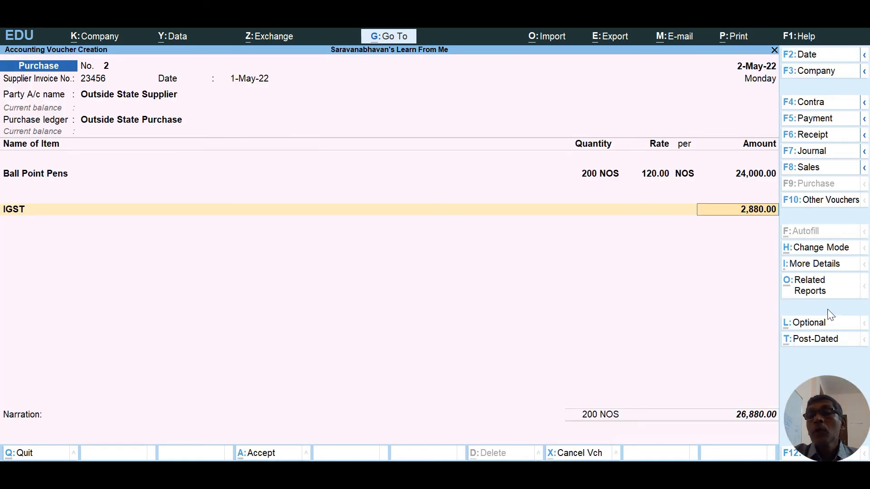
pyautogui.click(811, 291)
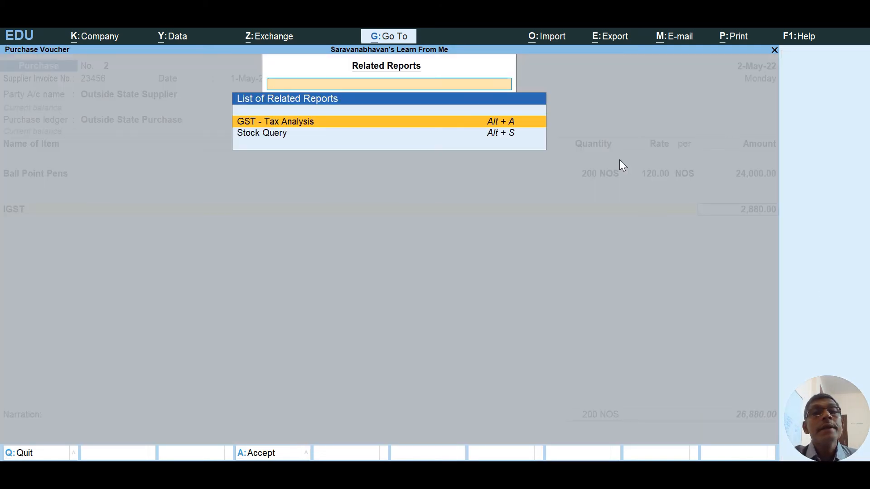
pyautogui.press('Return')
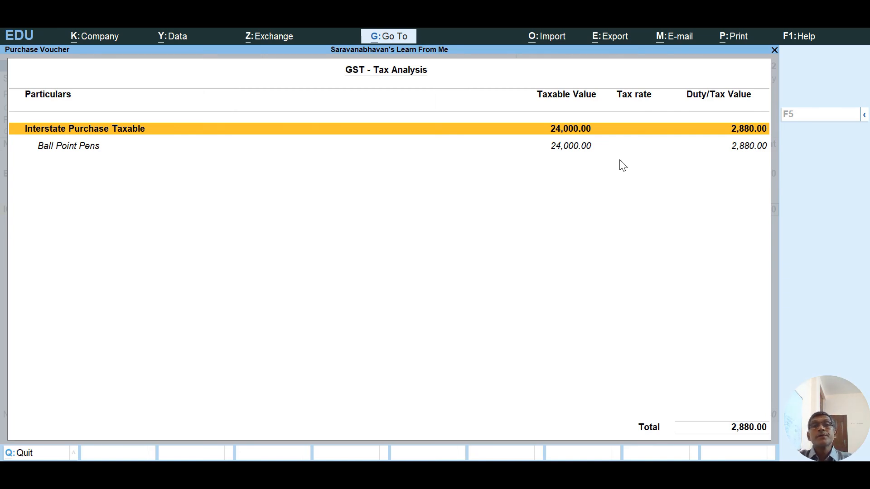
pyautogui.press('alt+XF86AudioMute')
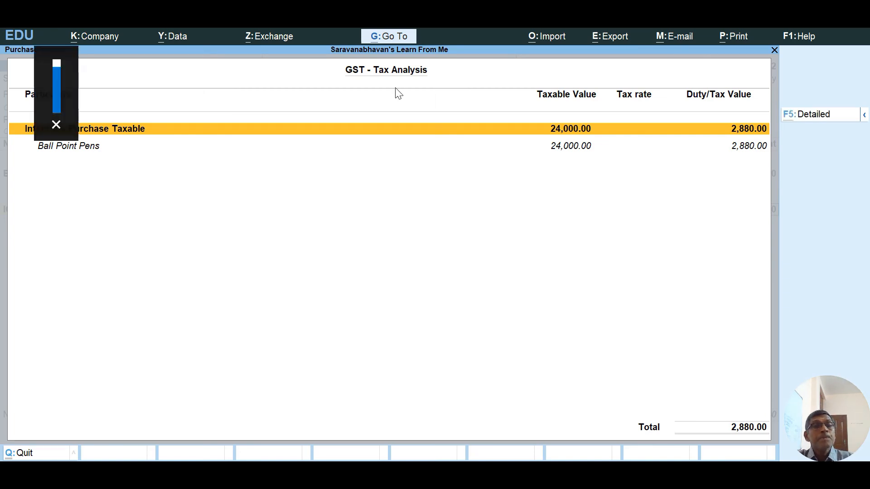
pyautogui.press('Escape')
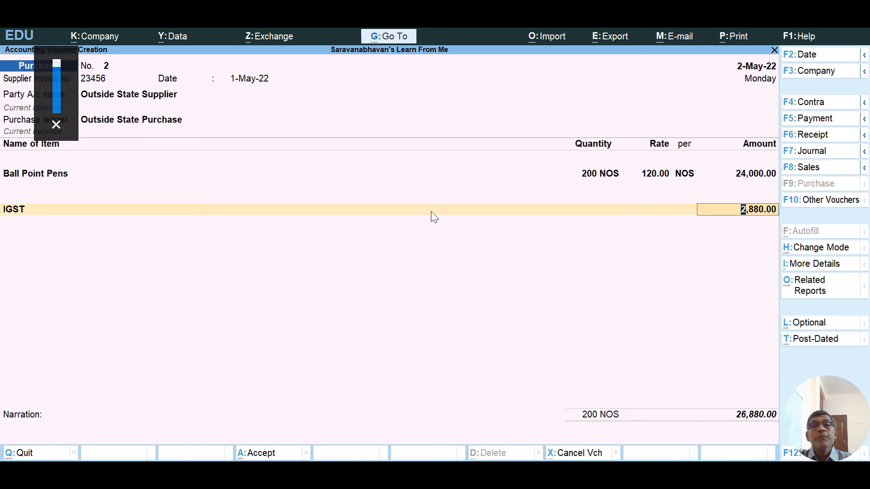
pyautogui.click(811, 286)
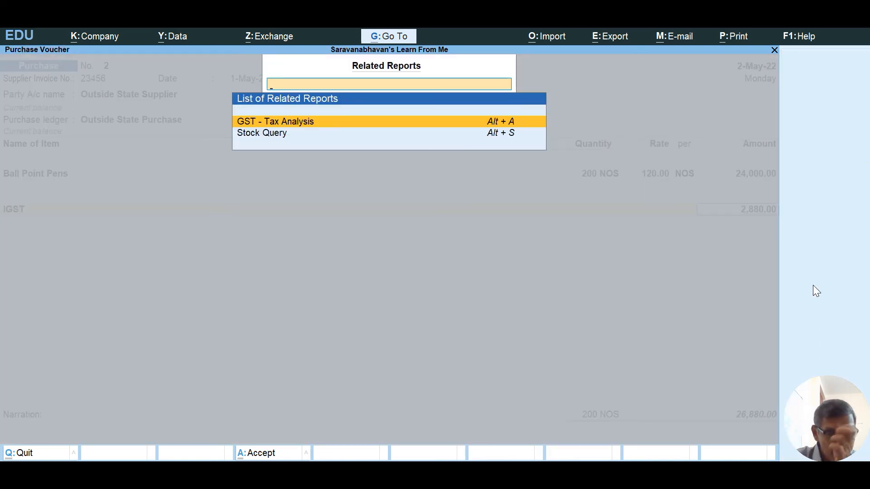
pyautogui.press('Return')
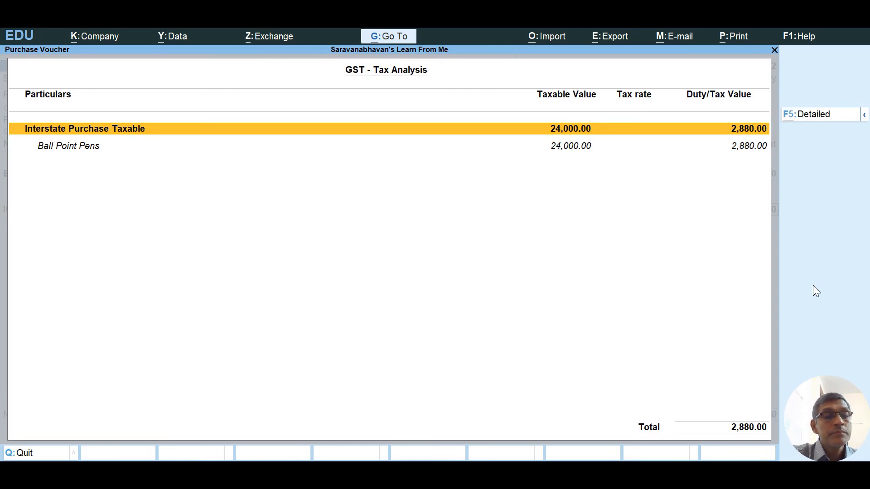
pyautogui.press('F5')
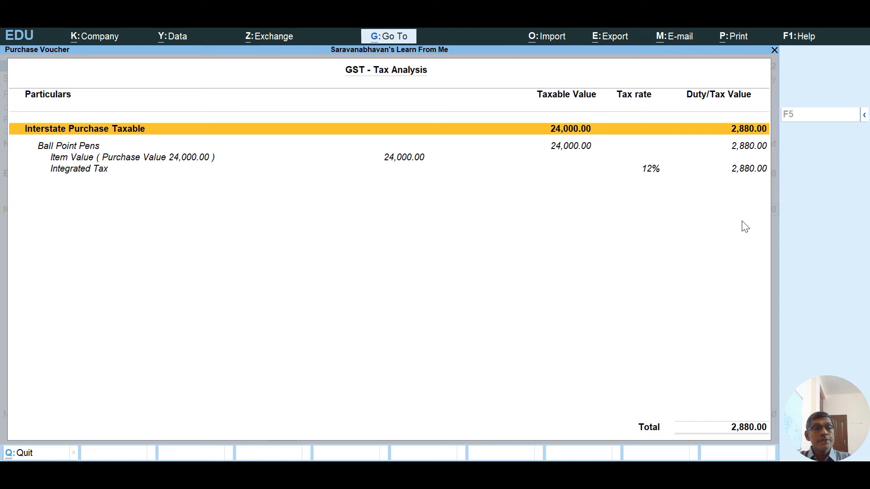
# Return to the voucher and record the 26,880.00 bill as a new reference.
pyautogui.press('Escape')
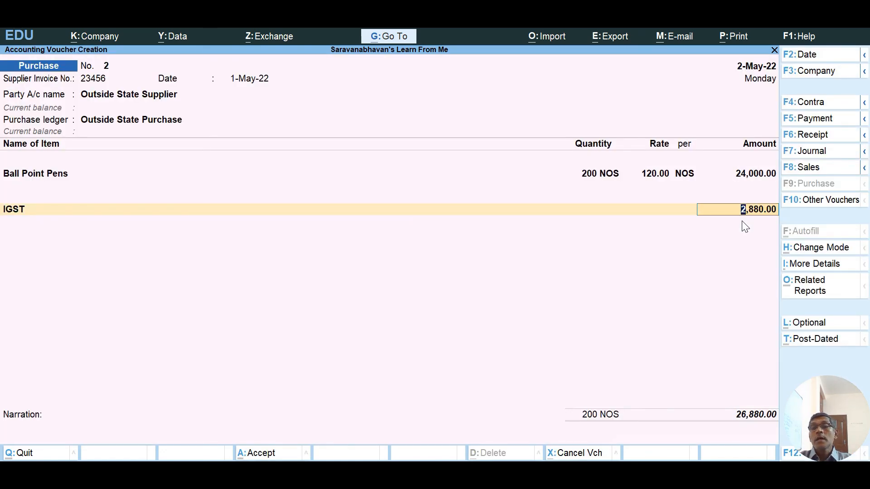
pyautogui.press('Return')
pyautogui.press('Return')
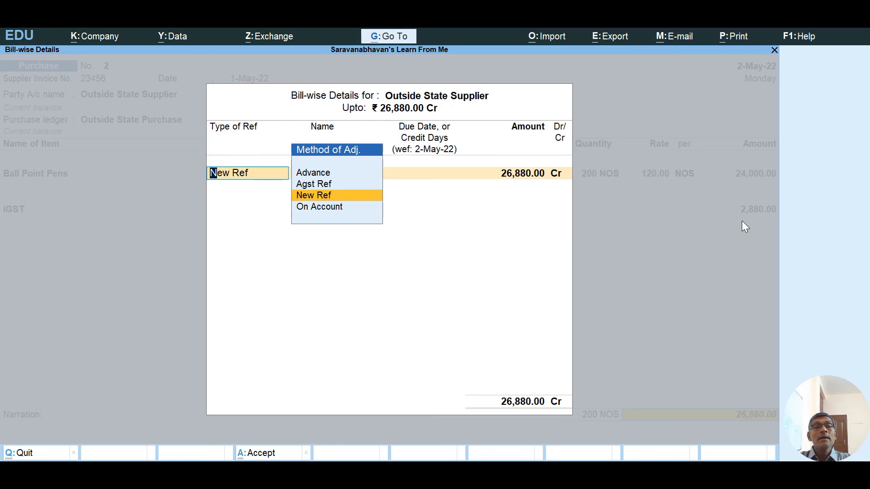
pyautogui.press('Return')
pyautogui.press('Return')
pyautogui.press('Return')
pyautogui.press('Return')
pyautogui.press('Return')
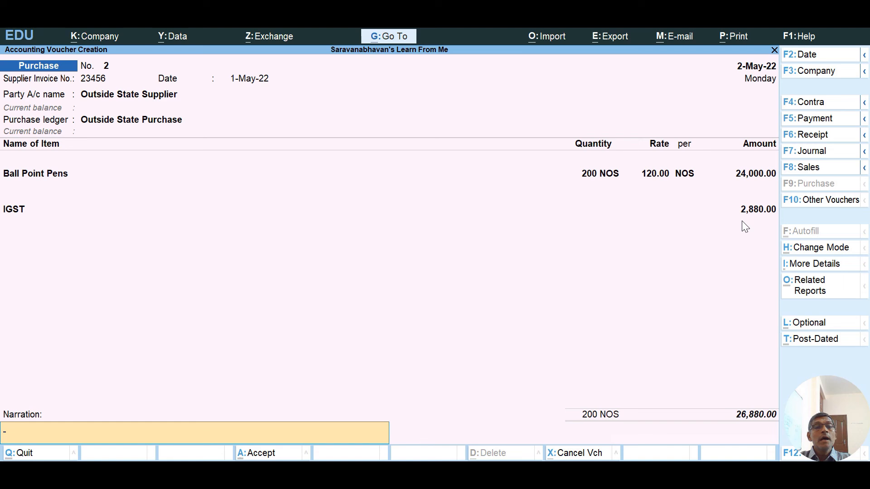
pyautogui.press('Return')
pyautogui.press('Return')
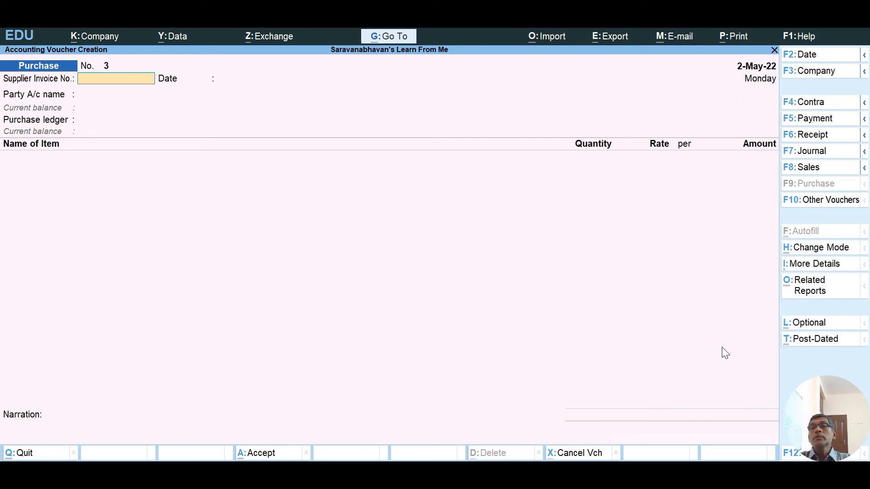
# Open a new Sales voucher and choose to create a new party ledger for the customer.
pyautogui.click(822, 171)
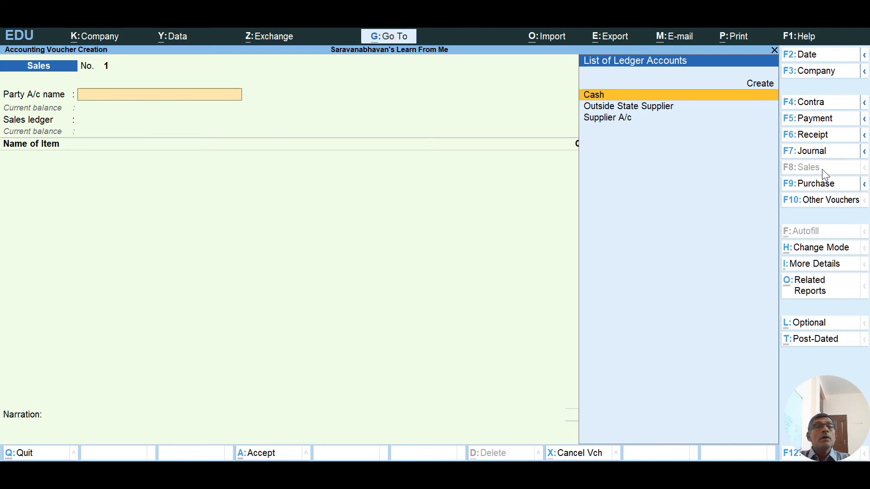
pyautogui.press('Down')
pyautogui.press('Down')
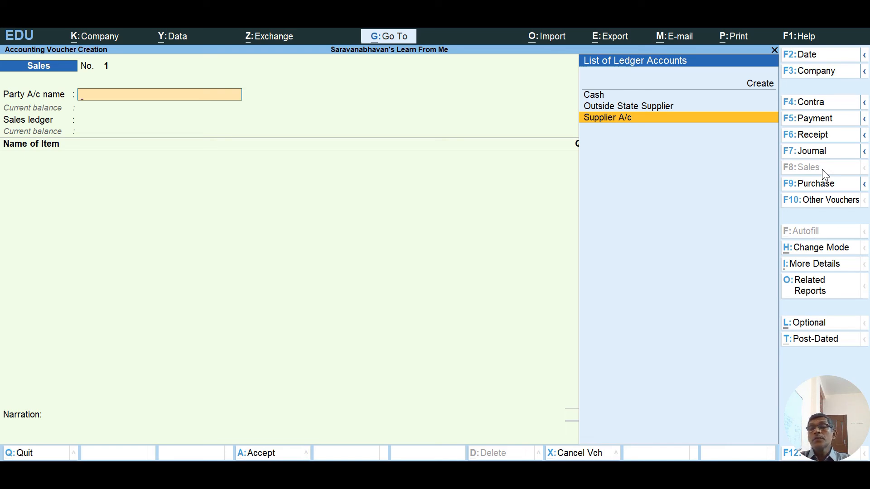
pyautogui.click(763, 88)
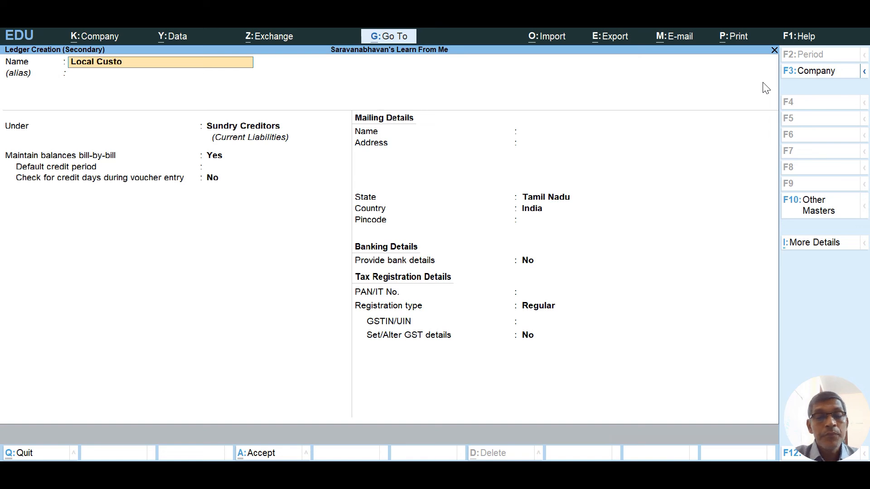
# Place the new Local Customer ledger under the Sundry Debtors group.
pyautogui.press('Return')
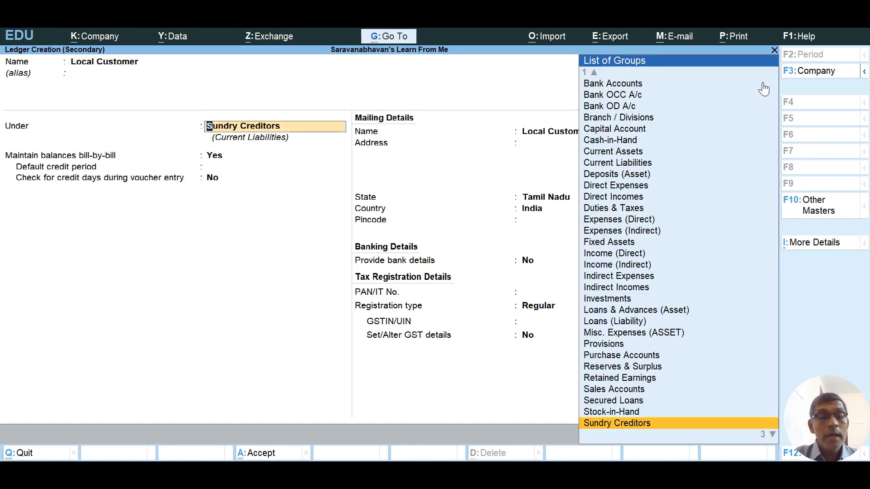
pyautogui.write('Su')
pyautogui.press('Down')
pyautogui.press('Down')
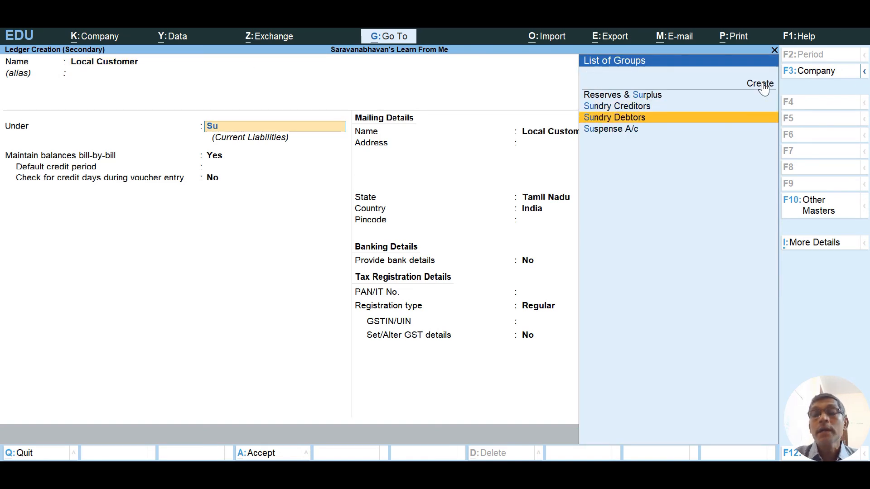
pyautogui.press('Return')
pyautogui.press('Return')
pyautogui.press('Return')
pyautogui.press('Return')
pyautogui.press('Return')
pyautogui.press('Return')
pyautogui.press('Return')
pyautogui.press('Return')
pyautogui.press('Return')
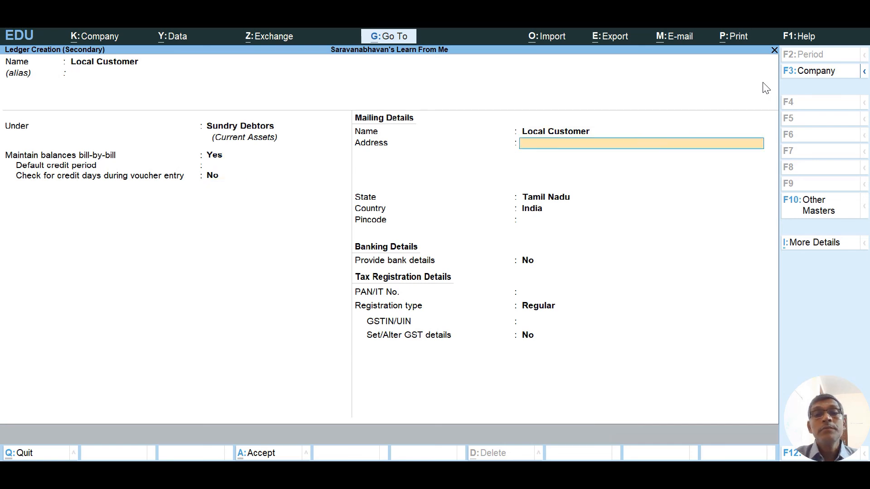
pyautogui.press('Return')
pyautogui.press('Return')
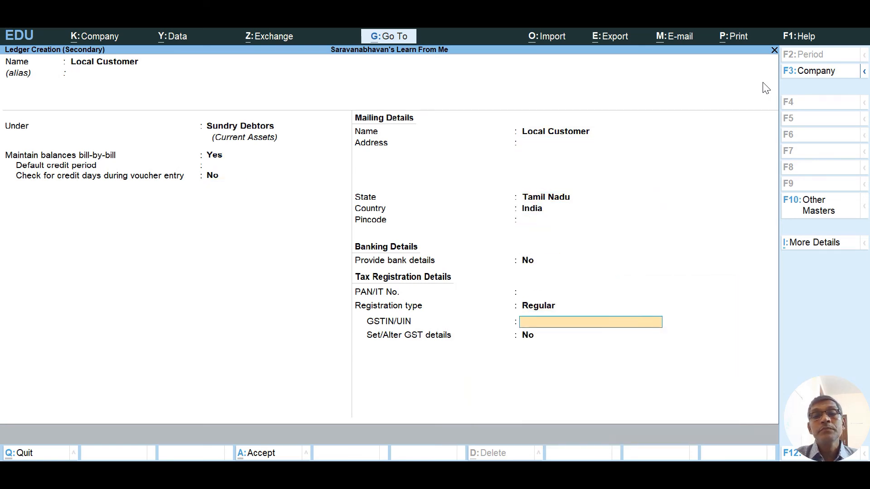
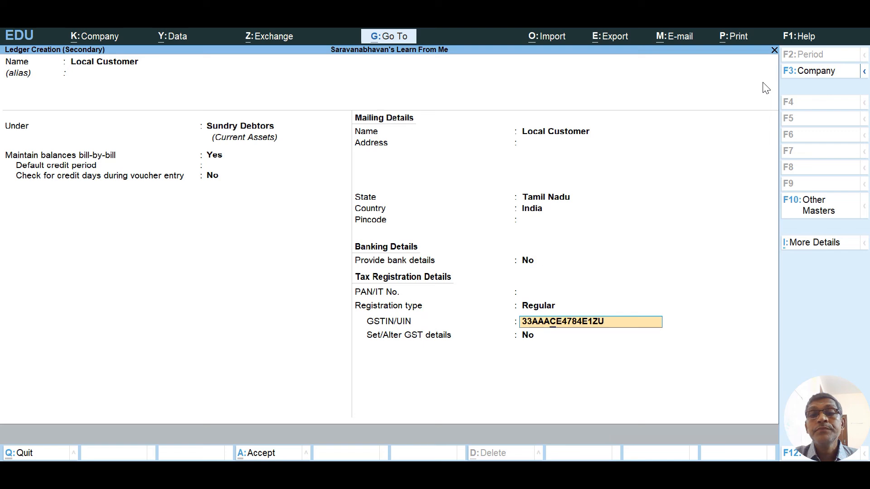
# Enter the corrected Tamil Nadu GSTIN with Regular registration, save the ledger, and skip dispatch details.
pyautogui.write('M')
pyautogui.press('Return')
pyautogui.press('Return')
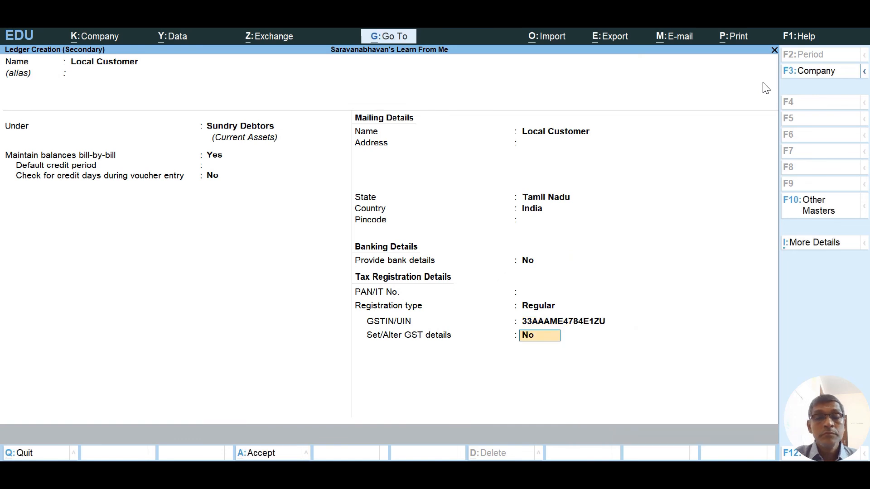
pyautogui.press('Return')
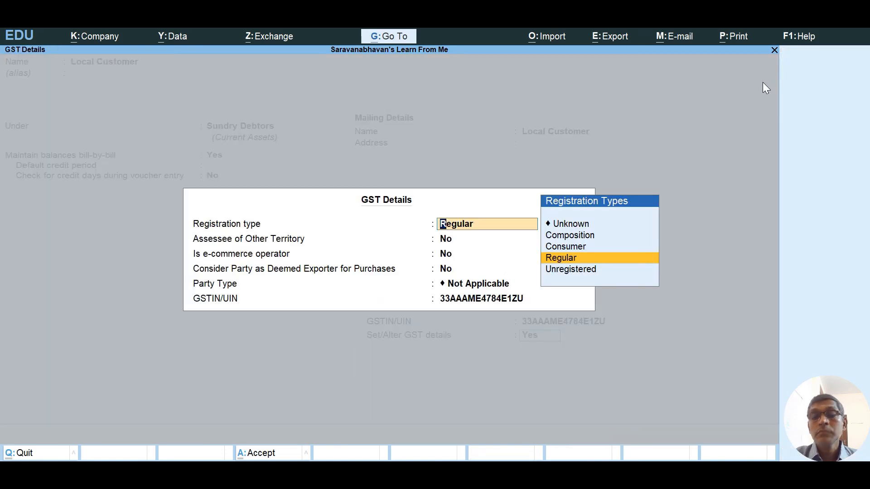
pyautogui.press('Return')
pyautogui.press('Return')
pyautogui.press('Return')
pyautogui.press('Return')
pyautogui.press('Return')
pyautogui.press('Return')
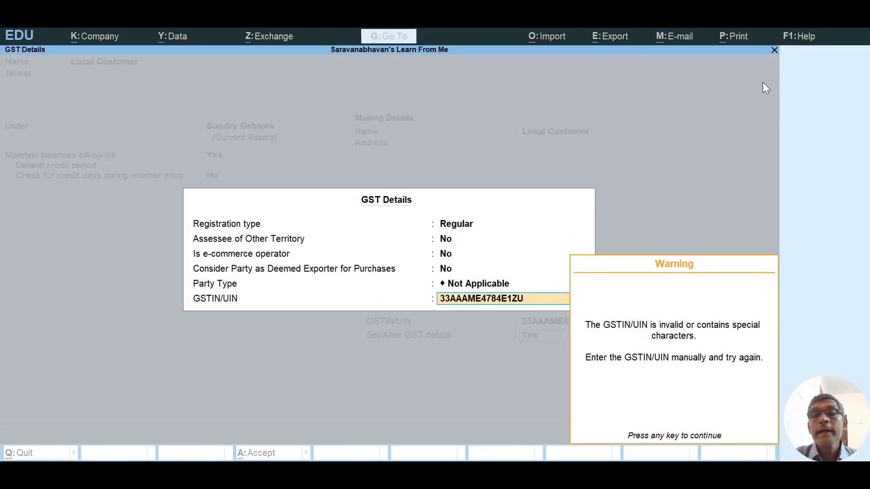
pyautogui.press('Return')
pyautogui.press('Return')
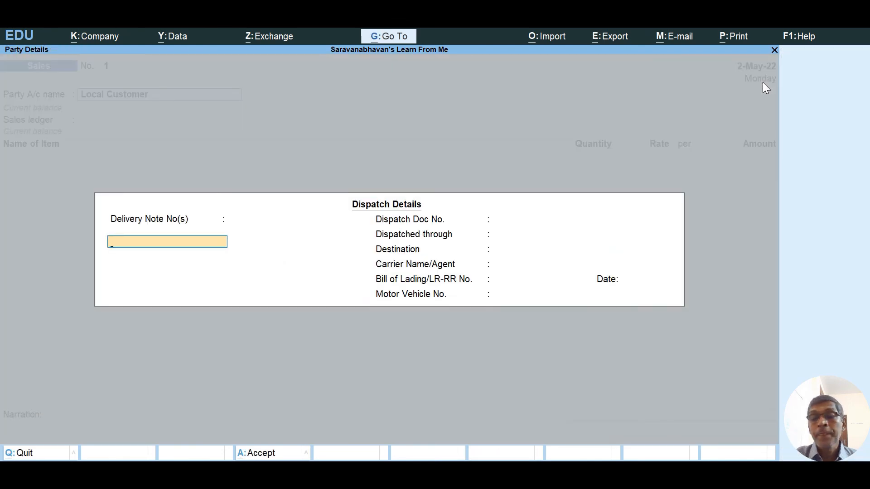
pyautogui.press('Return')
pyautogui.press('Return')
pyautogui.press('Return')
pyautogui.press('Return')
pyautogui.press('Return')
pyautogui.press('Return')
pyautogui.press('Return')
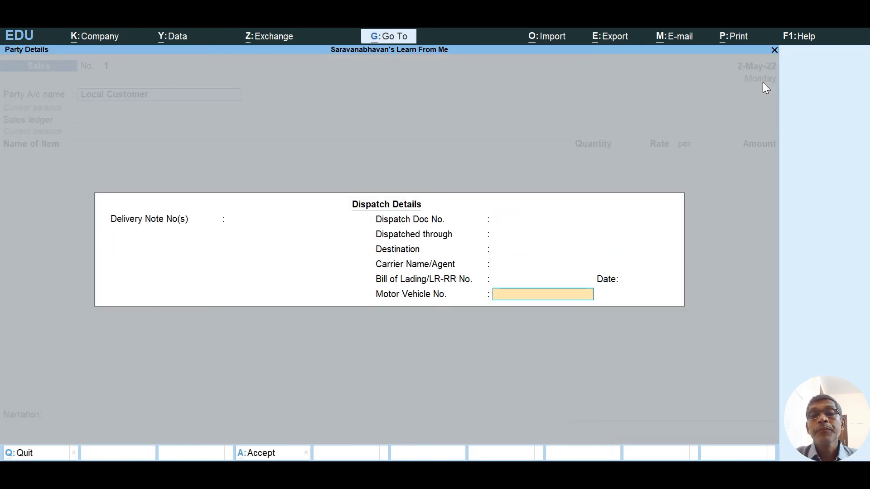
pyautogui.press('Return')
pyautogui.press('Return')
pyautogui.press('Return')
pyautogui.press('Return')
pyautogui.press('Return')
pyautogui.press('Return')
pyautogui.press('Return')
pyautogui.press('Return')
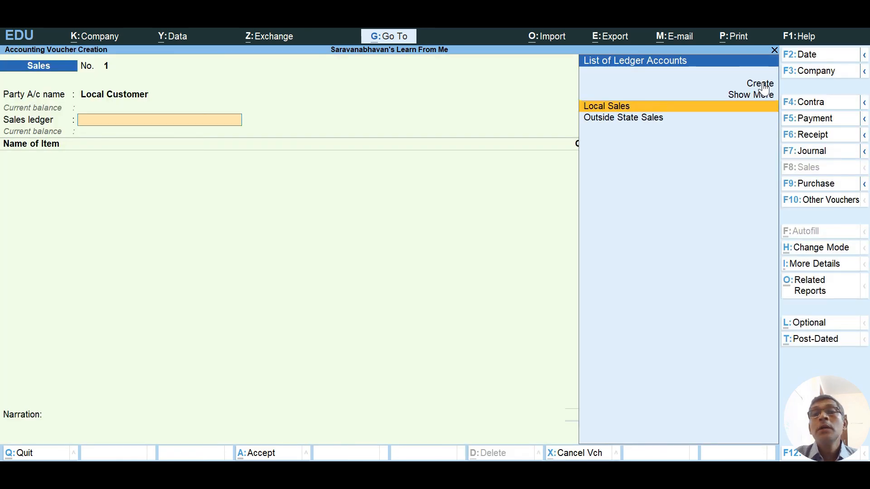
# Choose Local Sales and add 150 NOS Ball Point Pens at 200.00 for 30,000.00.
pyautogui.press('Return')
pyautogui.write('Ba')
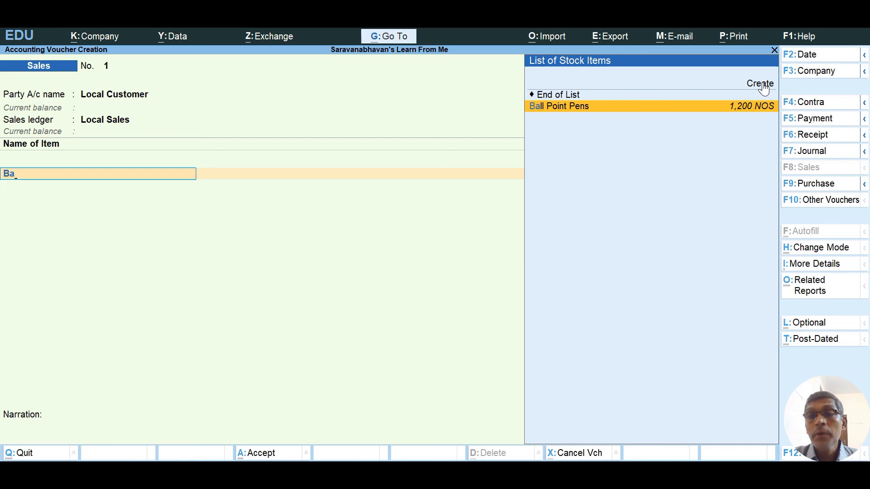
pyautogui.press('Return')
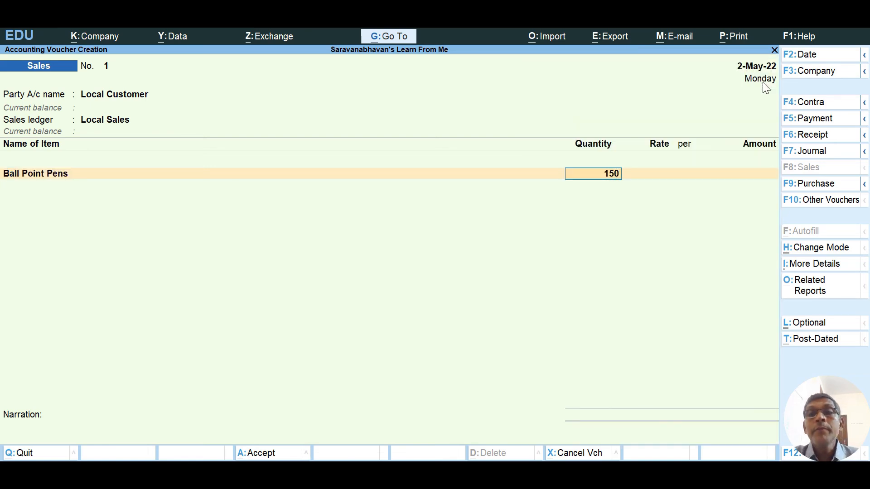
pyautogui.write('150')
pyautogui.press('Return')
pyautogui.write('200')
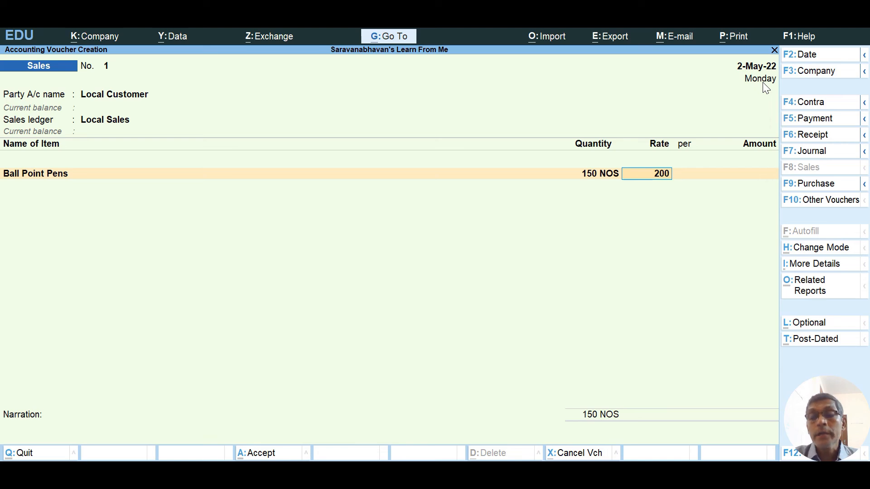
pyautogui.press('Return')
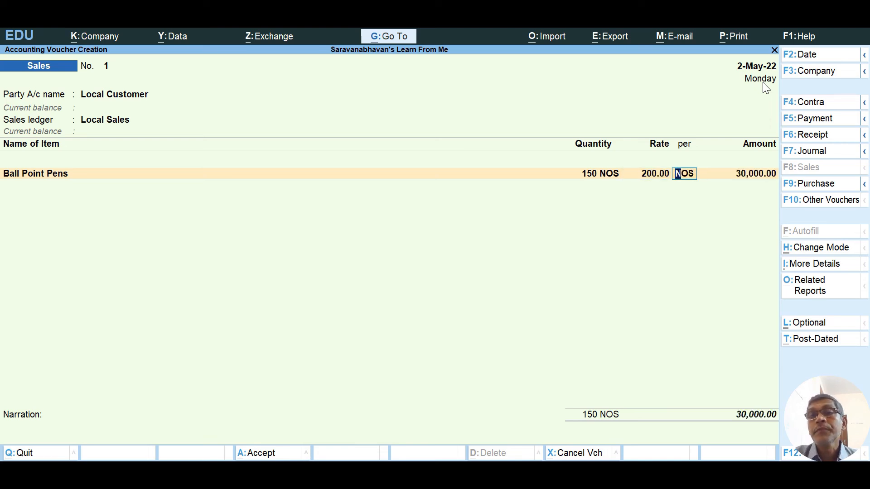
pyautogui.press('Return')
pyautogui.press('Return')
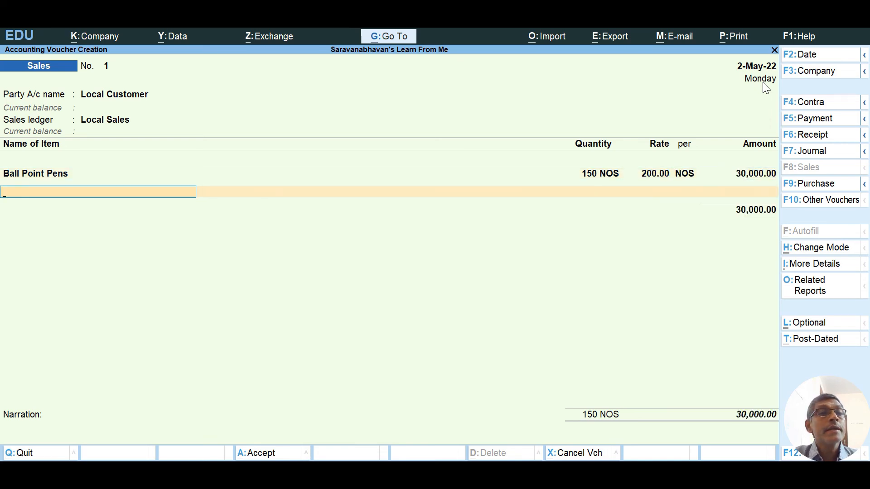
pyautogui.press('Return')
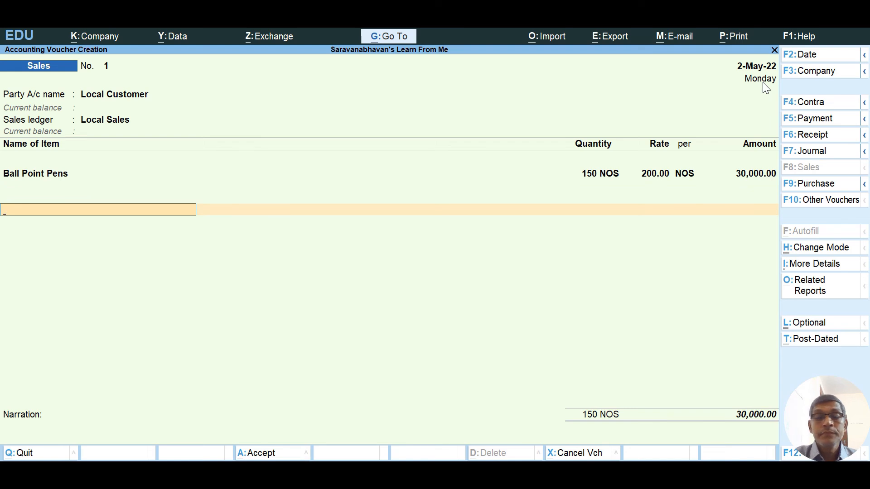
# Add CGST and SGST rows of 1,800.00 each, bringing the total to 33,600.00.
pyautogui.write('Cg')
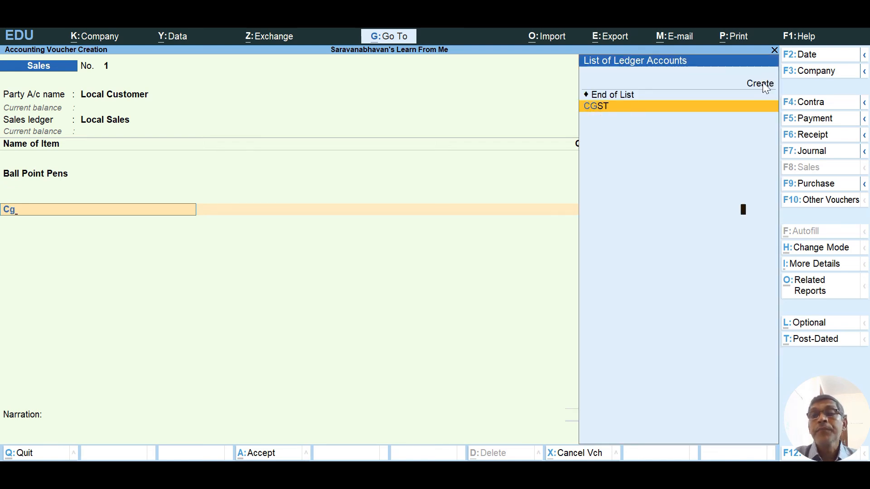
pyautogui.press('Return')
pyautogui.press('Return')
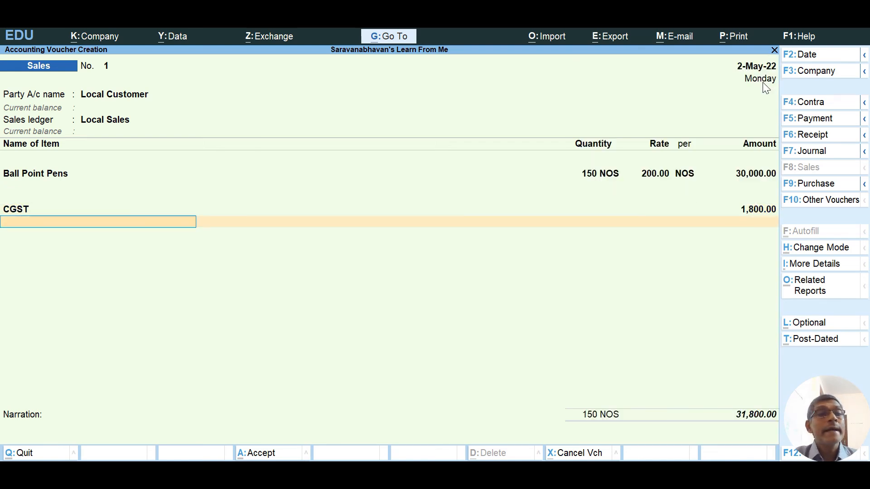
pyautogui.write('S')
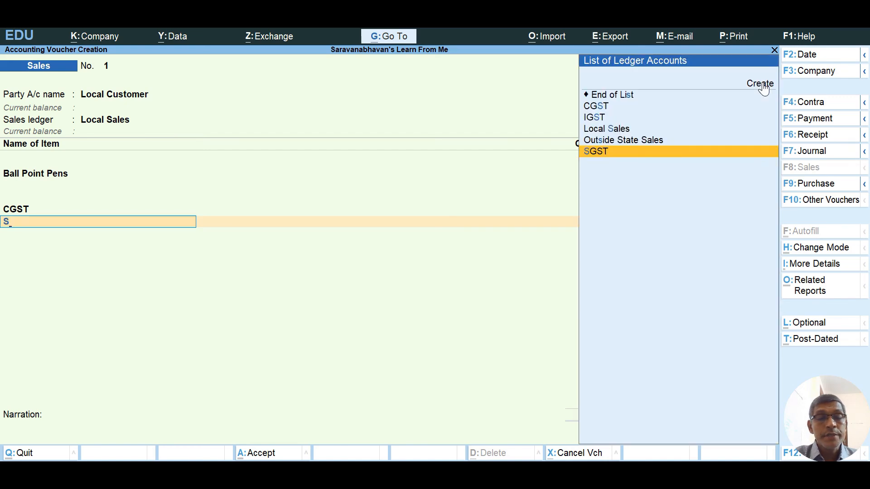
pyautogui.write('gst')
pyautogui.press('Return')
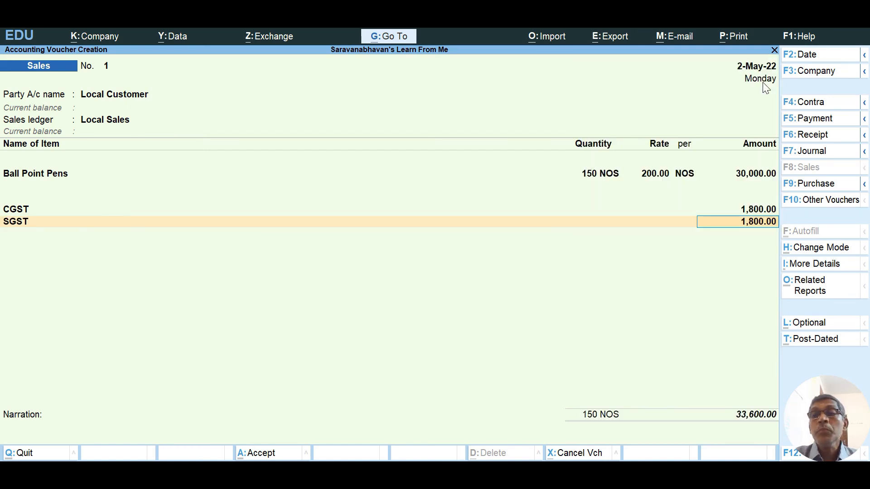
pyautogui.press('Return')
pyautogui.press('Return')
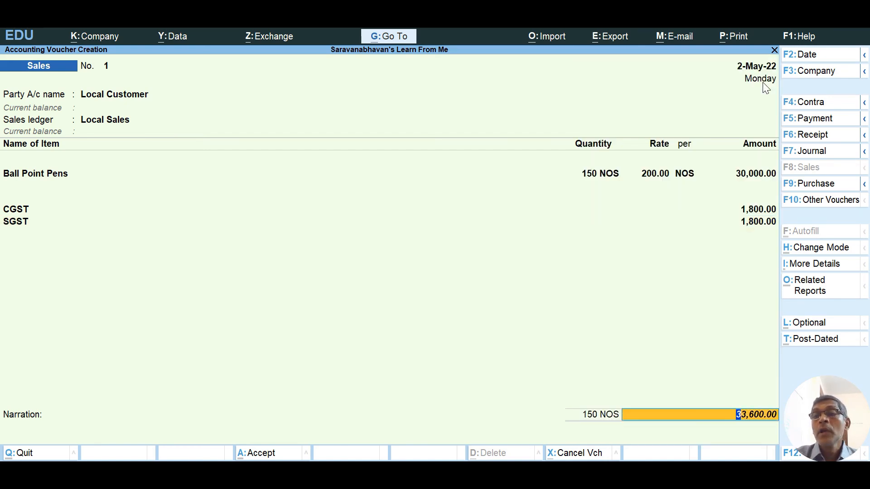
# View the detailed GST Tax Analysis showing 6% CGST and 6% SGST on Ball Point Pens.
pyautogui.click(824, 285)
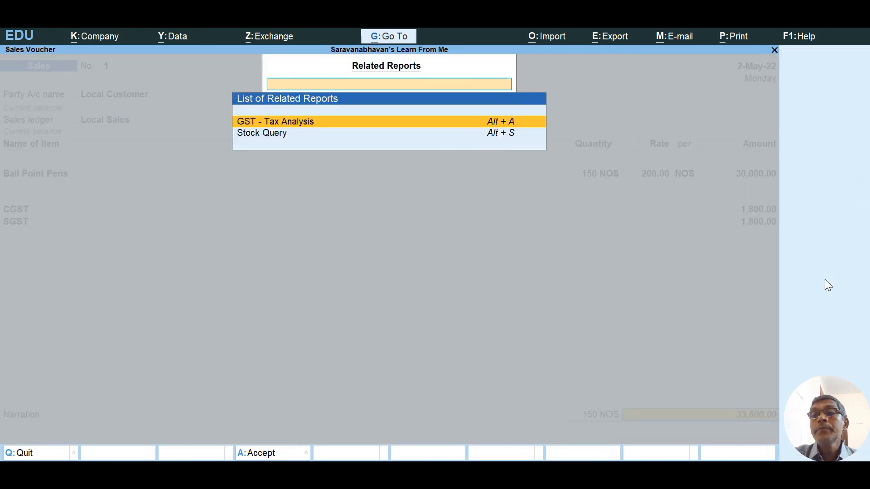
pyautogui.press('Return')
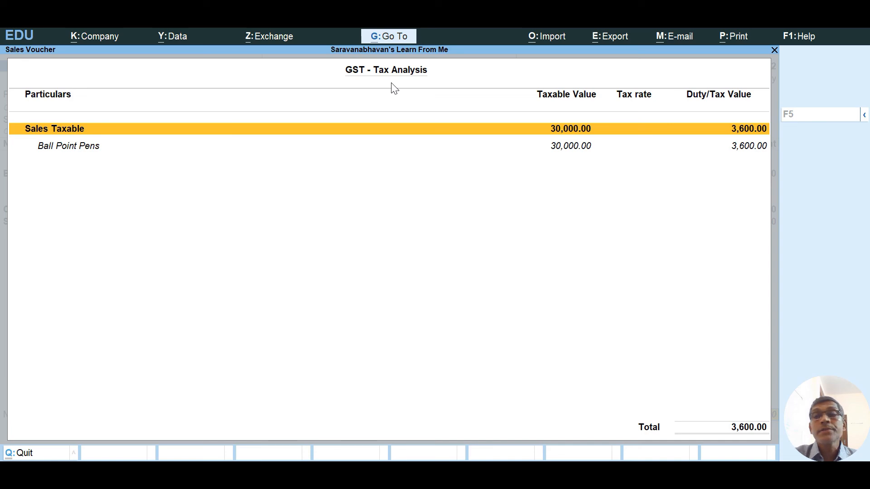
pyautogui.press('F5')
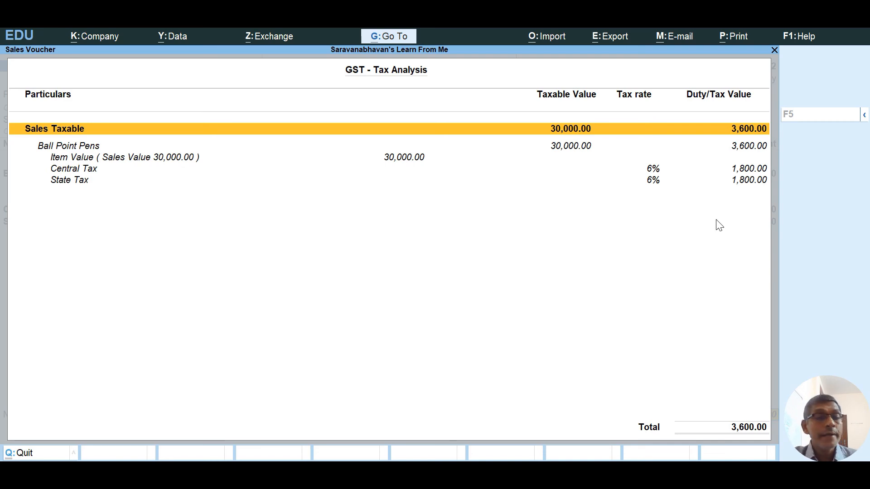
pyautogui.press('Escape')
# Accept New Ref bill-wise details for 33,600.00 Dr and save sales voucher 1.
pyautogui.press('Return')
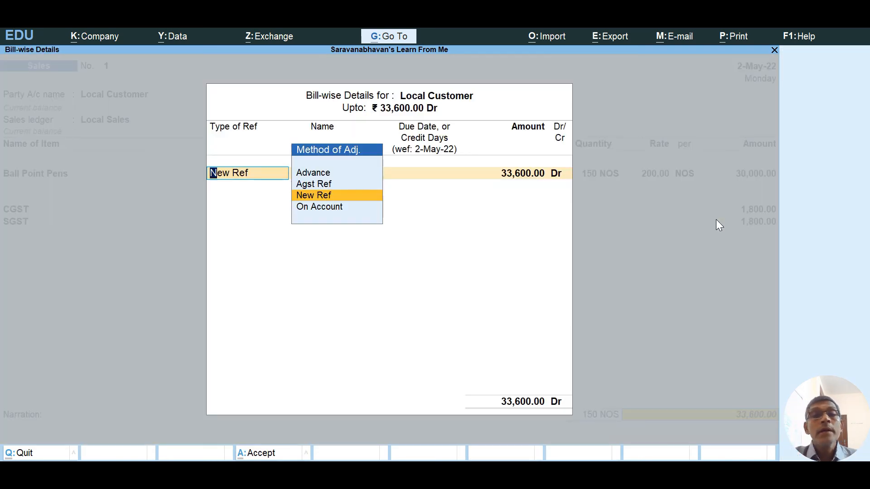
pyautogui.press('Return')
pyautogui.press('Return')
pyautogui.press('Return')
pyautogui.press('Return')
pyautogui.press('Return')
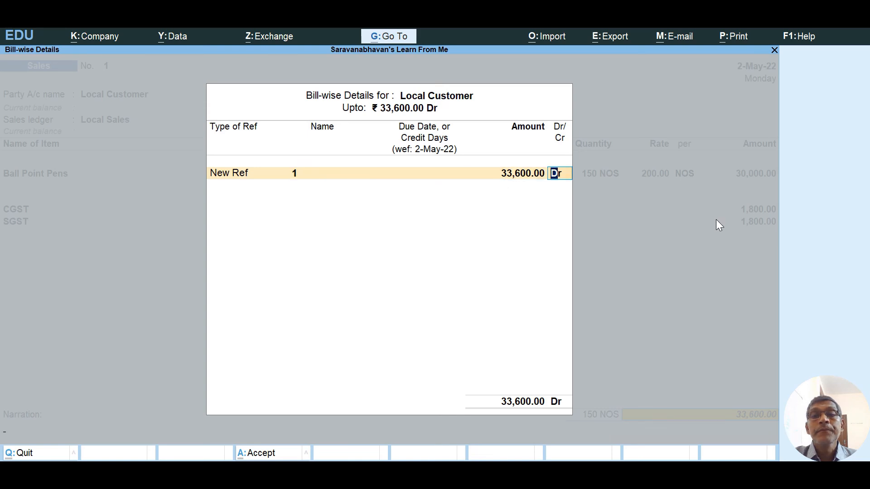
pyautogui.press('Return')
pyautogui.press('Return')
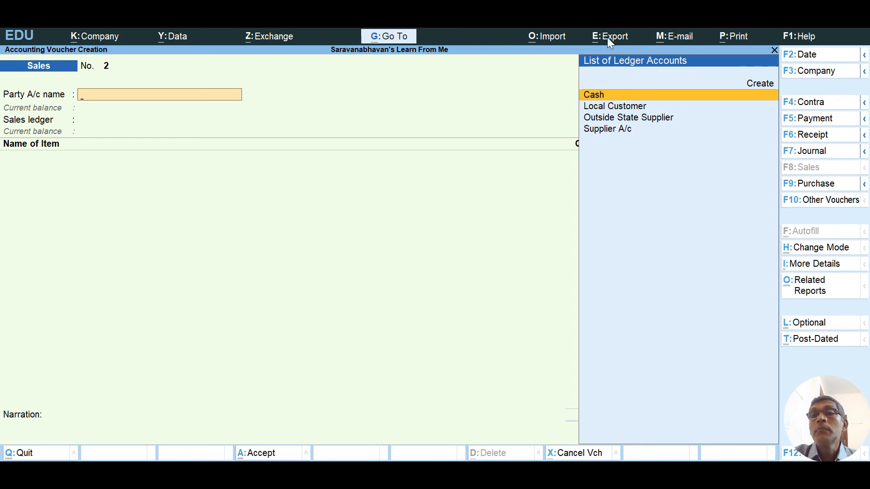
# Create a new party ledger named Outside State Customer under Sundry Debtors.
pyautogui.click(753, 85)
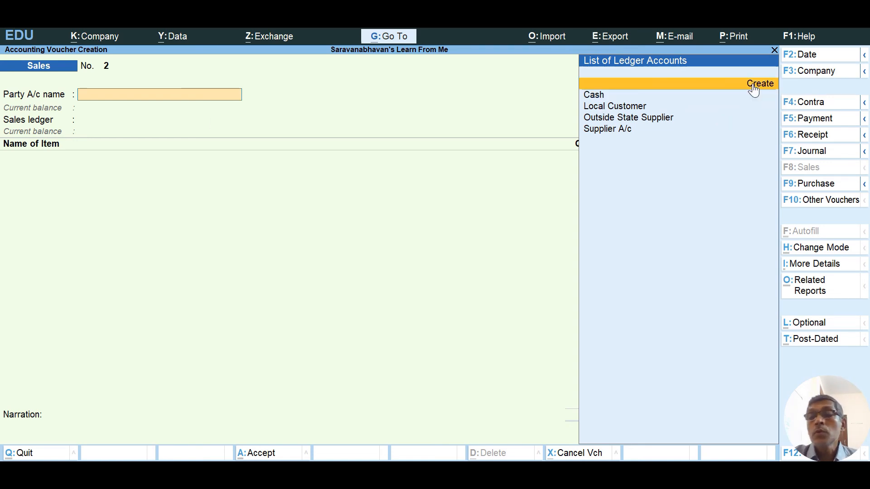
pyautogui.click(755, 86)
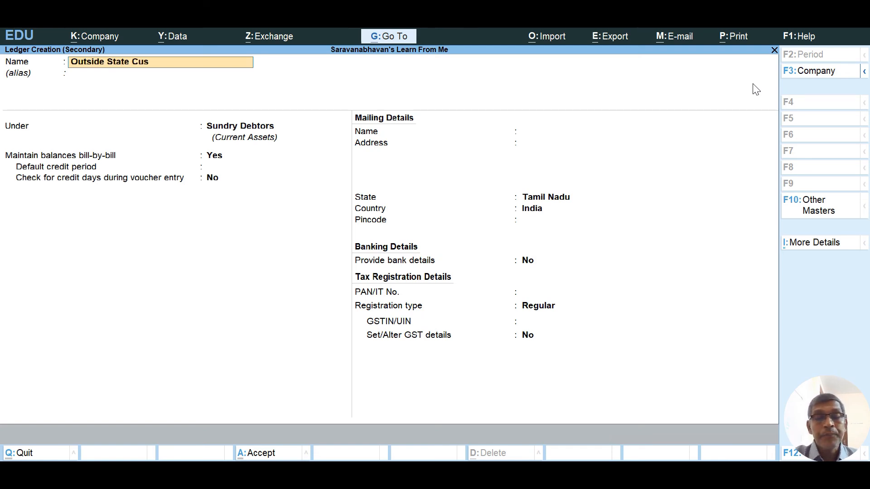
pyautogui.press('Return')
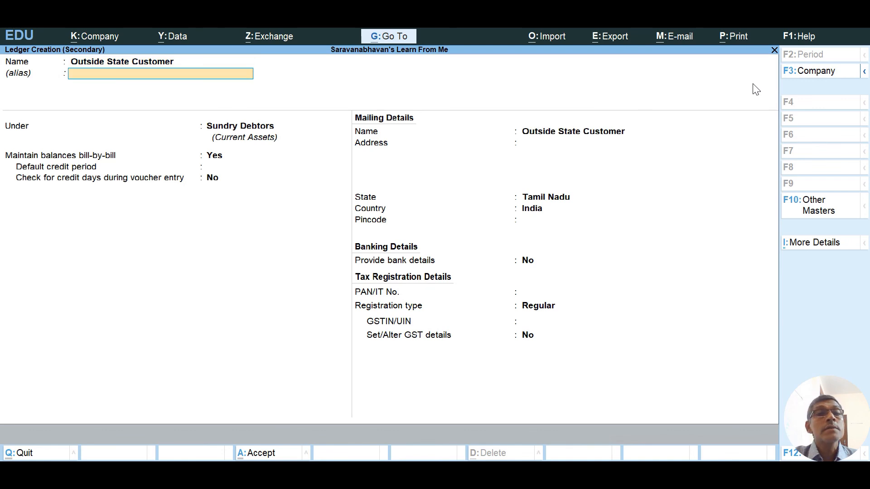
pyautogui.press('Return')
pyautogui.press('Return')
pyautogui.press('Return')
pyautogui.press('Return')
pyautogui.press('Return')
pyautogui.press('Return')
pyautogui.press('Return')
pyautogui.press('Return')
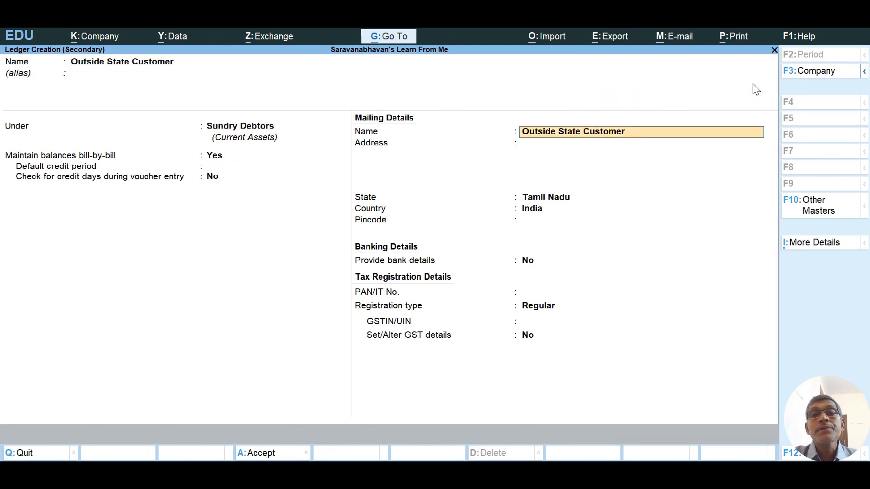
pyautogui.press('Return')
pyautogui.press('Return')
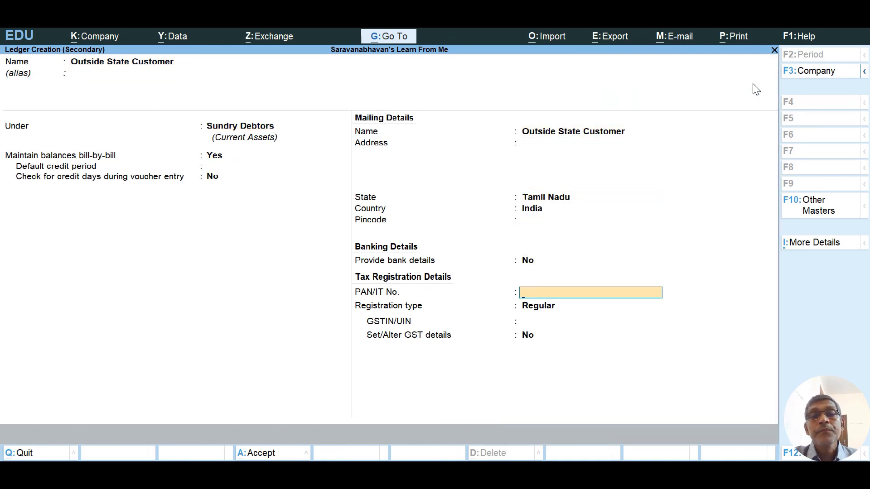
pyautogui.press('Return')
pyautogui.press('Return')
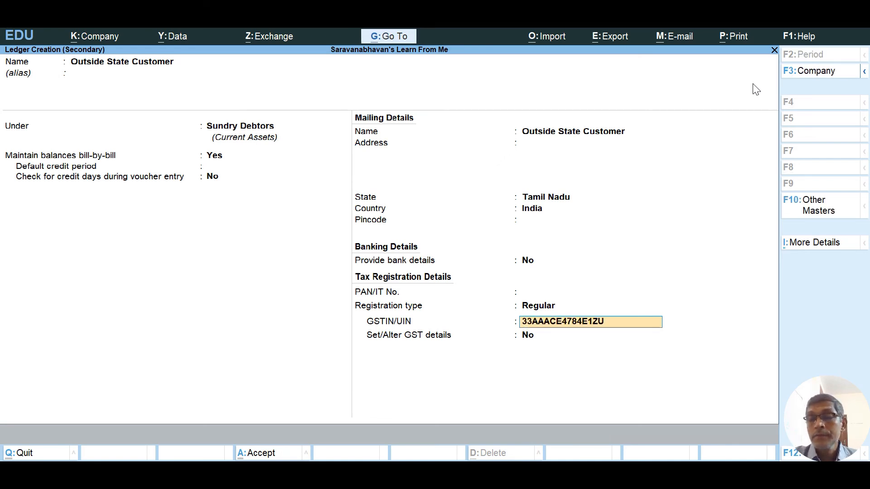
# Paste the GSTIN, change its state code from 33 to 32, and keep Regular registration.
pyautogui.press('Delete')
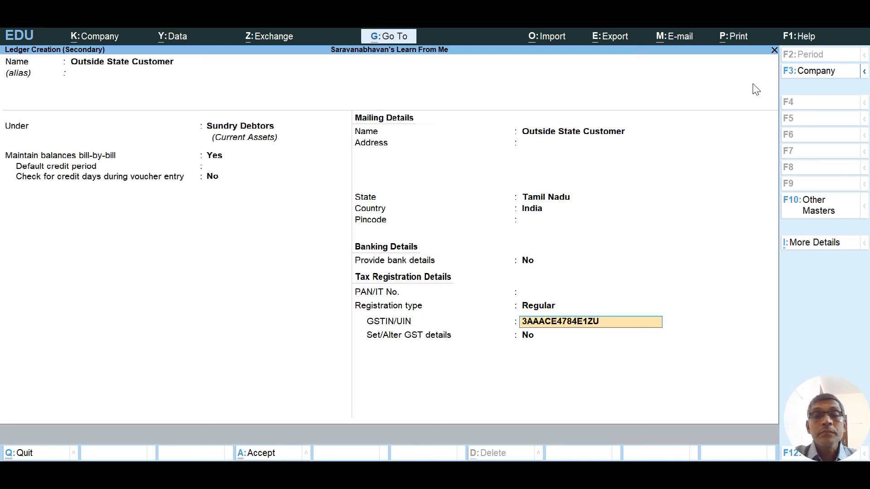
pyautogui.write('2')
pyautogui.press('Return')
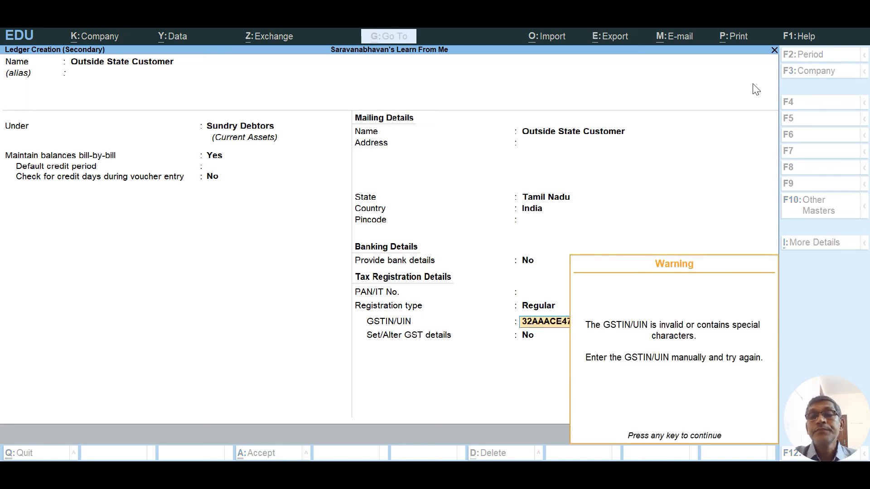
pyautogui.press('Return')
pyautogui.press('Return')
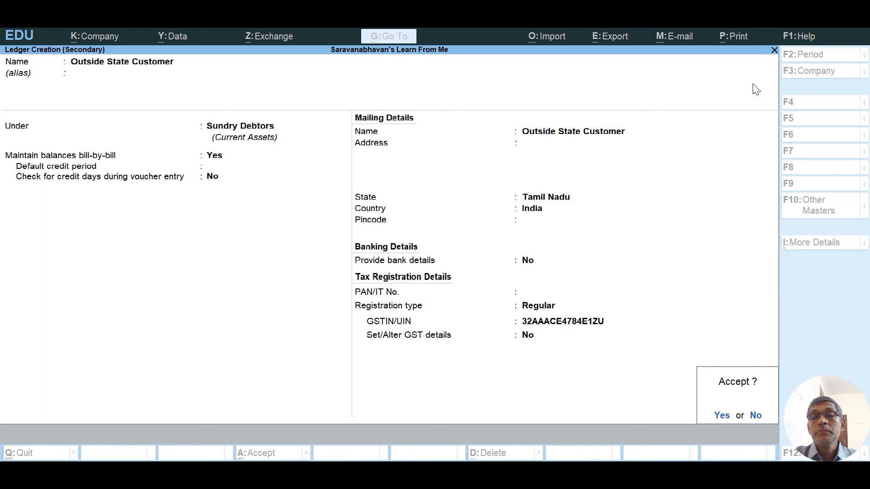
# Save Outside State Customer and set it as the party on sales voucher No. 2.
pyautogui.press('Return')
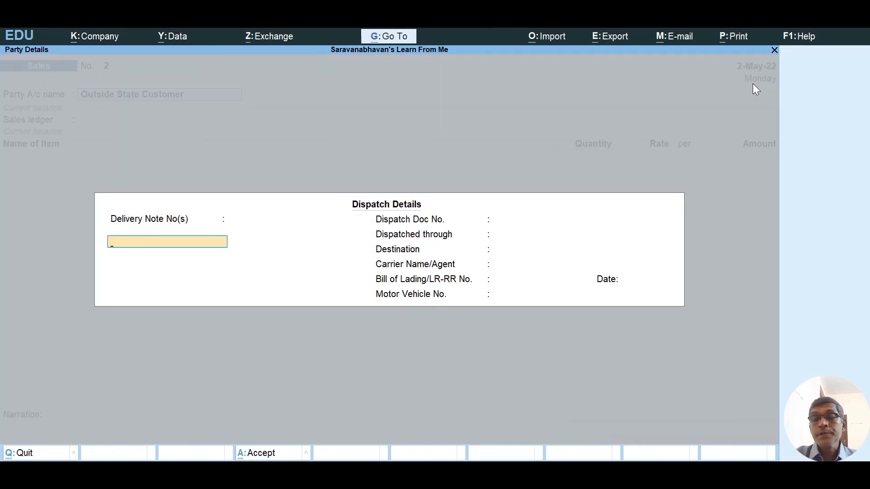
pyautogui.press('Return')
pyautogui.press('Return')
pyautogui.press('Return')
pyautogui.press('Return')
pyautogui.press('Return')
pyautogui.press('Return')
pyautogui.press('Return')
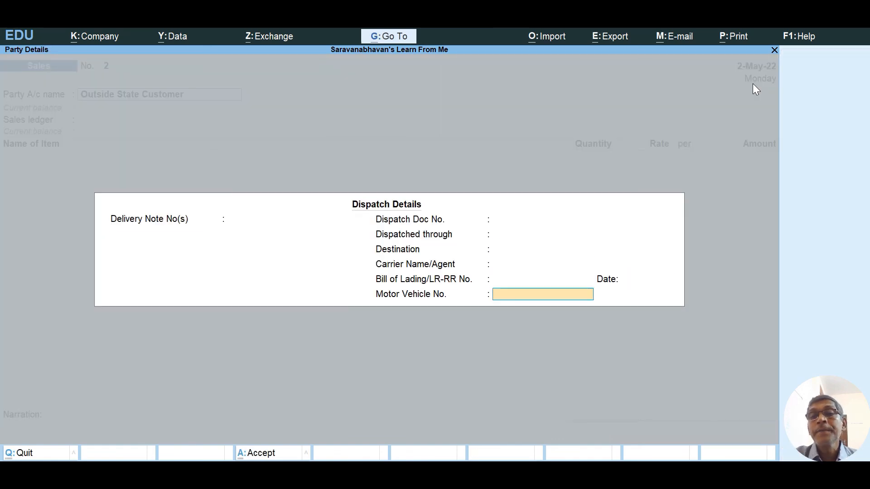
pyautogui.press('Return')
pyautogui.press('Return')
pyautogui.press('Return')
pyautogui.press('Return')
pyautogui.press('Return')
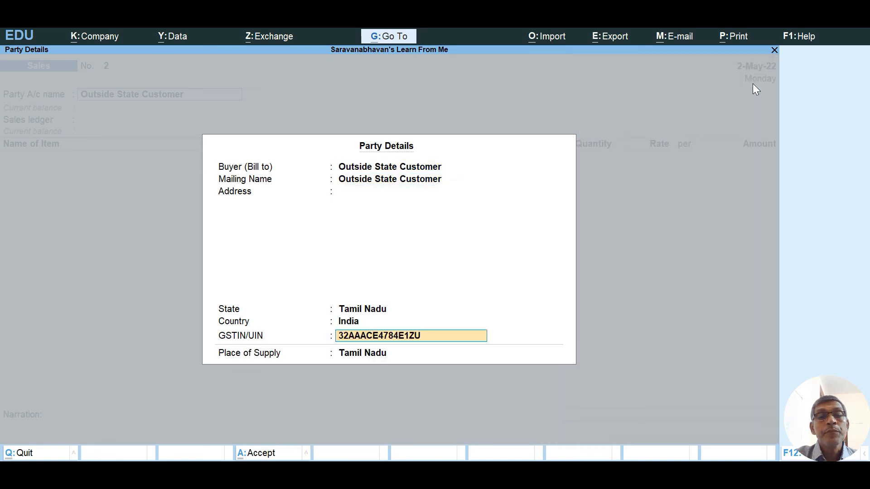
pyautogui.press('Return')
pyautogui.press('Return')
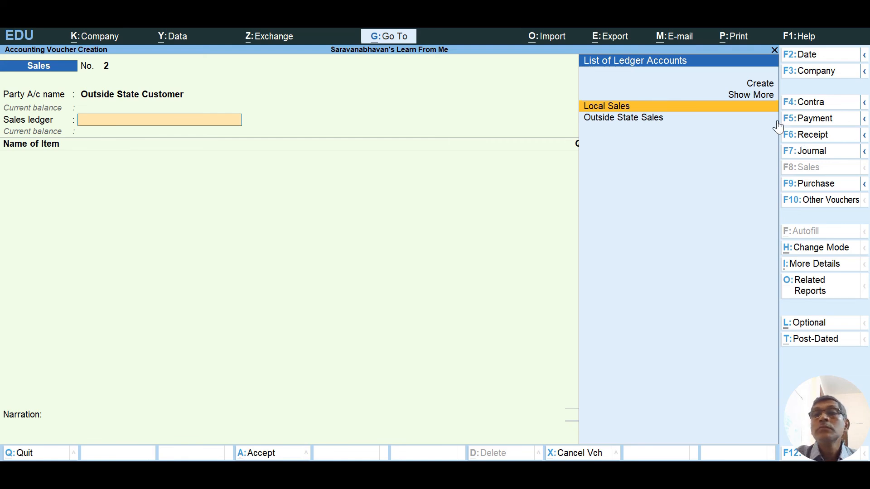
pyautogui.click(747, 100)
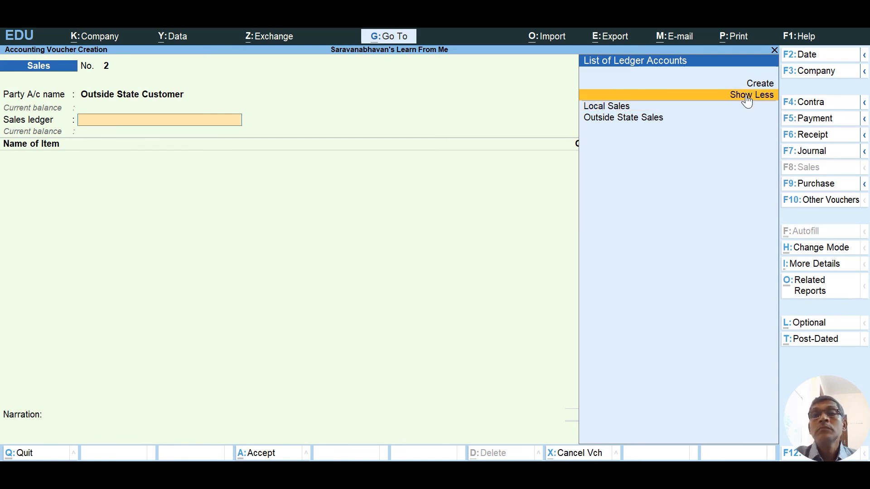
# Quit the unfinished voucher and open the Outside State Customer ledger for alteration.
pyautogui.press('Escape')
pyautogui.press('y')
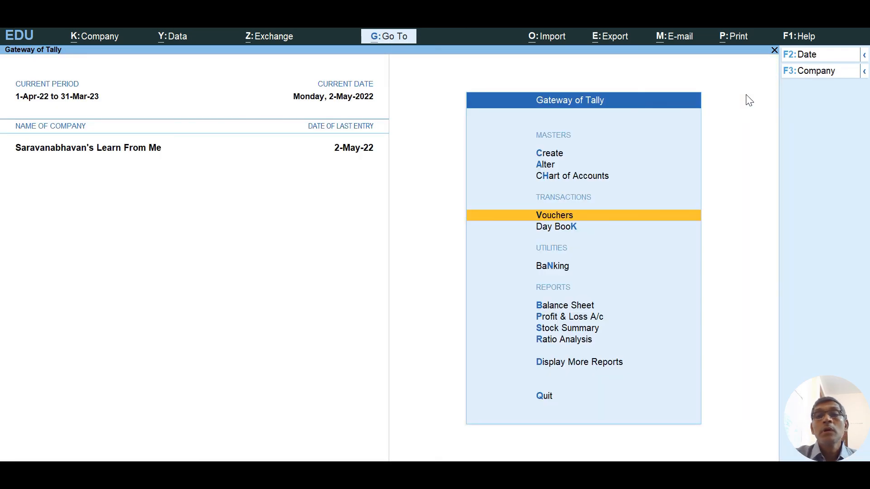
pyautogui.press('Up')
pyautogui.press('Up')
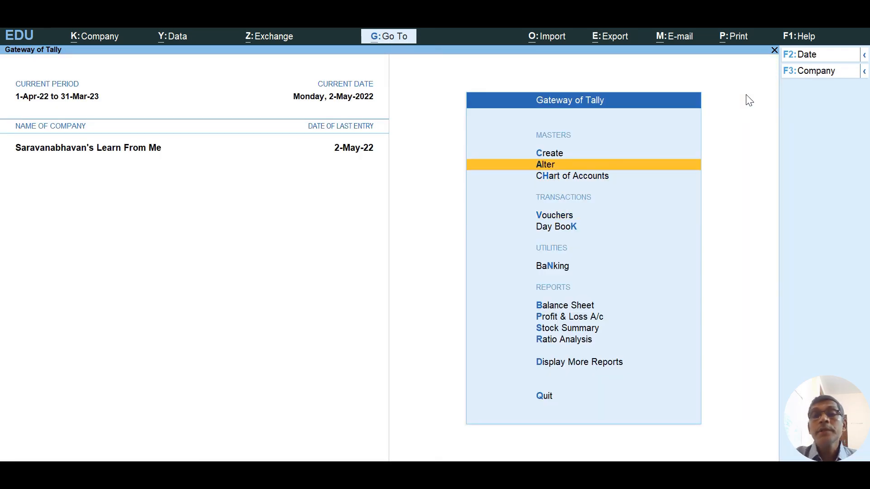
pyautogui.press('Return')
pyautogui.press('Down')
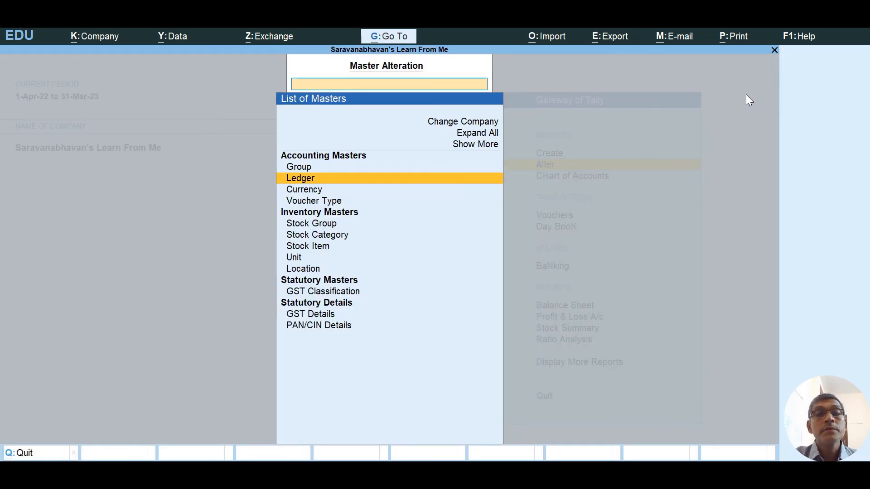
pyautogui.press('Return')
pyautogui.press('Down')
pyautogui.press('Down')
pyautogui.press('Down')
pyautogui.press('Down')
pyautogui.press('Down')
pyautogui.press('Down')
pyautogui.press('Down')
pyautogui.press('Down')
pyautogui.press('Down')
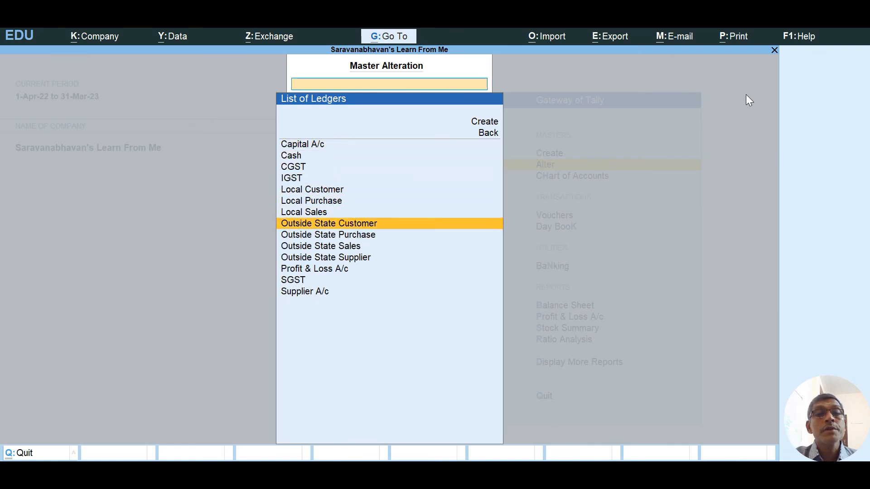
pyautogui.press('Up')
pyautogui.press('Up')
pyautogui.press('Up')
pyautogui.press('Up')
pyautogui.press('Down')
pyautogui.press('Down')
pyautogui.press('Down')
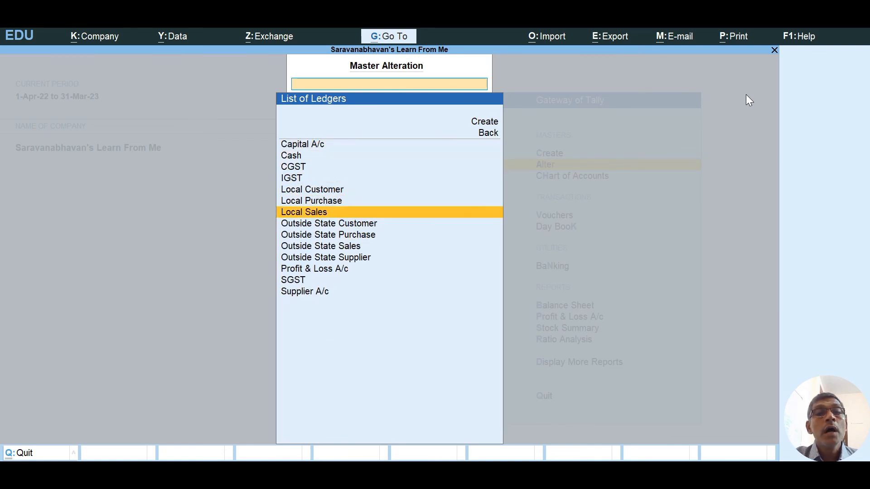
pyautogui.press('Down')
pyautogui.press('Up')
pyautogui.press('Up')
pyautogui.press('Return')
pyautogui.press('Return')
pyautogui.press('Return')
# Change the ledger's state to Kerala, save it, and return to Gateway of Tally.
pyautogui.press('Return')
pyautogui.press('Return')
pyautogui.press('Return')
pyautogui.press('Return')
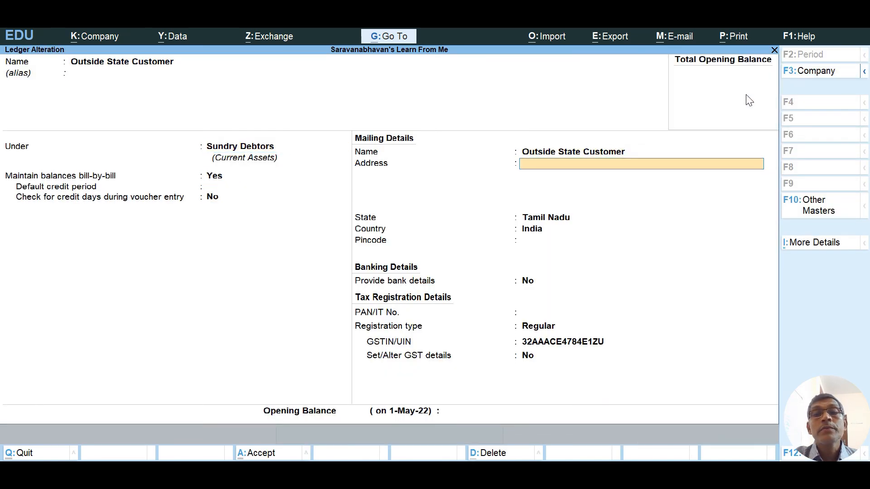
pyautogui.press('Return')
pyautogui.write('K')
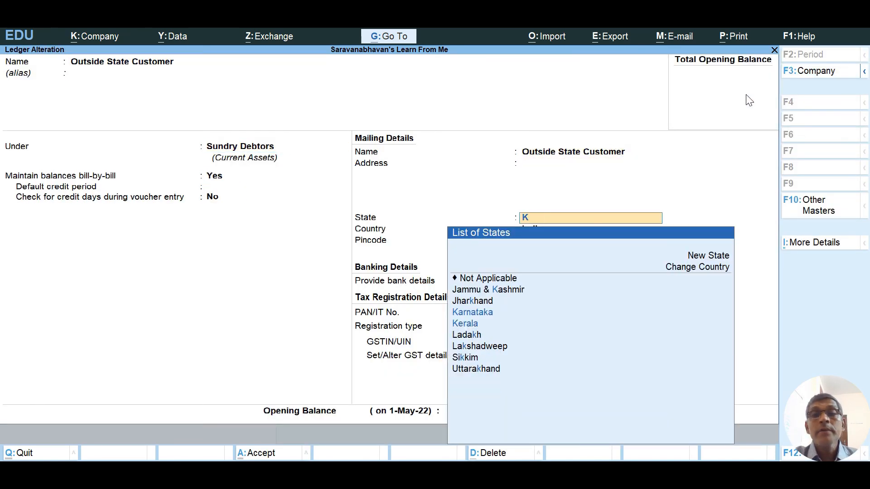
pyautogui.write('e')
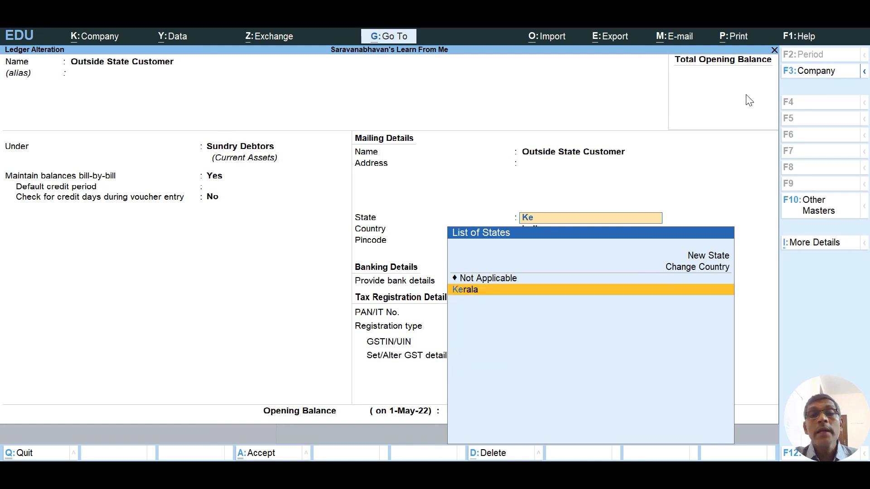
pyautogui.press('Return')
pyautogui.press('Return')
pyautogui.press('Return')
pyautogui.press('Return')
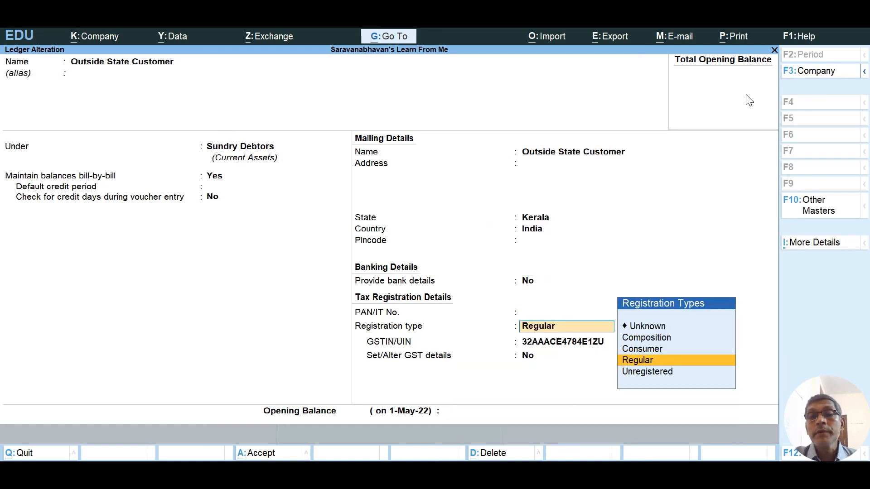
pyautogui.press('Return')
pyautogui.press('Return')
pyautogui.press('Return')
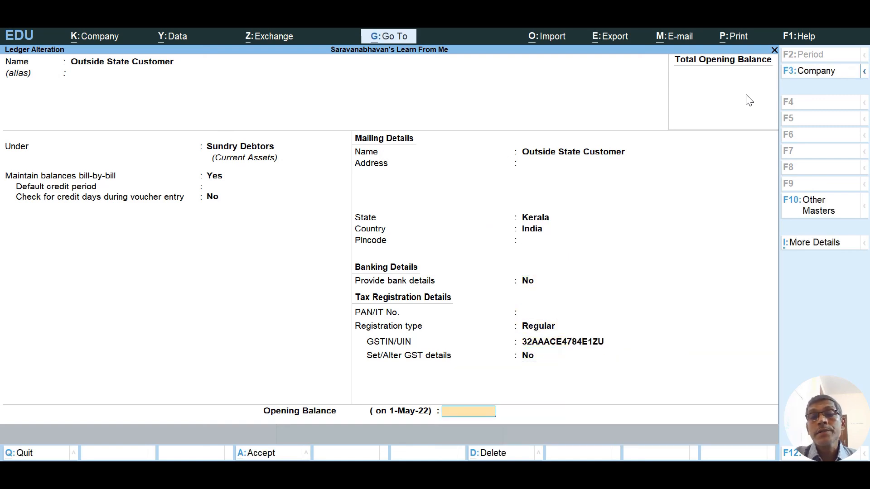
pyautogui.press('Return')
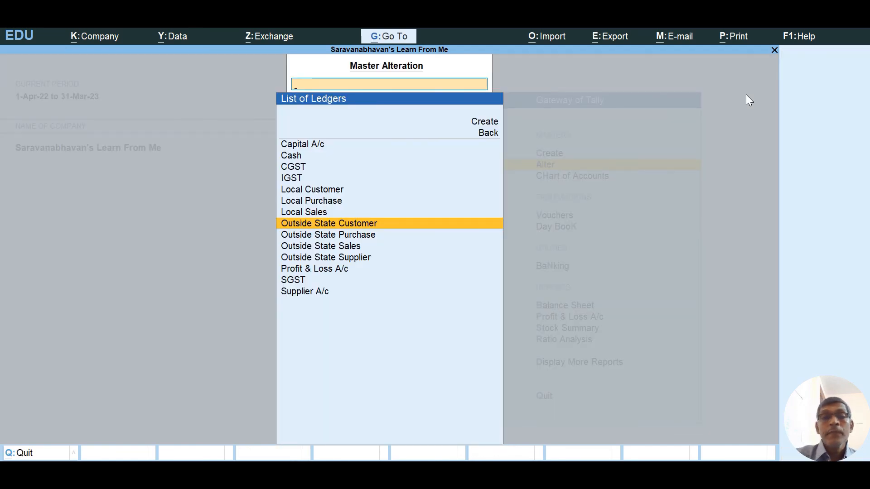
pyautogui.press('Return')
pyautogui.press('Escape')
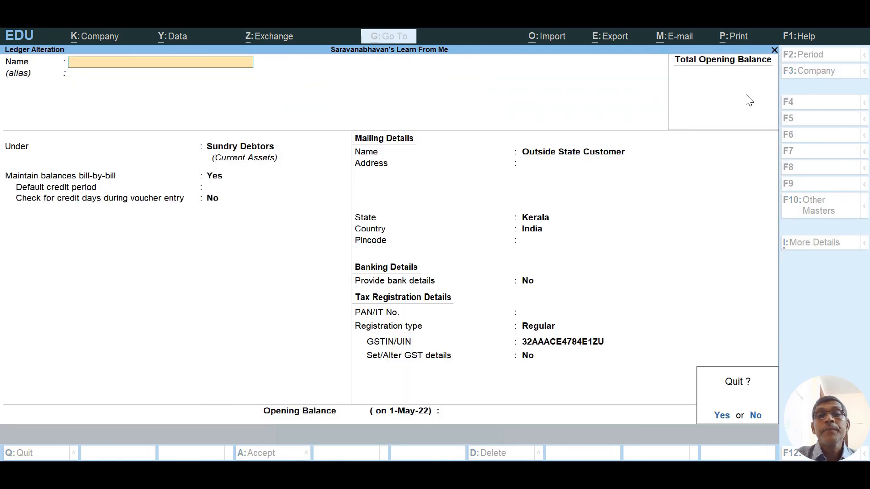
pyautogui.press('y')
pyautogui.press('Escape')
pyautogui.press('Escape')
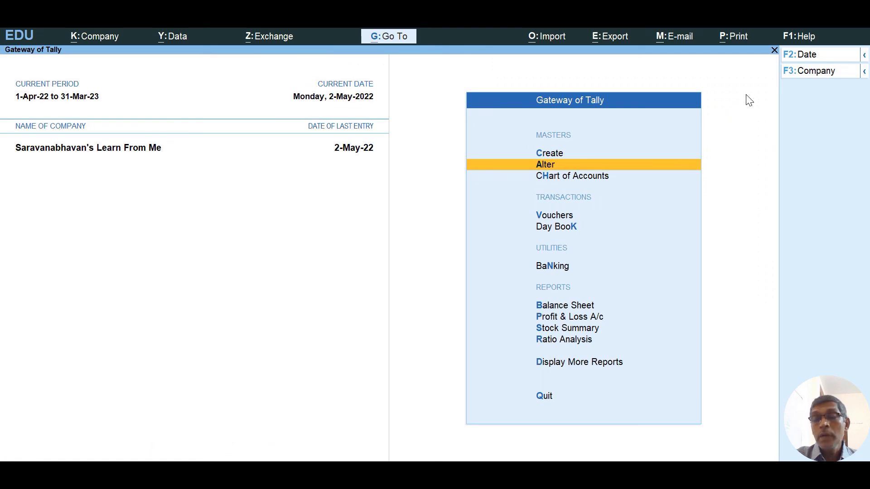
pyautogui.press('Down')
pyautogui.press('Down')
pyautogui.press('Down')
# Start a sales voucher for Outside State Customer using the Outside State Sales ledger.
pyautogui.press('Up')
pyautogui.press('Return')
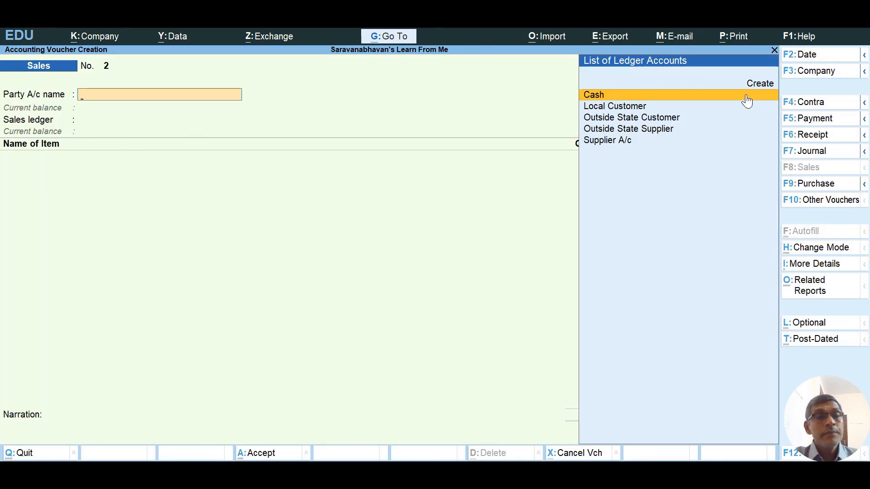
pyautogui.press('Down')
pyautogui.press('Down')
pyautogui.press('Down')
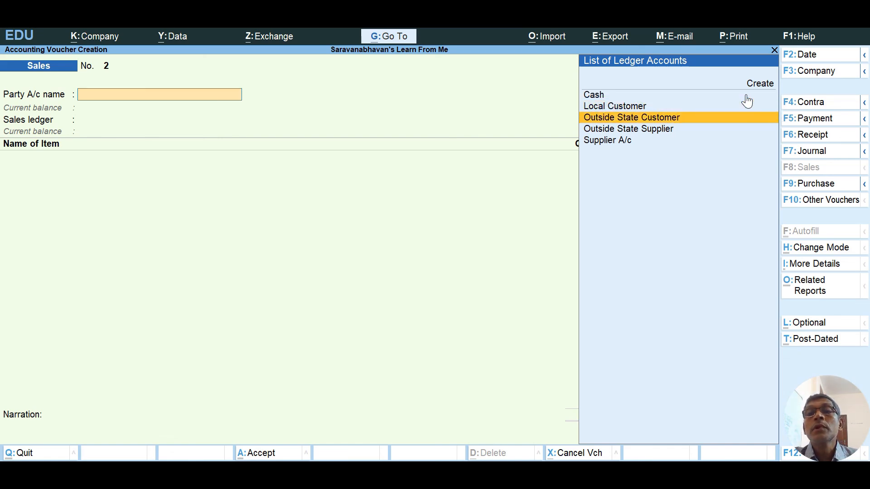
pyautogui.press('Up')
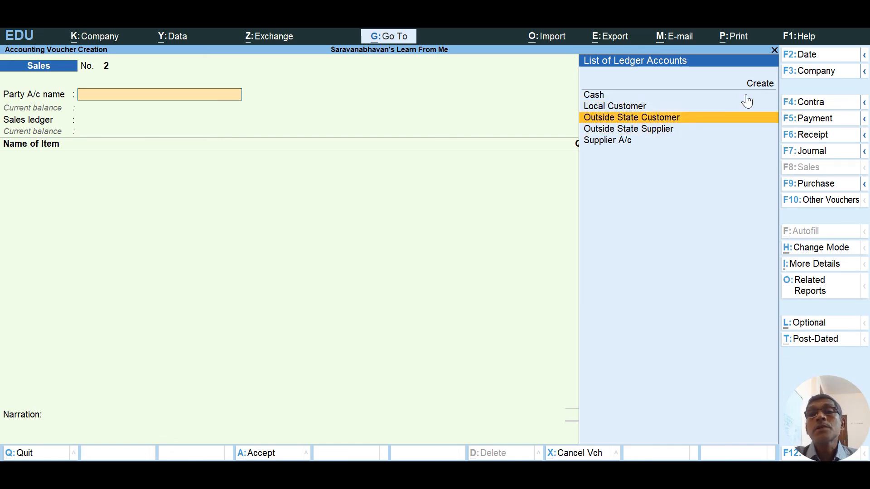
pyautogui.press('Return')
pyautogui.press('Return')
pyautogui.press('Return')
pyautogui.press('Return')
pyautogui.press('Return')
pyautogui.press('Return')
pyautogui.press('Return')
pyautogui.press('Return')
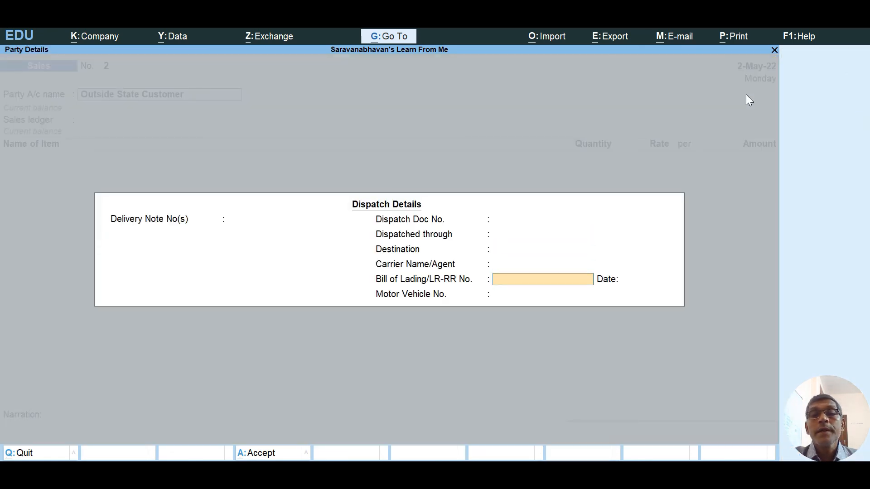
pyautogui.press('Return')
pyautogui.press('Return')
pyautogui.press('Return')
pyautogui.press('Return')
pyautogui.press('Return')
pyautogui.press('Return')
pyautogui.press('Return')
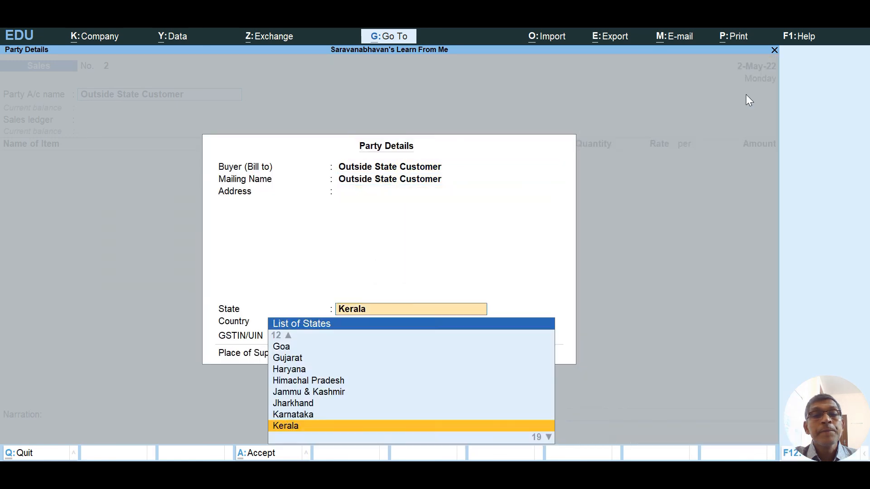
pyautogui.press('Return')
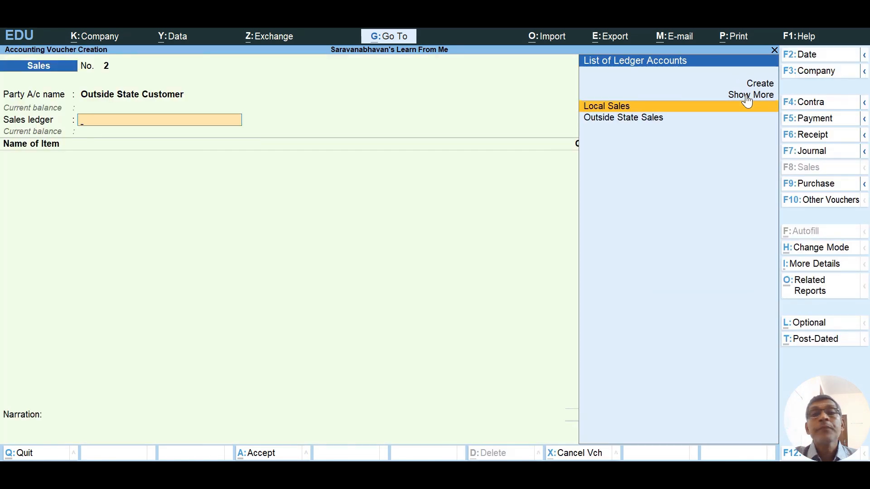
pyautogui.press('Down')
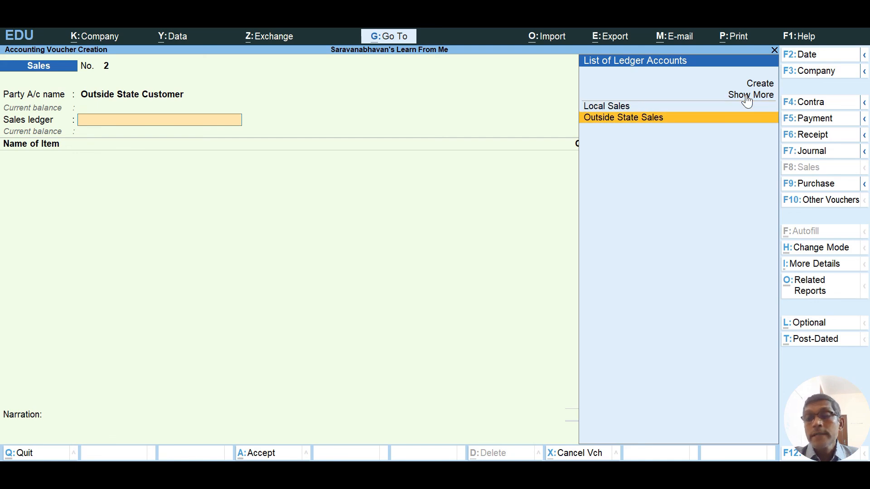
pyautogui.press('Return')
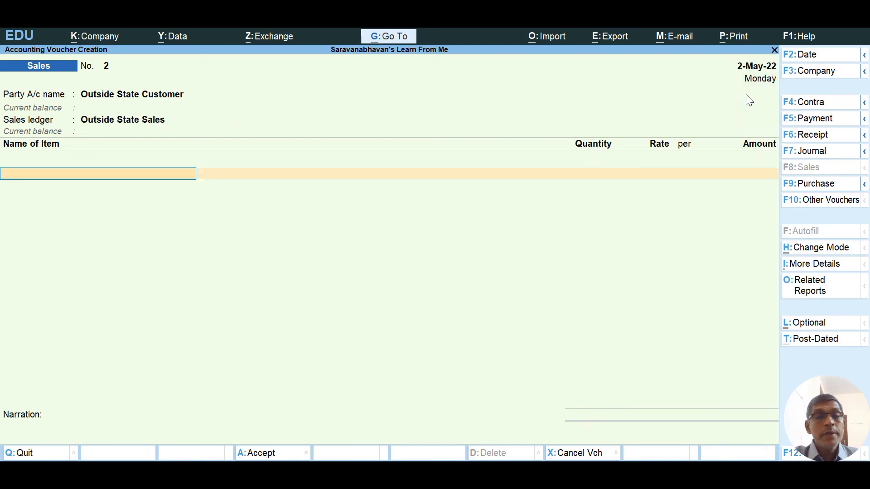
# Add 250 Ball Point Pens at 200.00 plus IGST of 6,000.00, totalling 56,000.00.
pyautogui.write('Ba')
pyautogui.press('Return')
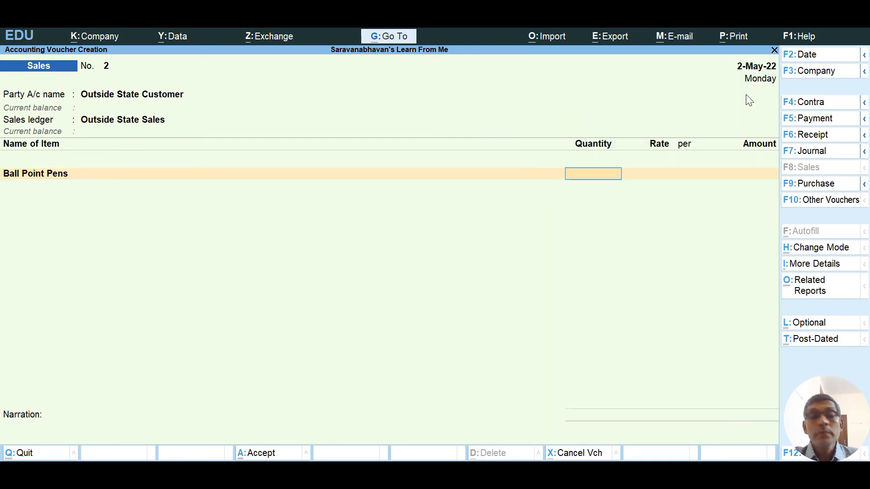
pyautogui.write('250')
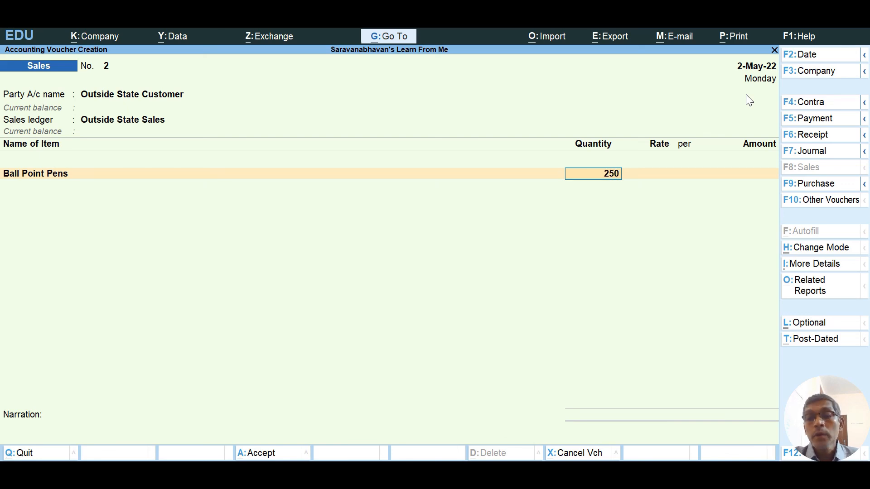
pyautogui.press('Return')
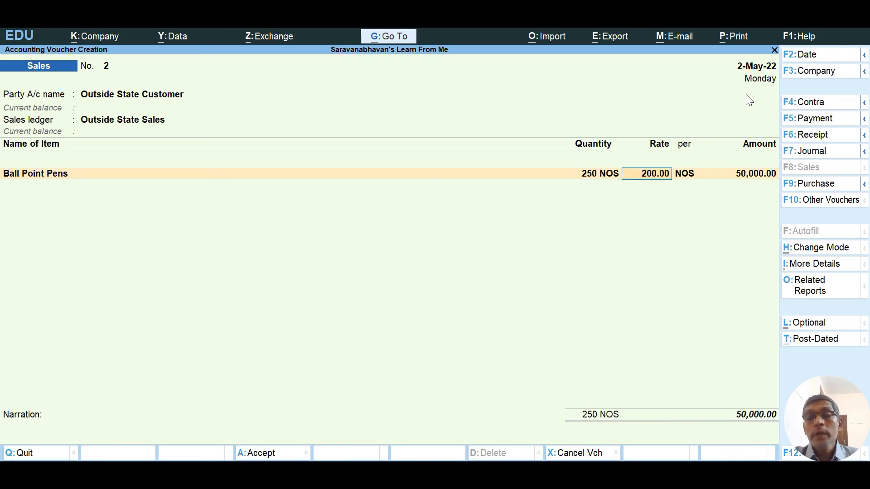
pyautogui.press('Return')
pyautogui.press('Return')
pyautogui.press('Return')
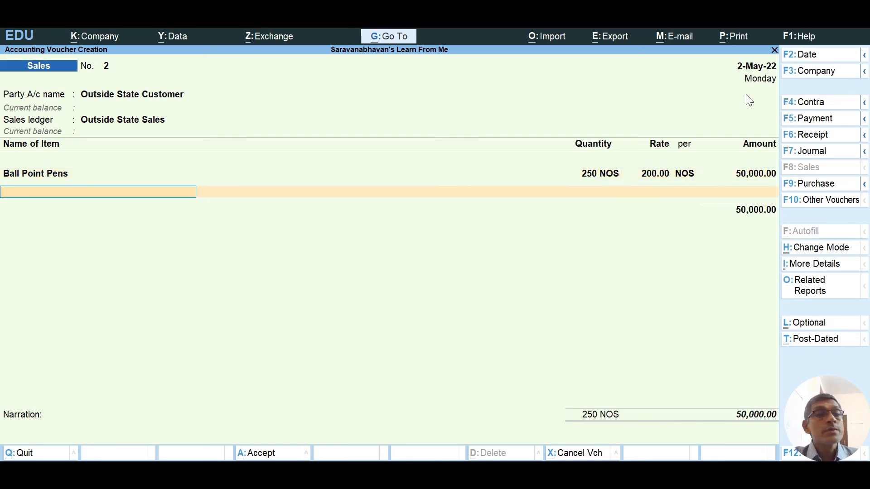
pyautogui.press('Return')
pyautogui.write('I')
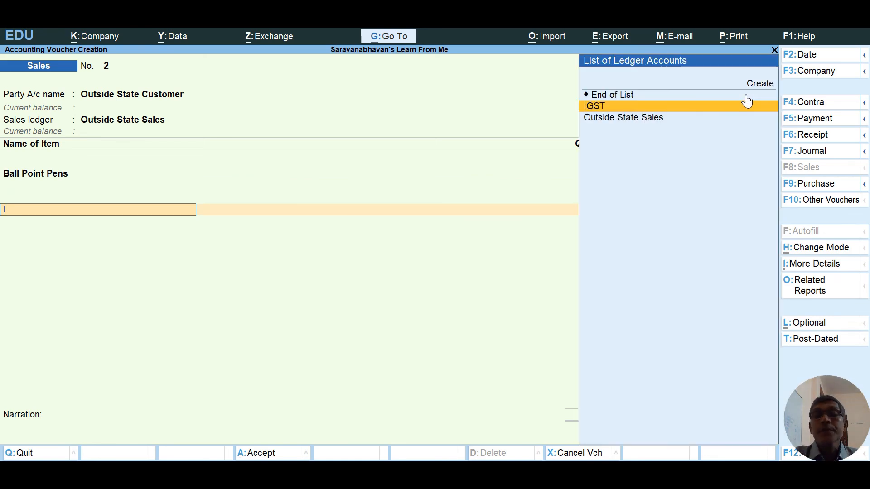
pyautogui.press('Return')
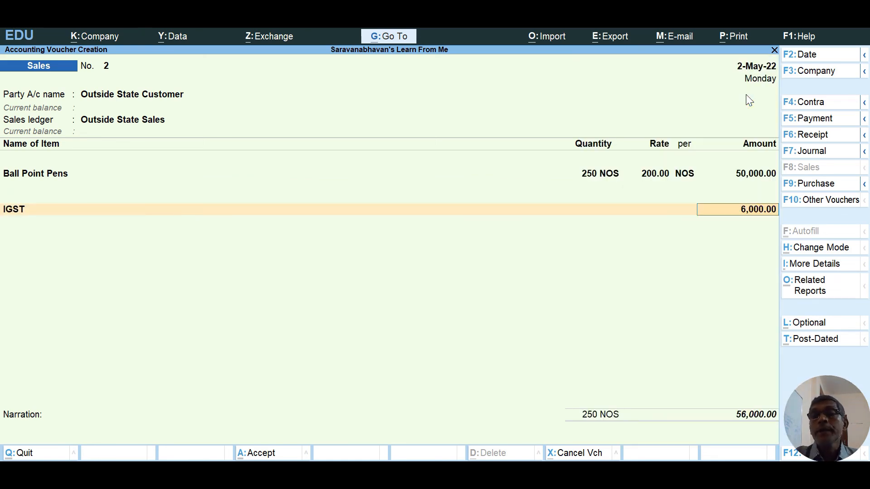
pyautogui.press('Return')
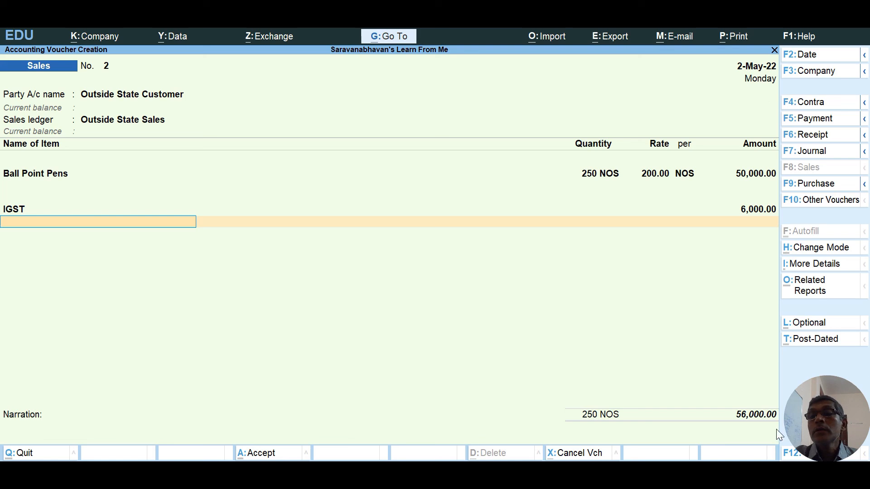
# Review the detailed GST Tax Analysis showing 12% integrated tax on Ball Point Pens.
pyautogui.click(796, 283)
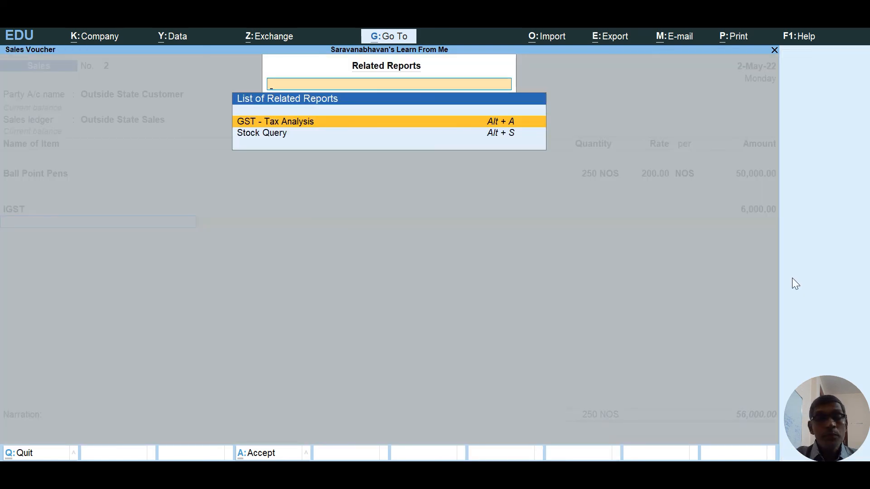
pyautogui.press('Return')
pyautogui.press('F5')
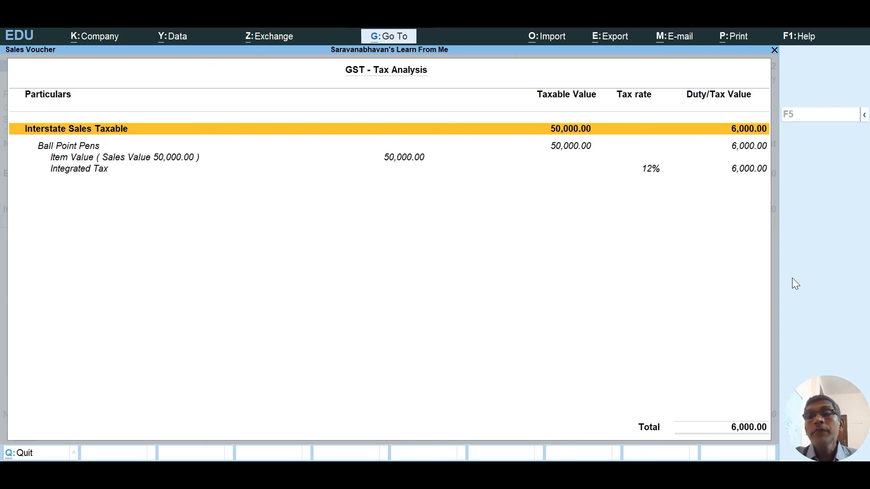
pyautogui.press('Escape')
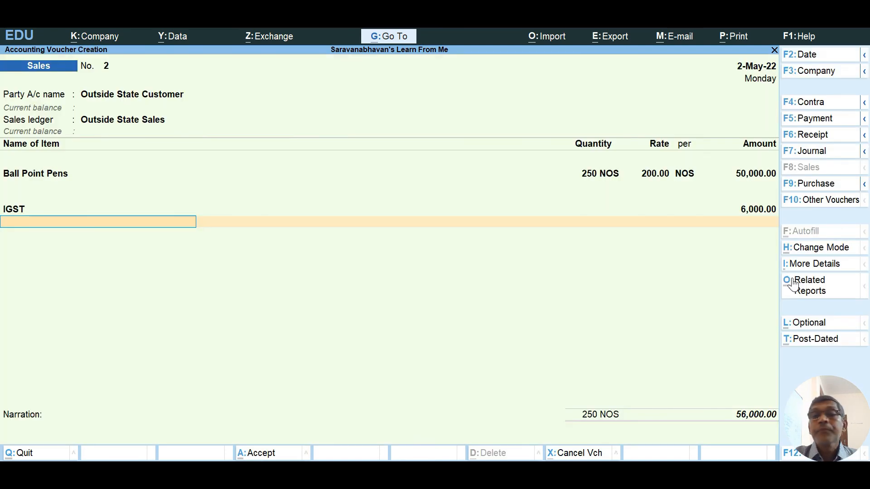
# Accept the 56,000.00 Dr bill as New Ref and save sales voucher 2.
pyautogui.press('Return')
pyautogui.press('Return')
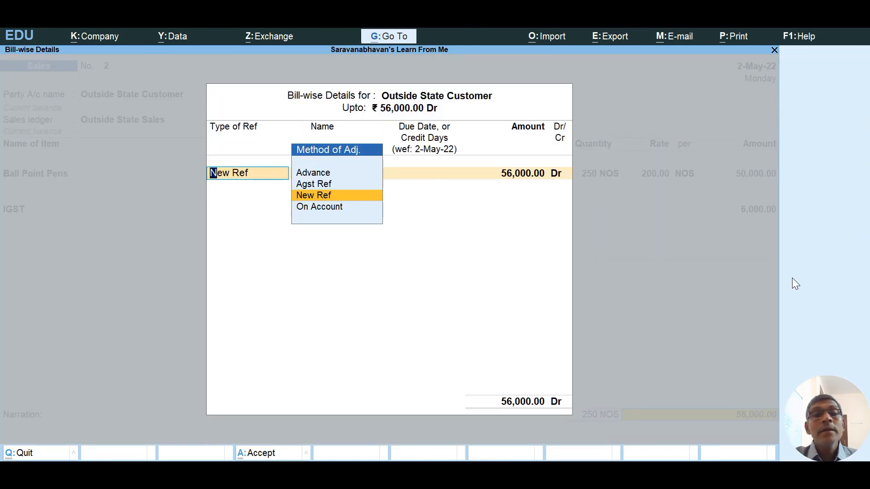
pyautogui.press('Return')
pyautogui.press('Return')
pyautogui.press('Return')
pyautogui.press('Return')
pyautogui.press('Return')
pyautogui.press('Return')
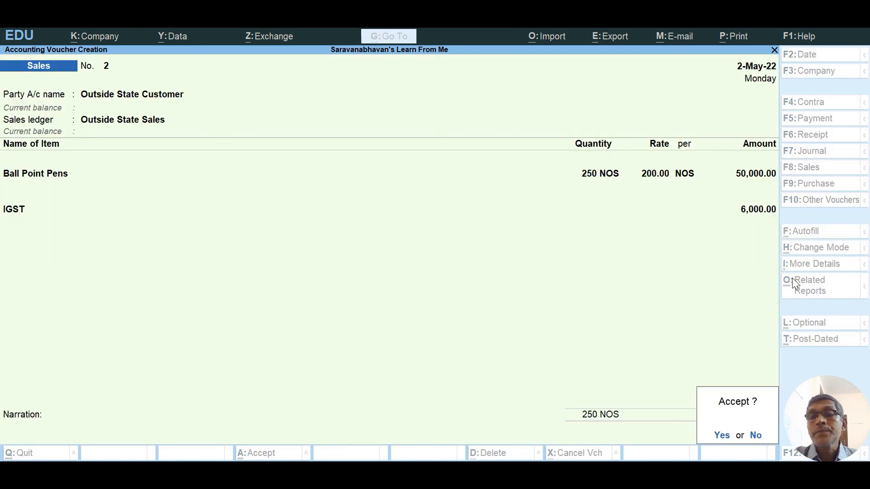
pyautogui.press('Return')
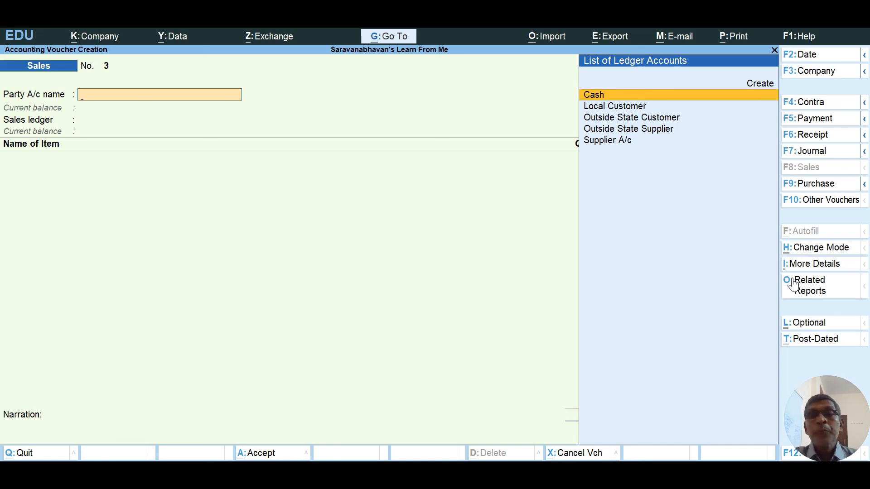
# Open GSTR-1 for 1-May-22 to 31-May-22 from Display More Reports > GST Reports.
pyautogui.press('Escape')
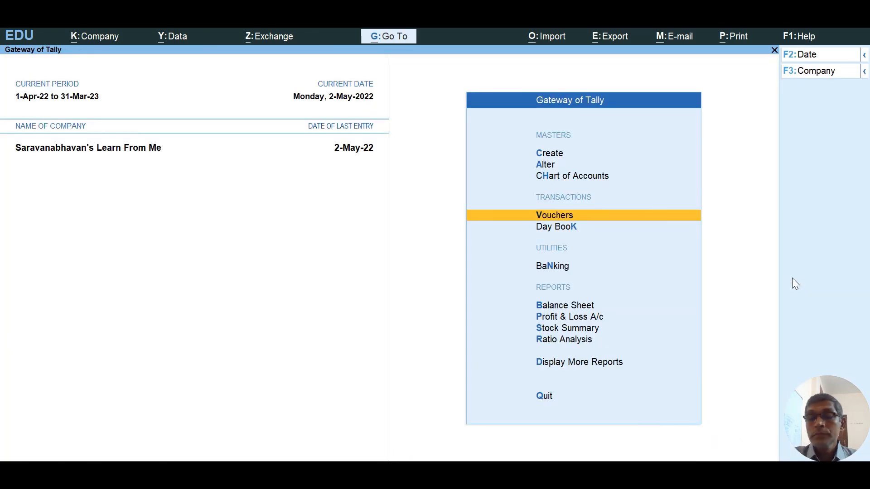
pyautogui.press('Down')
pyautogui.press('Down')
pyautogui.press('Down')
pyautogui.press('Down')
pyautogui.press('Down')
pyautogui.press('Down')
pyautogui.press('Down')
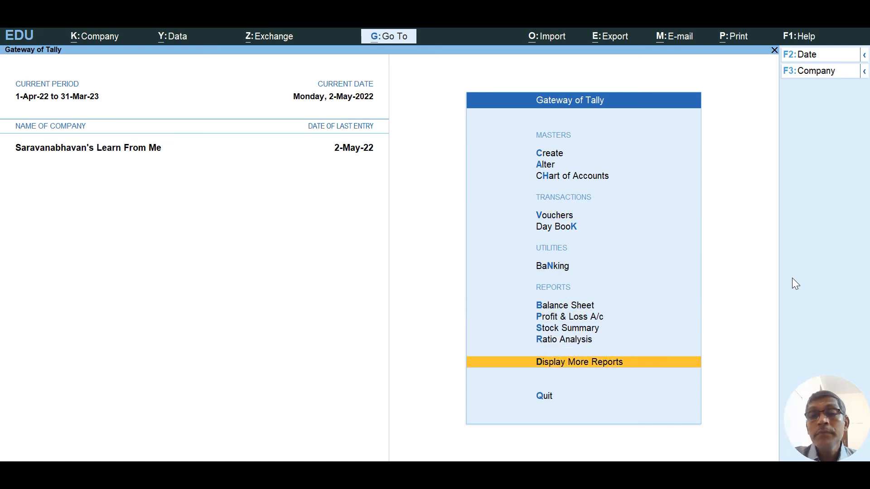
pyautogui.press('Return')
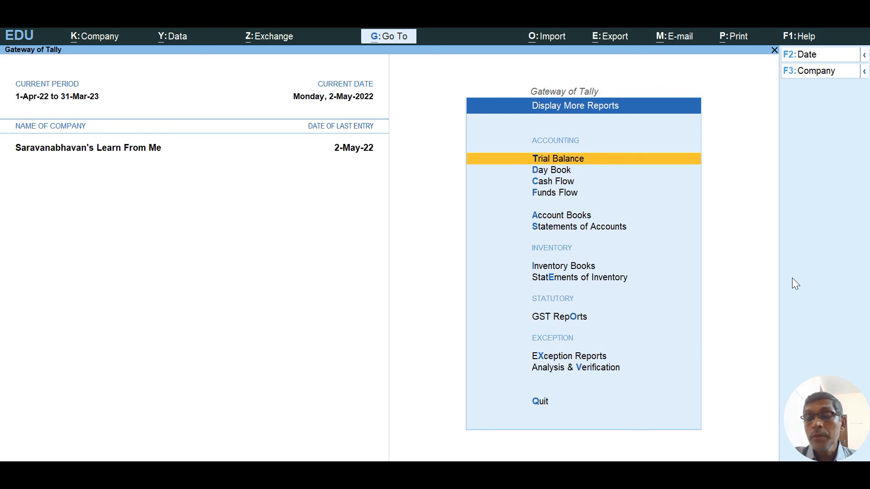
pyautogui.press('Down')
pyautogui.press('Down')
pyautogui.press('Down')
pyautogui.press('Down')
pyautogui.press('Down')
pyautogui.press('Down')
pyautogui.press('Down')
pyautogui.press('Down')
pyautogui.press('Down')
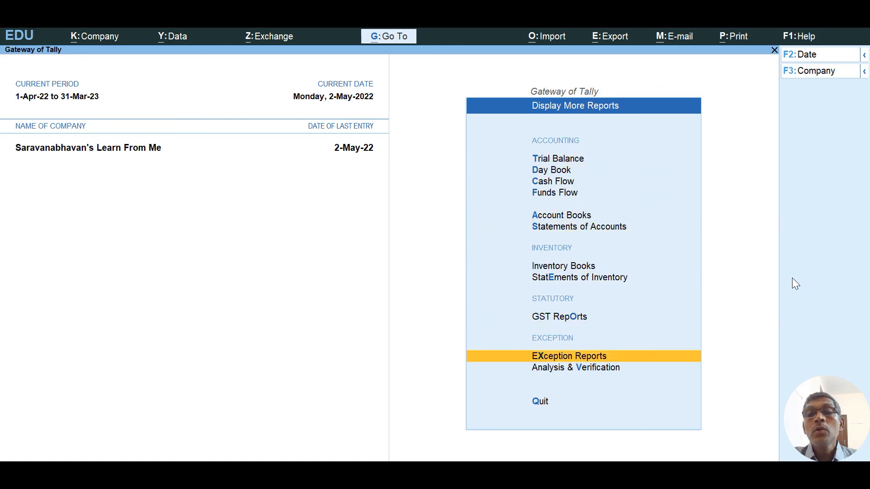
pyautogui.press('Up')
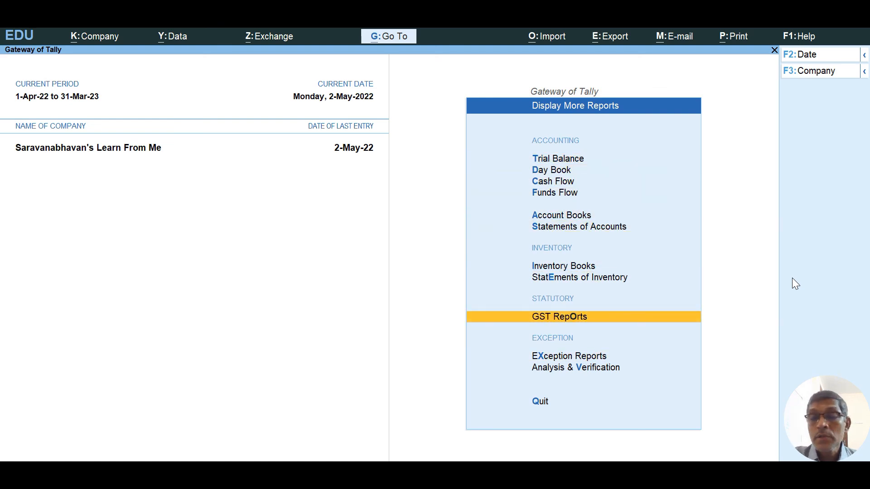
pyautogui.press('Return')
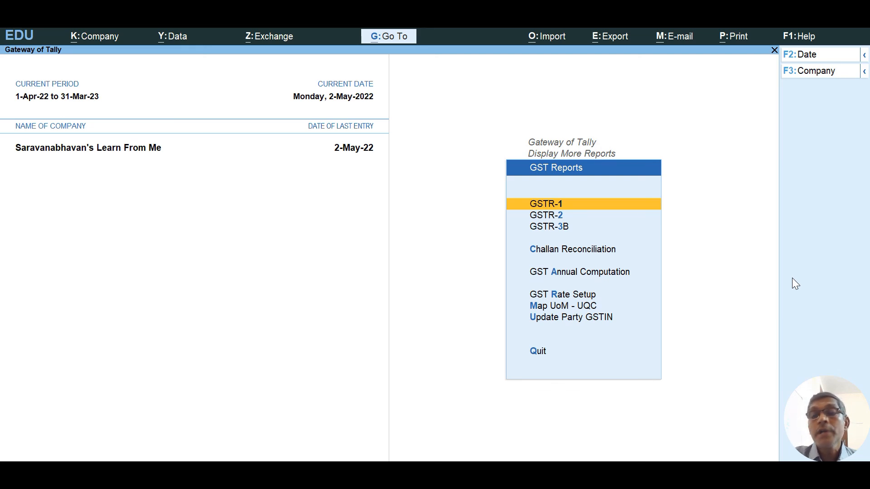
pyautogui.press('Return')
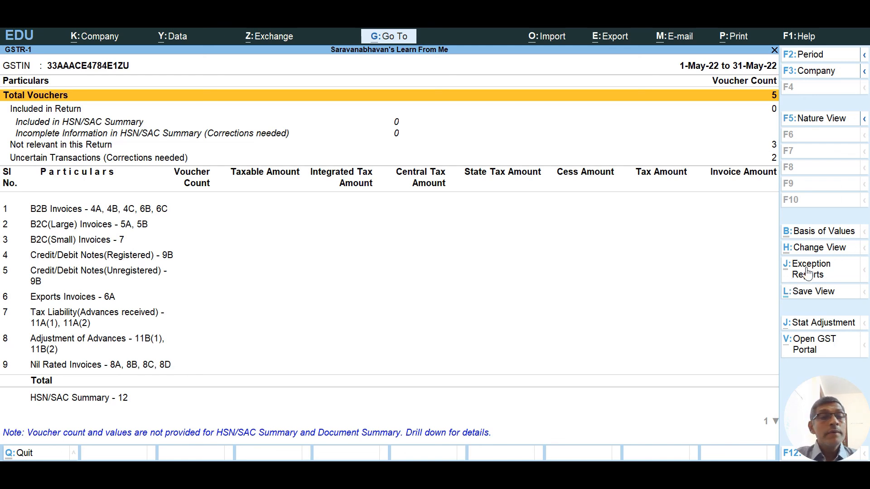
# Open GSTR-1's Uncertain Transactions (Corrections needed) row listing the 2 vouchers with exceptions.
pyautogui.press('Down')
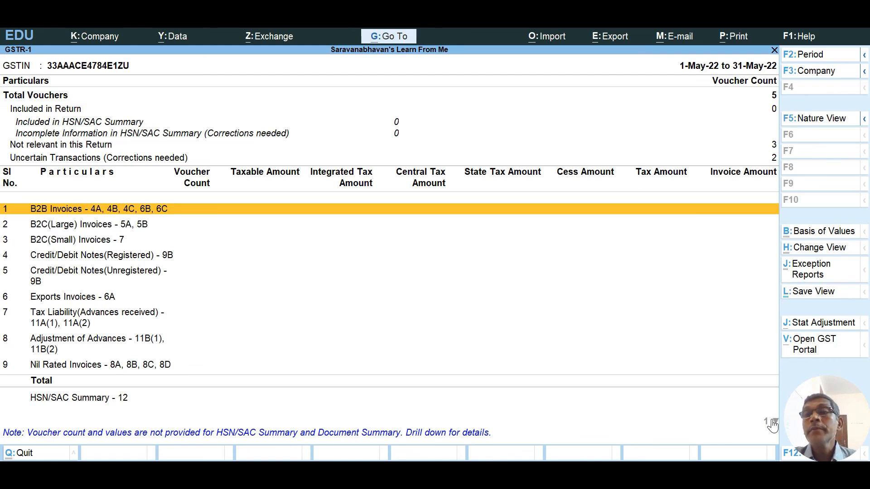
pyautogui.press('Down')
pyautogui.press('Down')
pyautogui.press('Down')
pyautogui.press('Down')
pyautogui.press('Down')
pyautogui.press('Down')
pyautogui.press('Down')
pyautogui.press('Down')
pyautogui.press('Down')
pyautogui.press('Down')
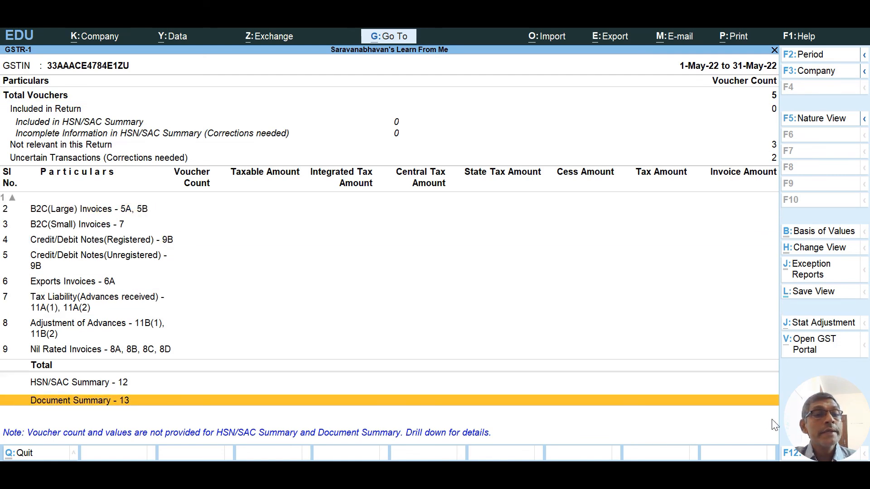
pyautogui.press('Up')
pyautogui.press('Up')
pyautogui.press('Up')
pyautogui.press('Up')
pyautogui.press('Up')
pyautogui.press('Up')
pyautogui.press('Up')
pyautogui.press('Up')
pyautogui.press('Up')
pyautogui.press('Up')
pyautogui.press('Up')
pyautogui.press('Up')
pyautogui.press('Up')
pyautogui.press('Up')
pyautogui.press('Up')
pyautogui.press('Up')
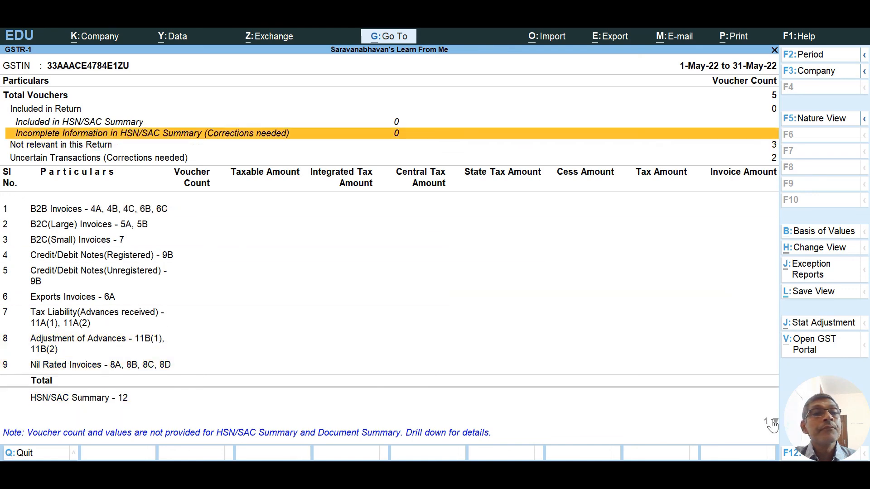
pyautogui.press('Down')
pyautogui.press('Down')
pyautogui.press('Down')
pyautogui.press('Down')
pyautogui.press('Down')
pyautogui.press('Down')
pyautogui.press('Down')
pyautogui.press('Down')
pyautogui.press('Down')
pyautogui.press('Down')
pyautogui.press('Down')
pyautogui.press('Down')
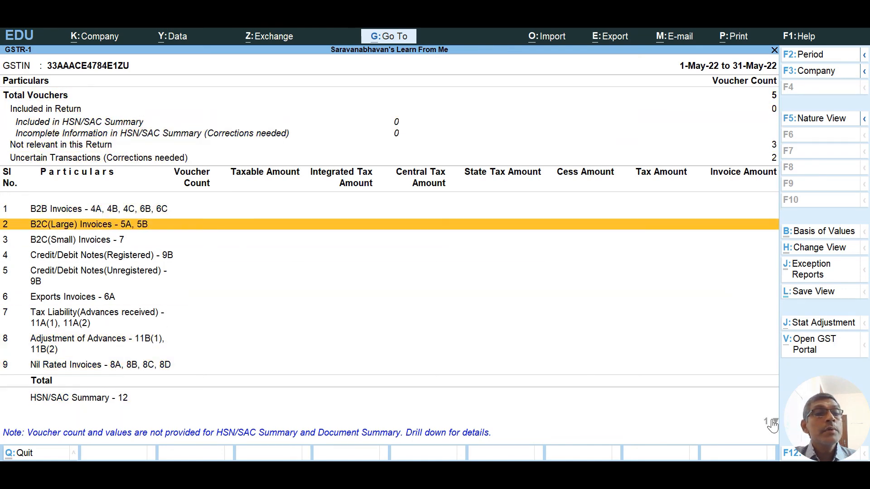
pyautogui.press('Down')
pyautogui.press('Down')
pyautogui.press('Down')
pyautogui.press('Down')
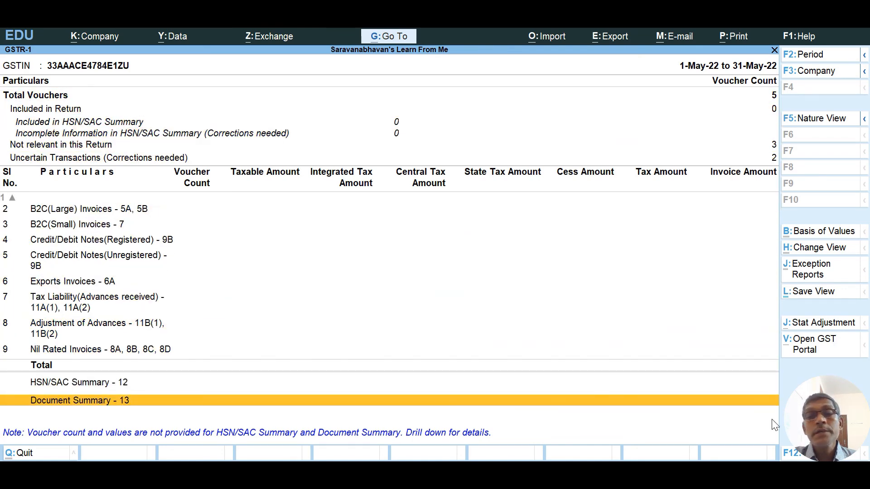
pyautogui.press('Up')
pyautogui.press('Up')
pyautogui.press('Up')
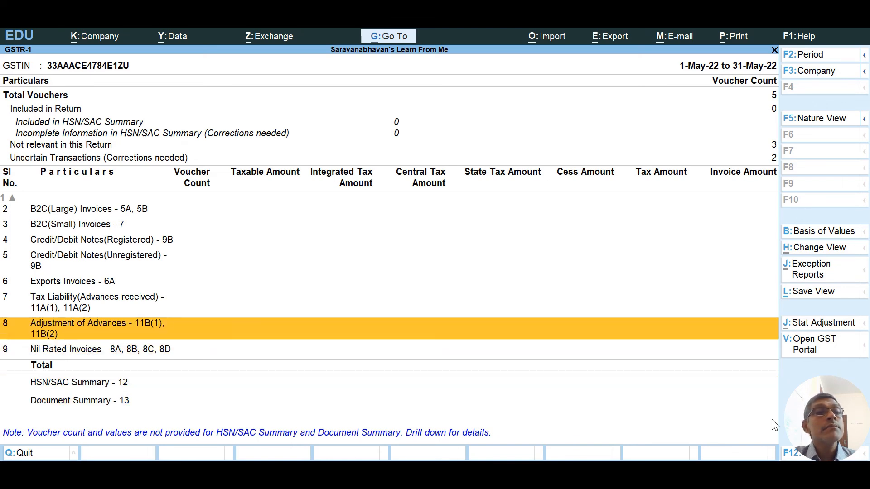
pyautogui.press('Up')
pyautogui.press('Up')
pyautogui.press('Up')
pyautogui.press('Up')
pyautogui.press('Up')
pyautogui.press('Up')
pyautogui.press('Up')
pyautogui.press('Up')
pyautogui.press('Up')
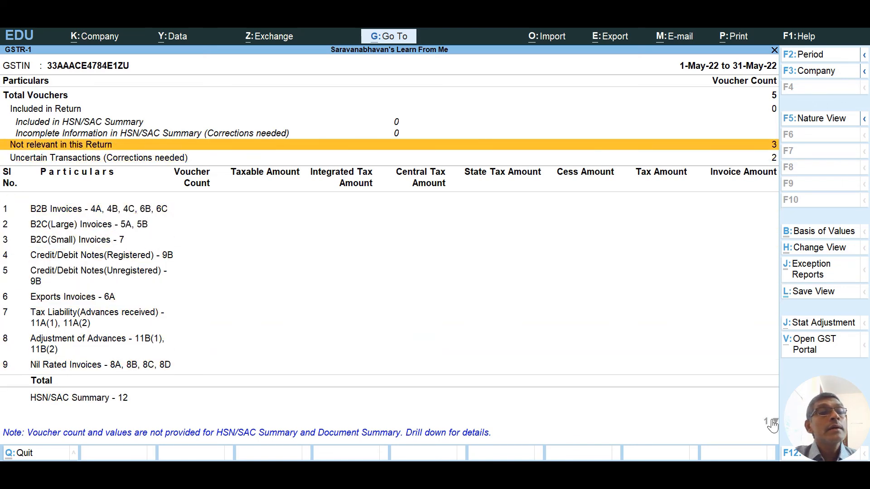
pyautogui.press('Down')
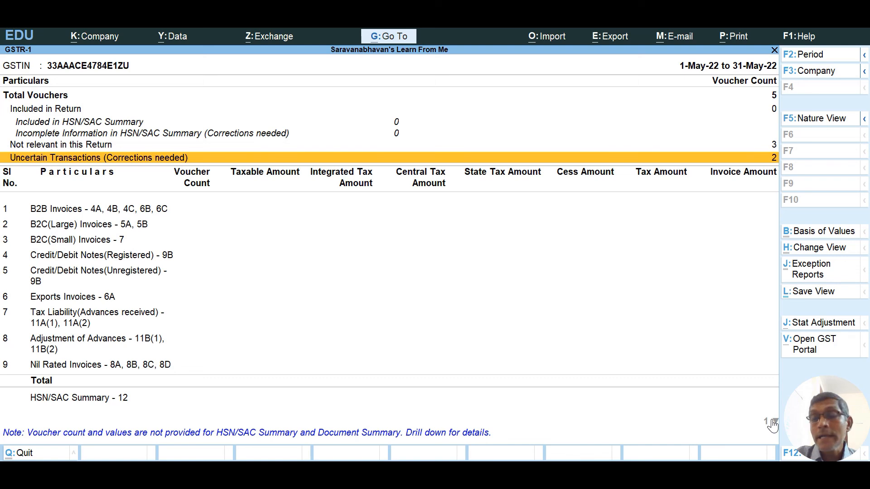
pyautogui.press('Return')
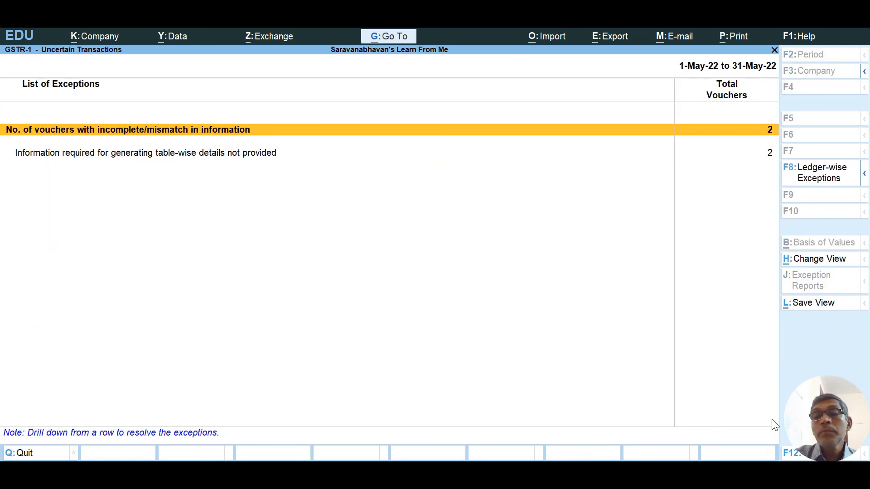
# Accept the existing party GSTIN on the Local Customer voucher's exception.
pyautogui.press('Return')
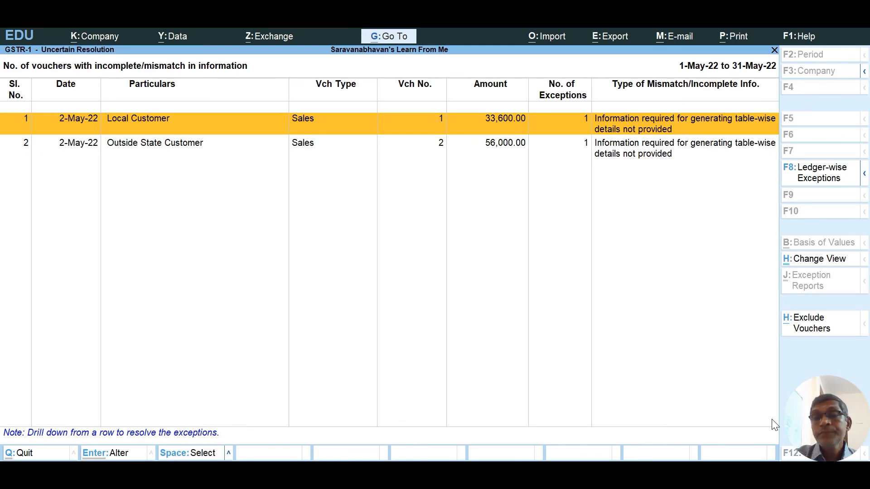
pyautogui.press('Return')
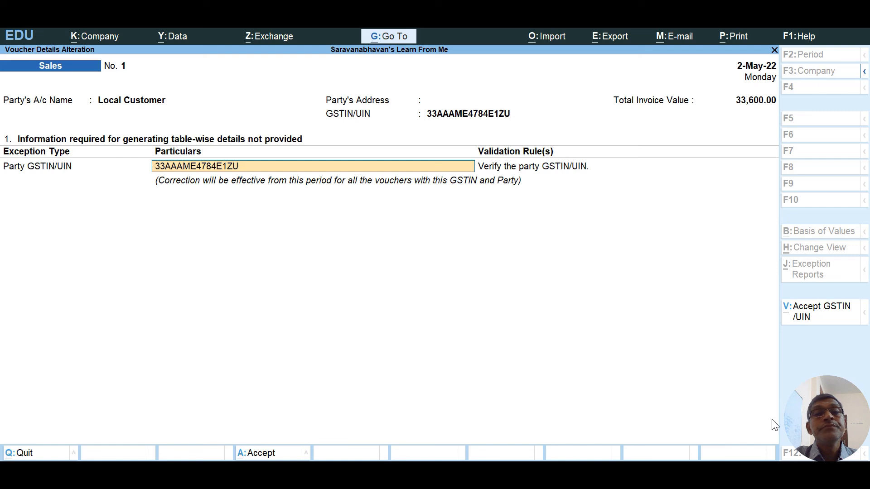
pyautogui.press('Return')
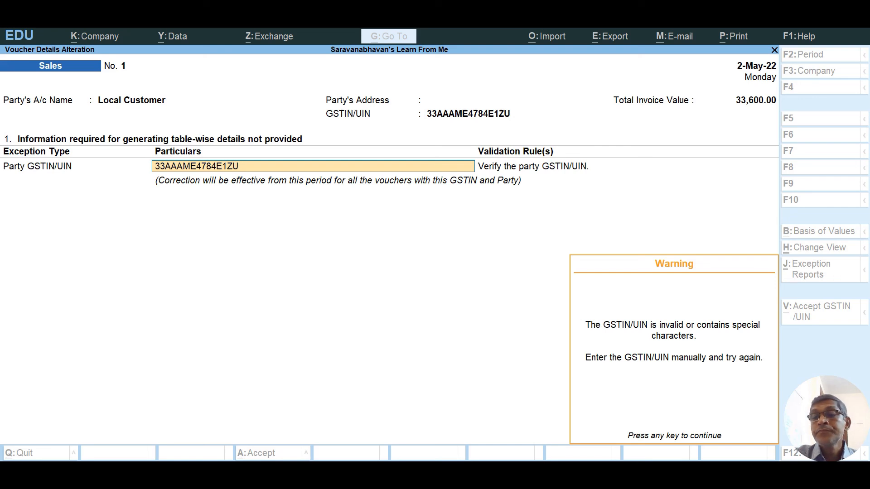
pyautogui.press('Escape')
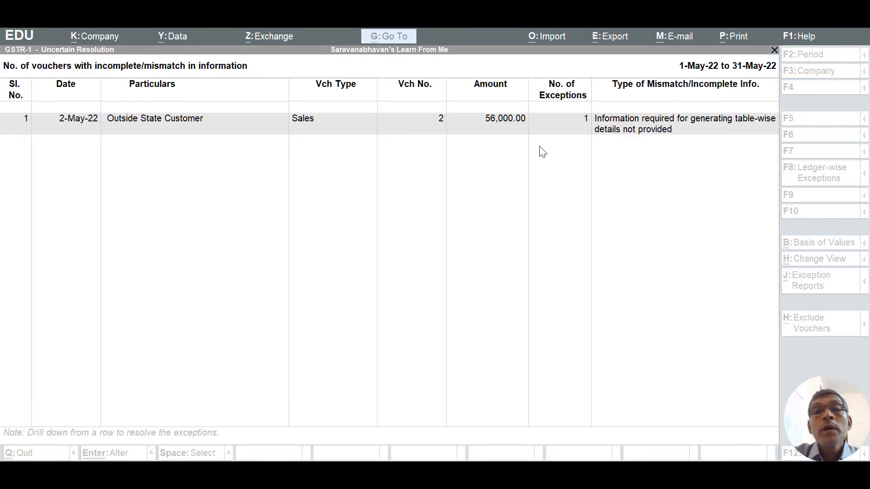
# Replace the Outside State Customer's wrong GSTIN with the corrected one and accept it.
pyautogui.click(607, 132)
pyautogui.click(609, 133)
pyautogui.press('Delete')
pyautogui.press('Delete')
pyautogui.press('Delete')
pyautogui.press('Delete')
pyautogui.press('Delete')
pyautogui.press('Delete')
pyautogui.press('Delete')
pyautogui.press('Delete')
pyautogui.press('Delete')
pyautogui.press('Delete')
pyautogui.press('Delete')
pyautogui.press('Delete')
pyautogui.press('Delete')
pyautogui.press('Delete')
pyautogui.press('Delete')
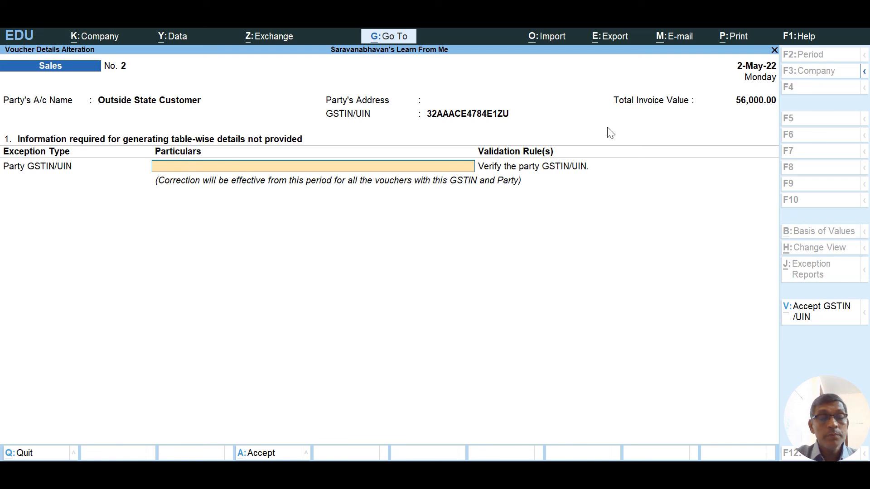
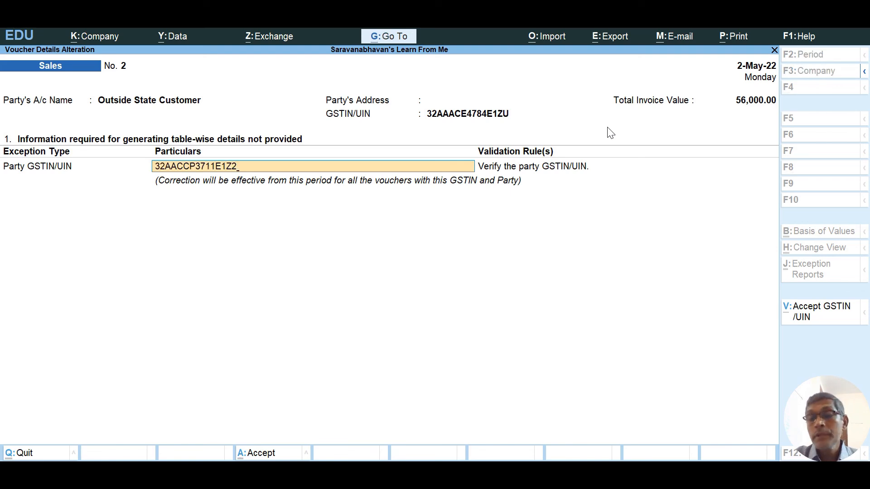
pyautogui.press('Return')
pyautogui.press('y')
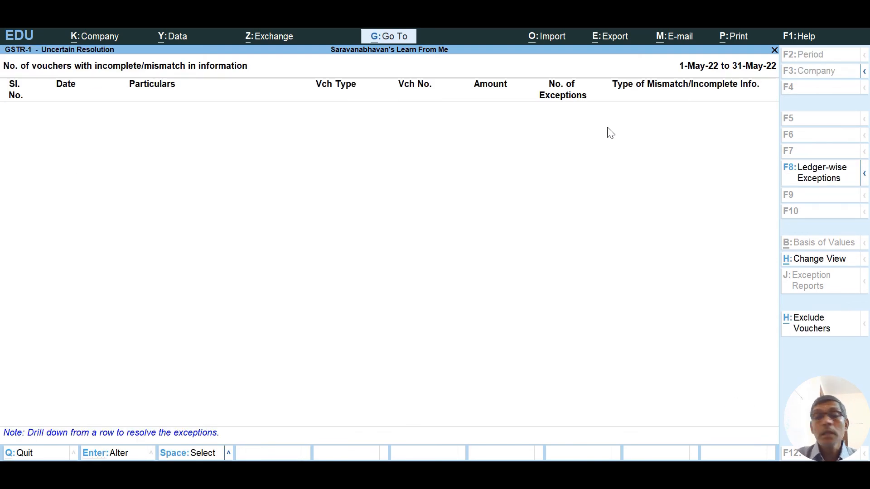
pyautogui.press('Escape')
pyautogui.press('Escape')
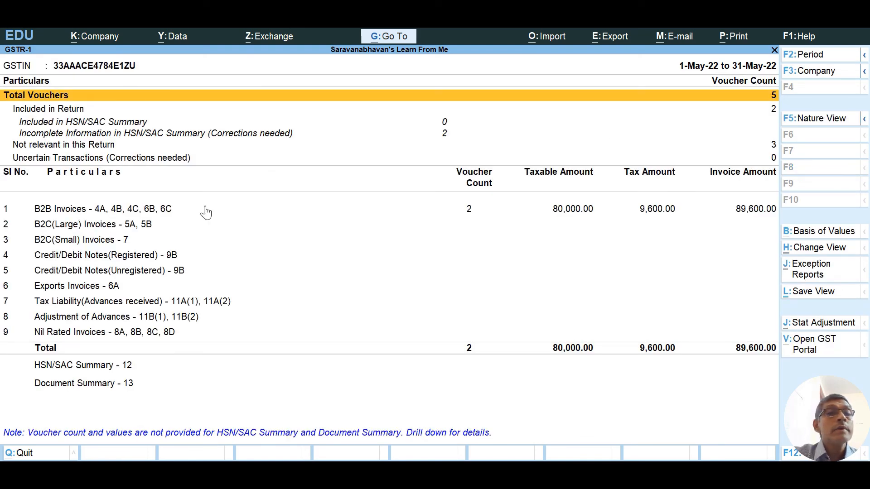
# Review the GSTR-1 B2B Invoices register for both customers, then return to GST Reports.
pyautogui.click(163, 212)
pyautogui.click(163, 212)
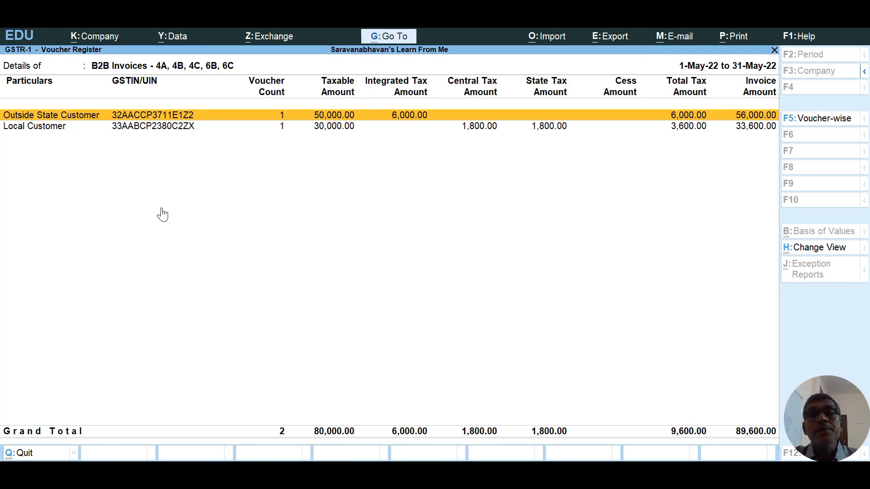
pyautogui.press('Escape')
pyautogui.press('Escape')
pyautogui.press('Down')
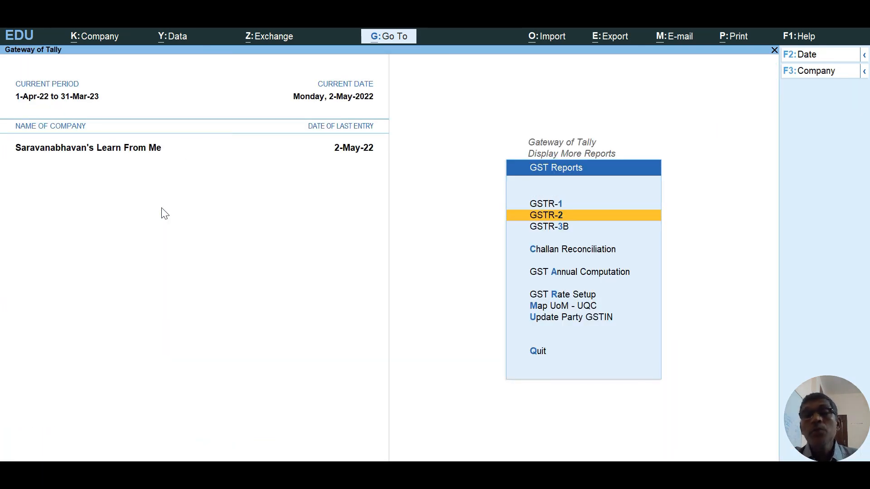
# Review GSTR-2's B2B Invoices (3, 4A) register totalling 1,24,000.00, then return to Gateway of Tally.
pyautogui.press('Return')
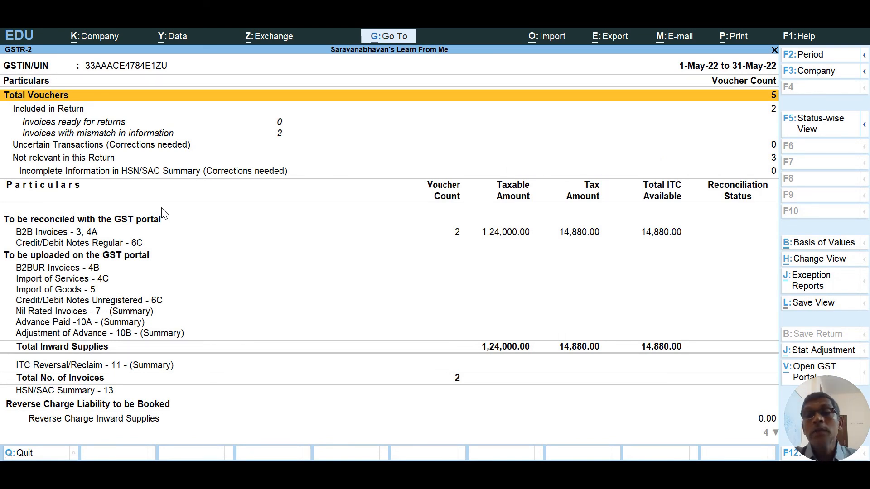
pyautogui.press('Down')
pyautogui.press('Down')
pyautogui.press('Down')
pyautogui.press('Down')
pyautogui.press('Down')
pyautogui.press('Down')
pyautogui.press('Down')
pyautogui.press('Down')
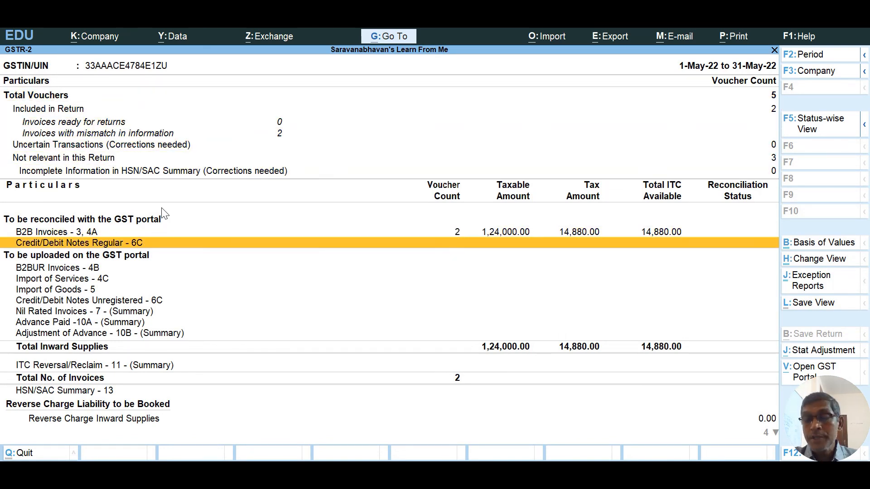
pyautogui.press('Up')
pyautogui.press('Return')
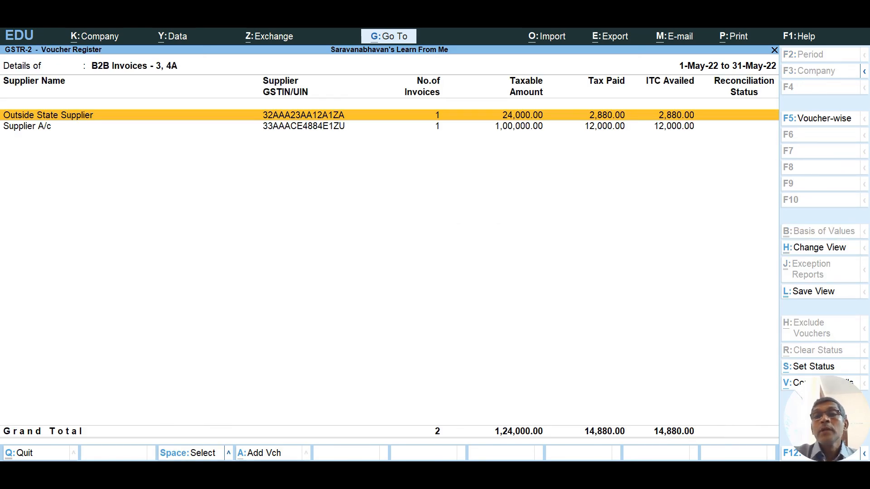
pyautogui.press('Escape')
pyautogui.press('Escape')
pyautogui.press('Escape')
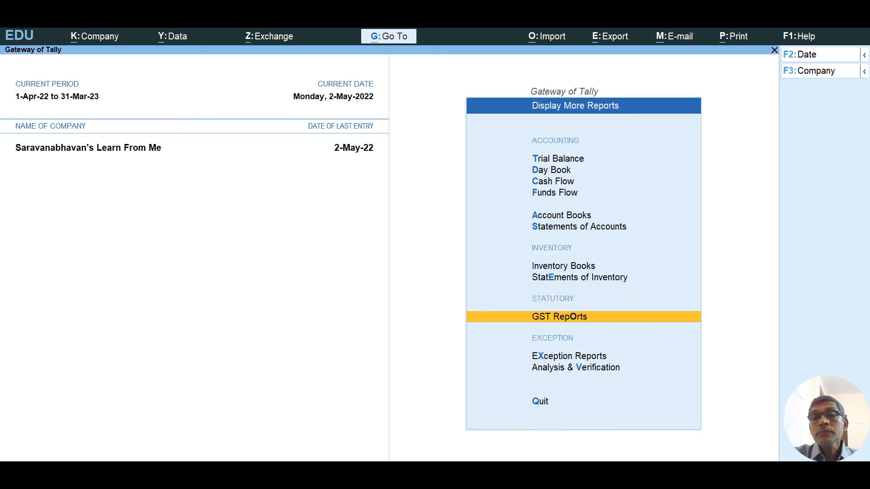
pyautogui.press('Escape')
pyautogui.press('Escape')
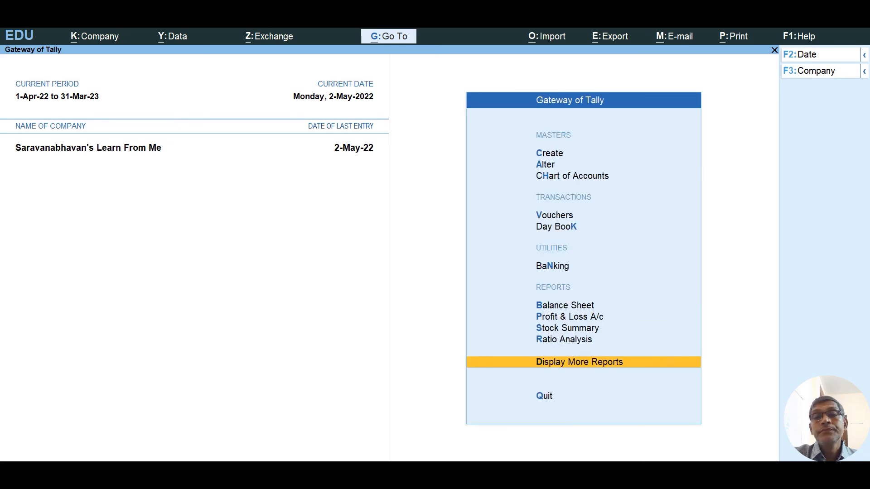
pyautogui.press('Escape')
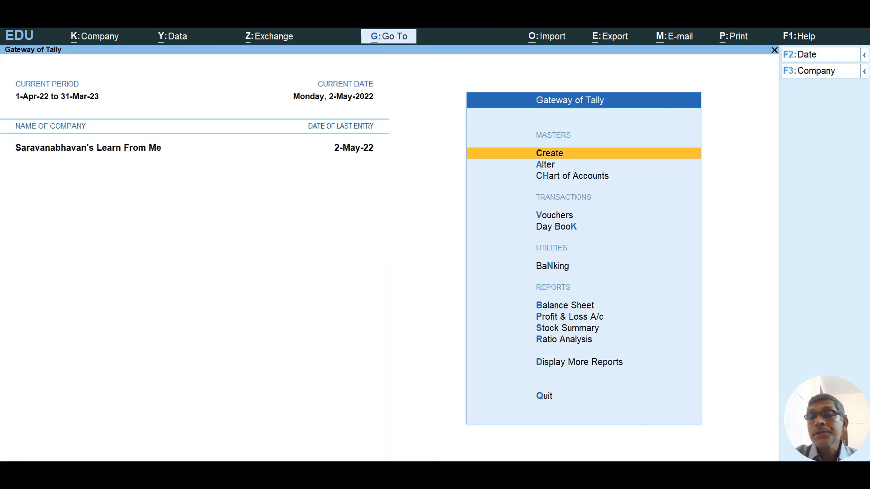